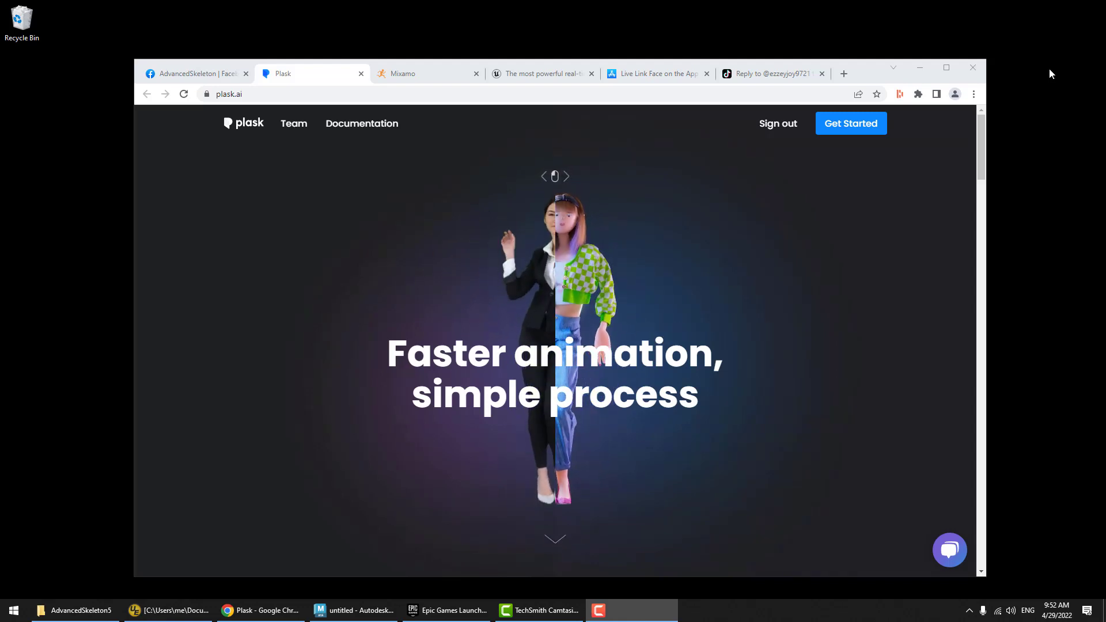
- Bring up the Live Link Face App Store tab in Chrome
click(557, 325)
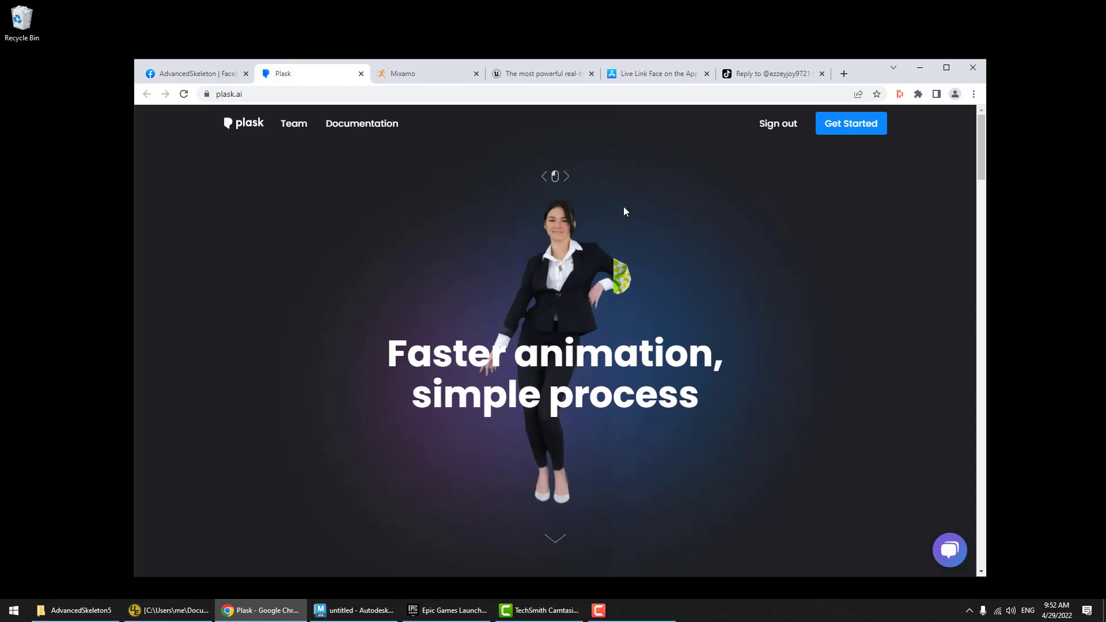
click(674, 83)
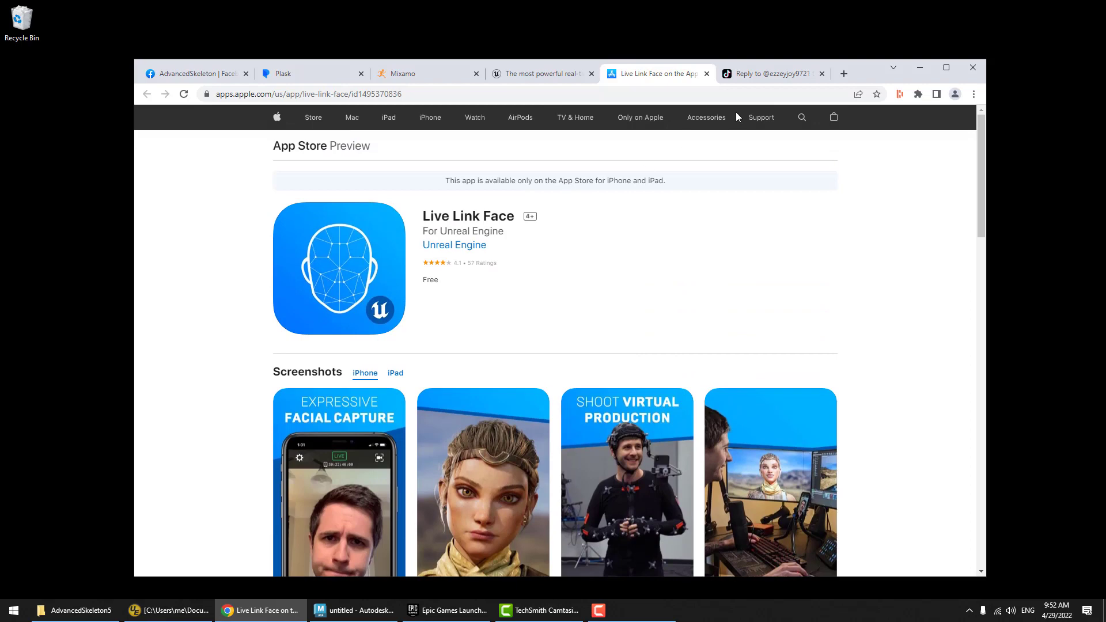
- Cycle through the browser tabs back to the Plask homepage
key(ctrl+6)
key(ctrl+3)
key(ctrl+2)
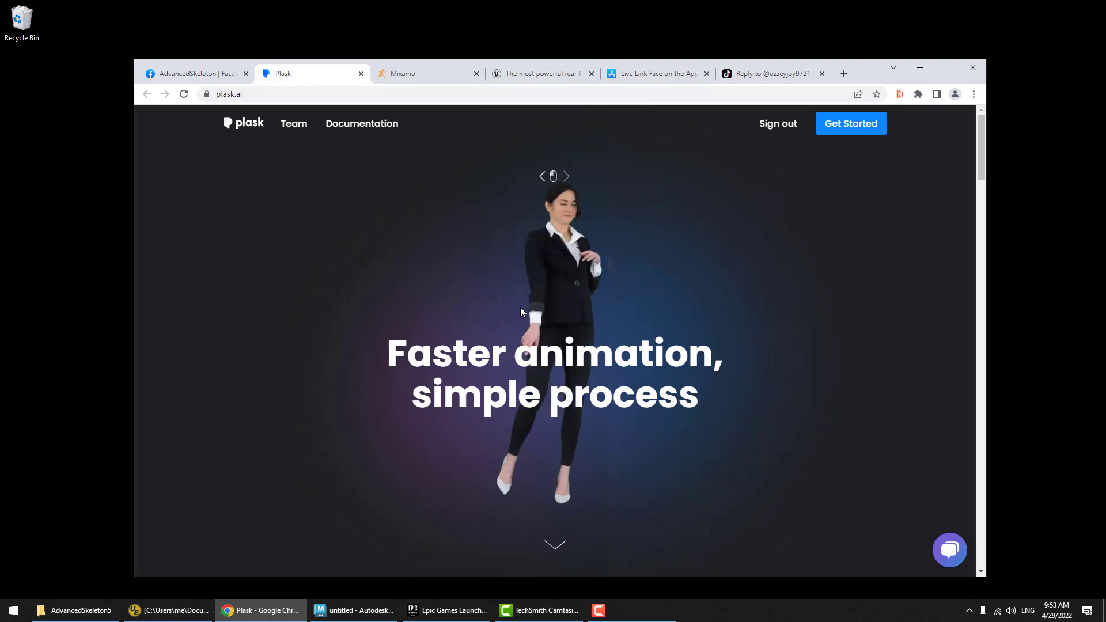
- Browse Mixamo's character and animation libraries, then bring up the TikTok dance video
click(451, 80)
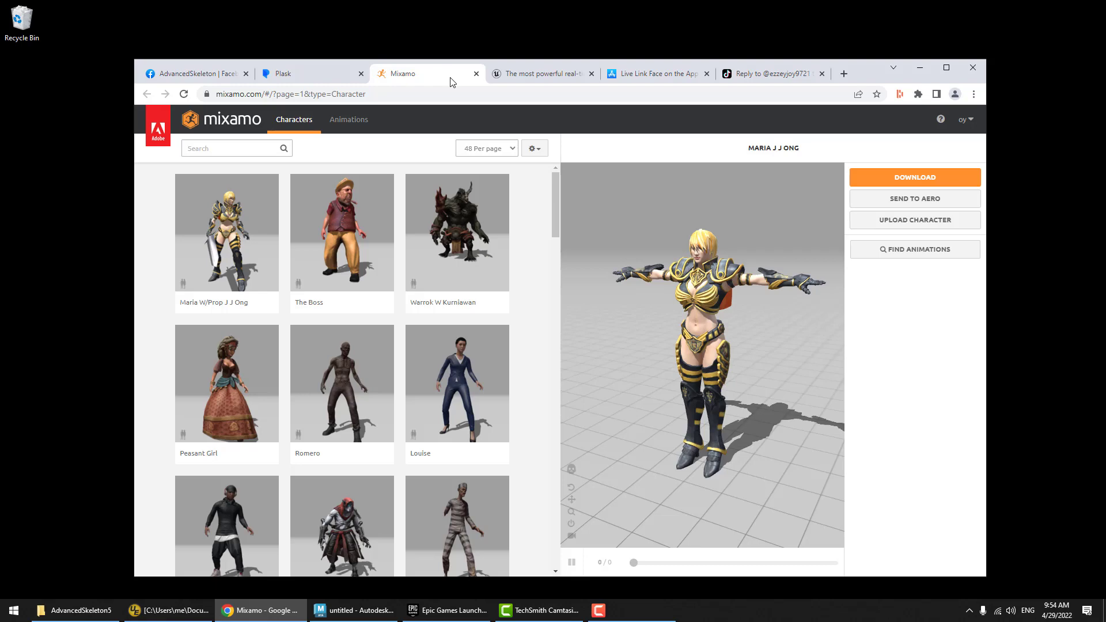
click(349, 131)
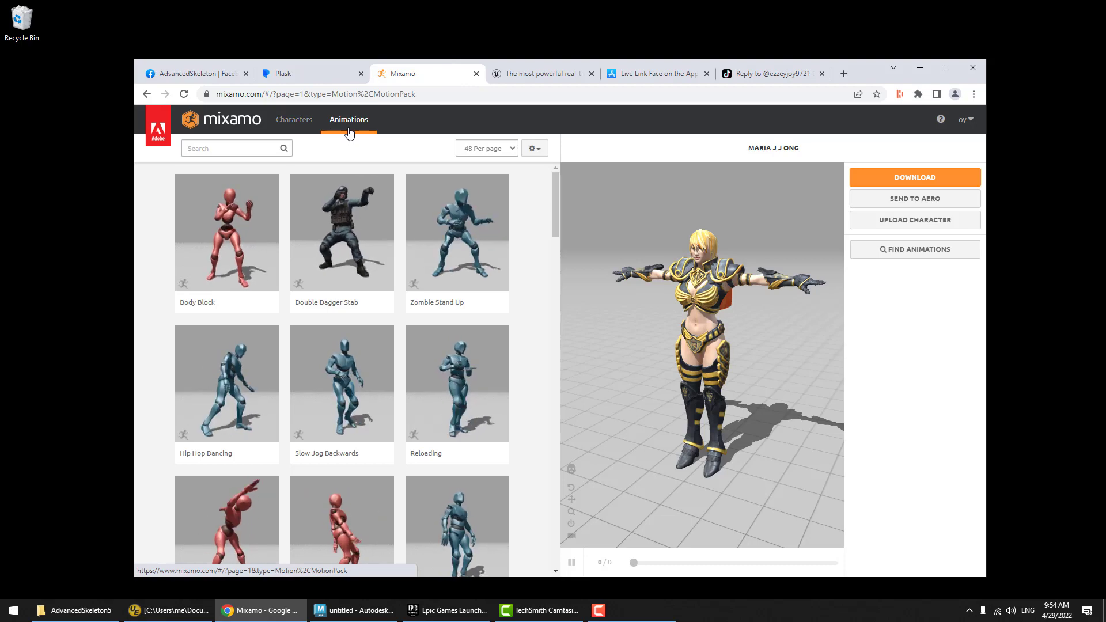
key(ctrl+shift+Tab)
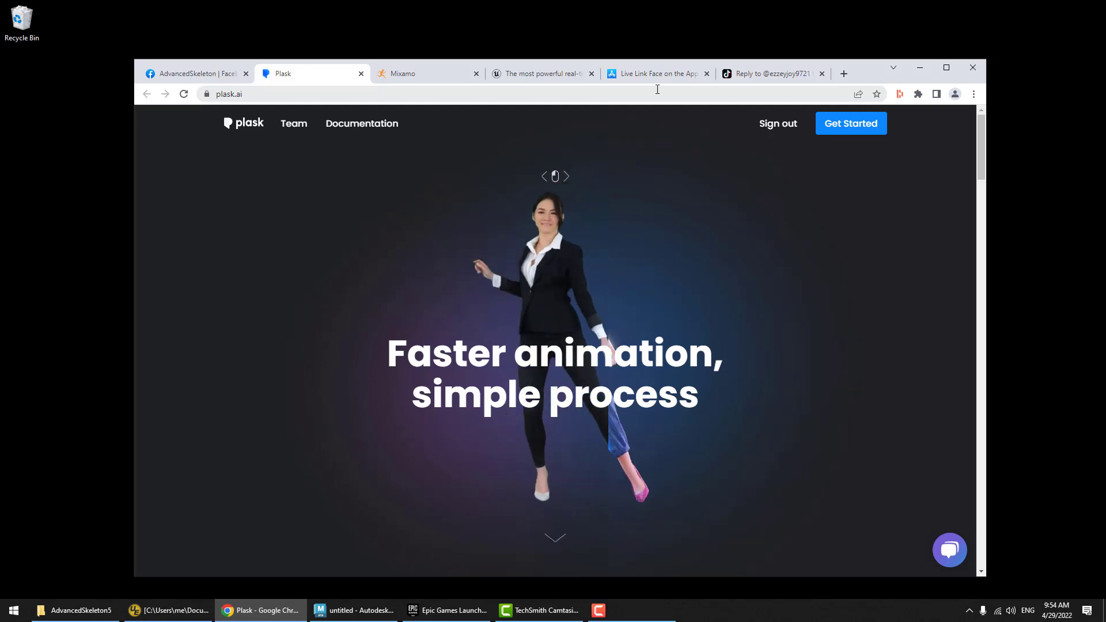
click(766, 73)
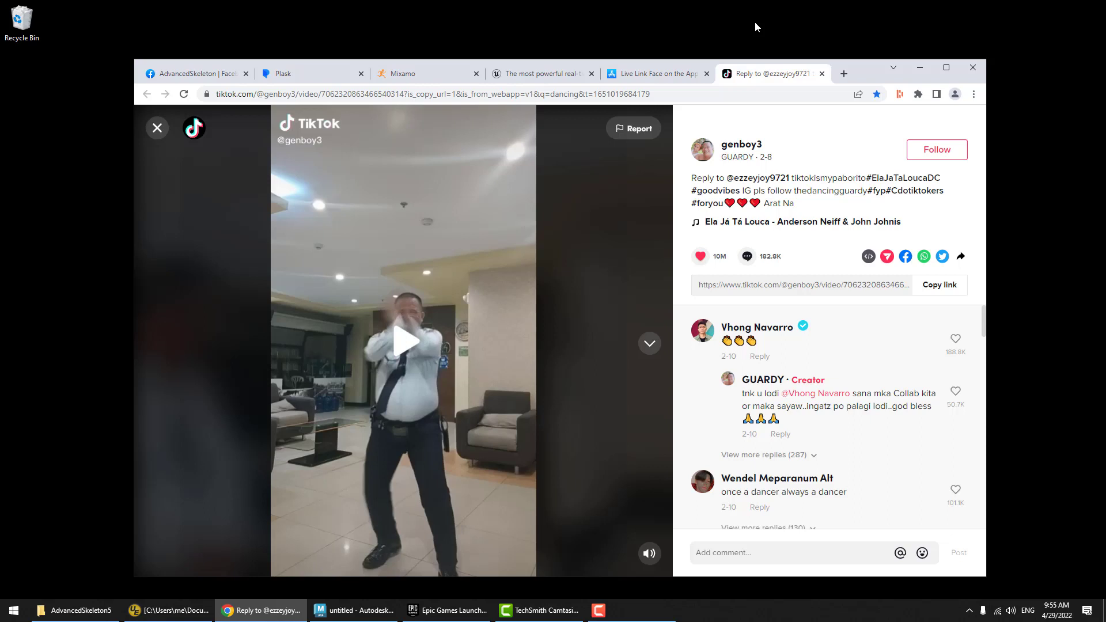
- Play and pause the TikTok dance, then save it to the Desktop as tiktok.mp4
click(408, 344)
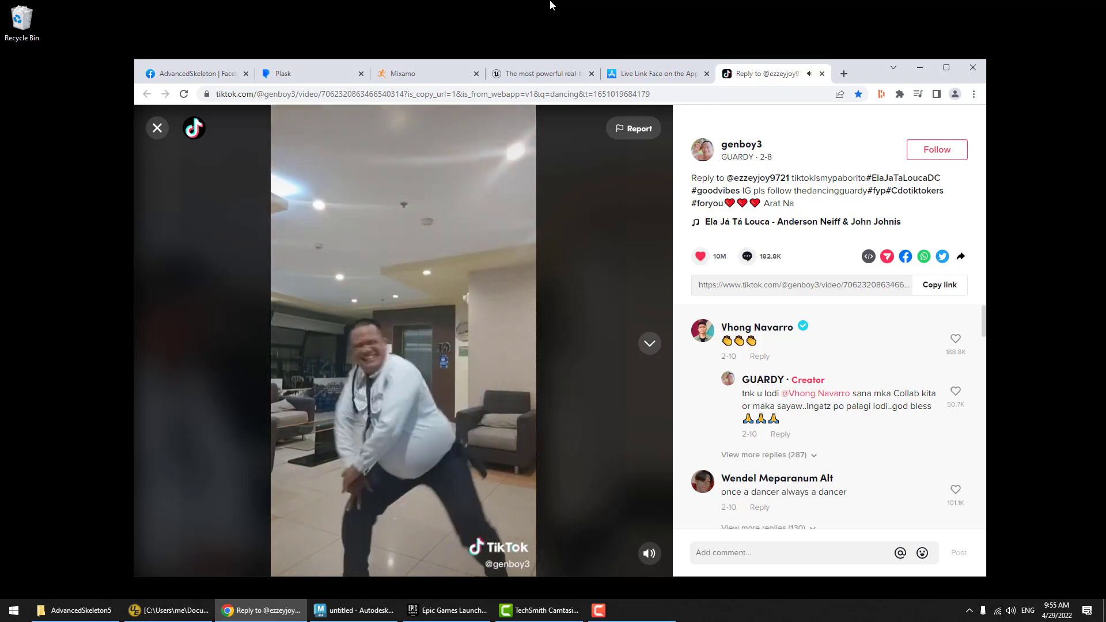
click(599, 390)
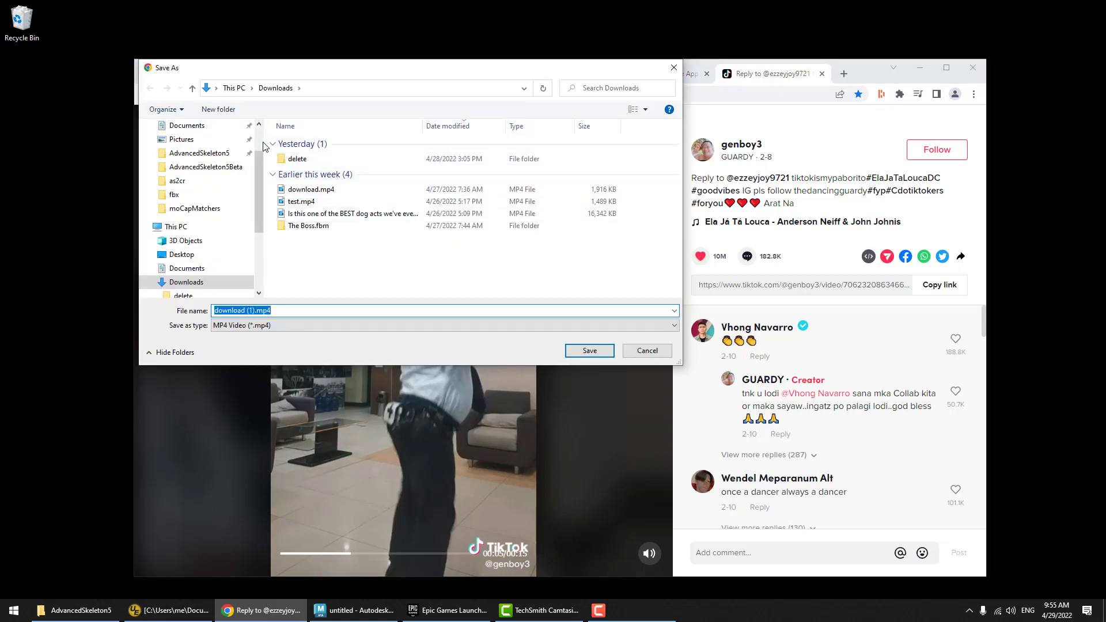
scroll(254, 172, up, 1)
click(236, 143)
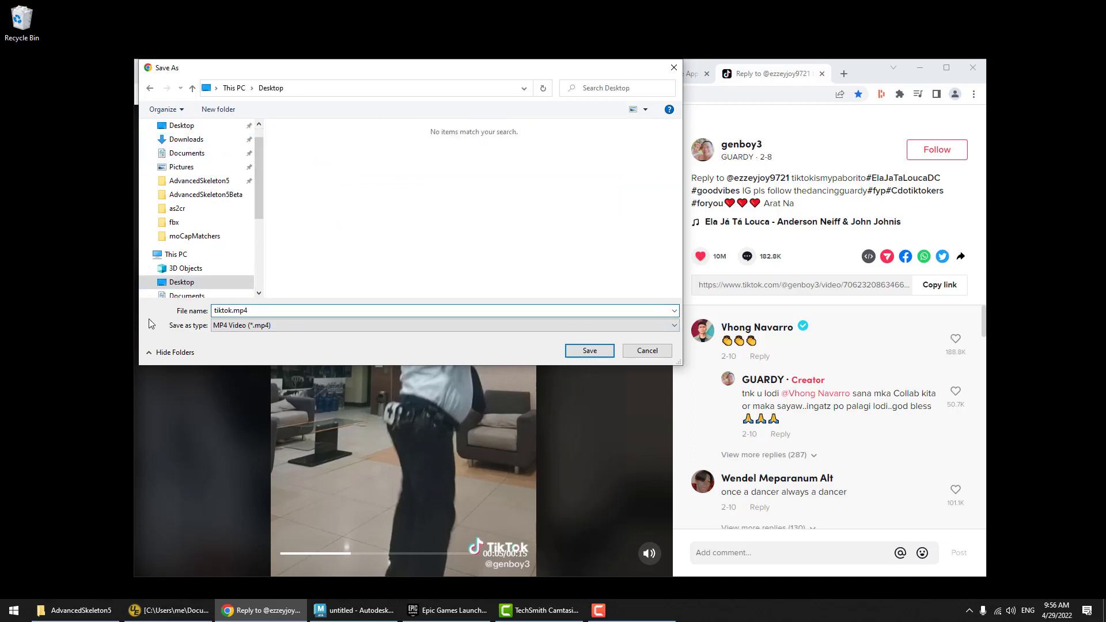
click(585, 352)
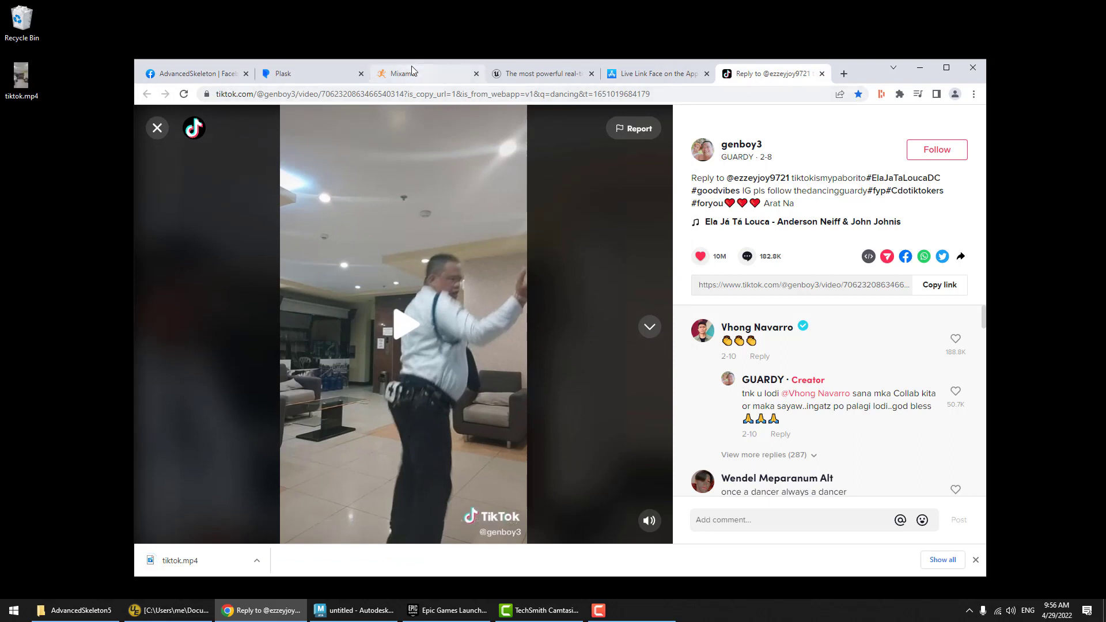
- Start Plask's editor and visualize Mannequin.glb from the Library in the viewport
click(340, 70)
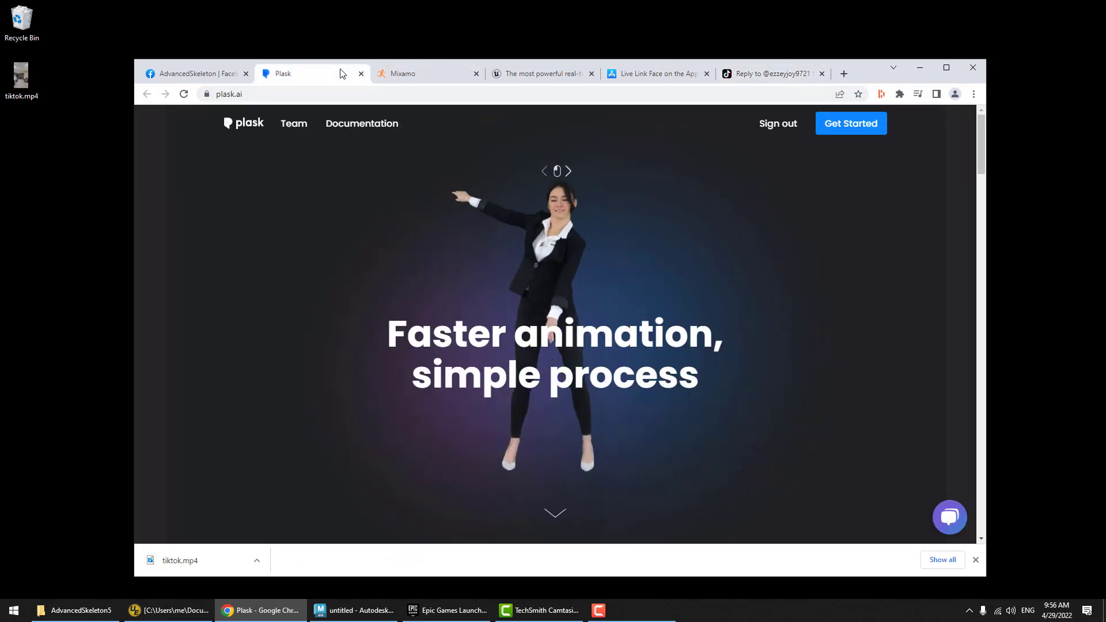
click(1007, 209)
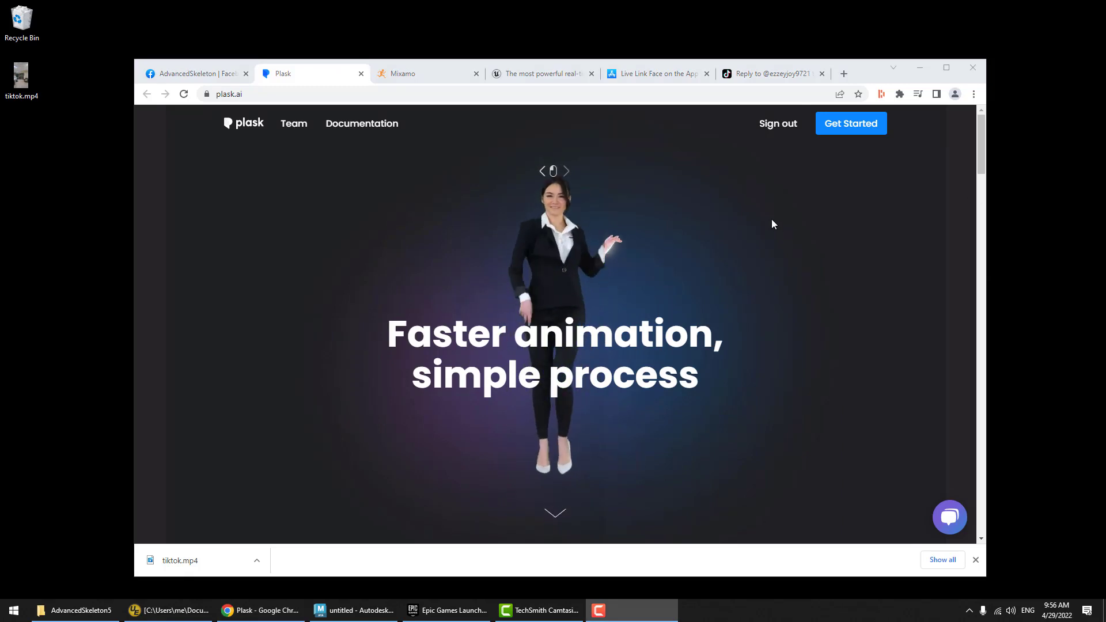
click(848, 128)
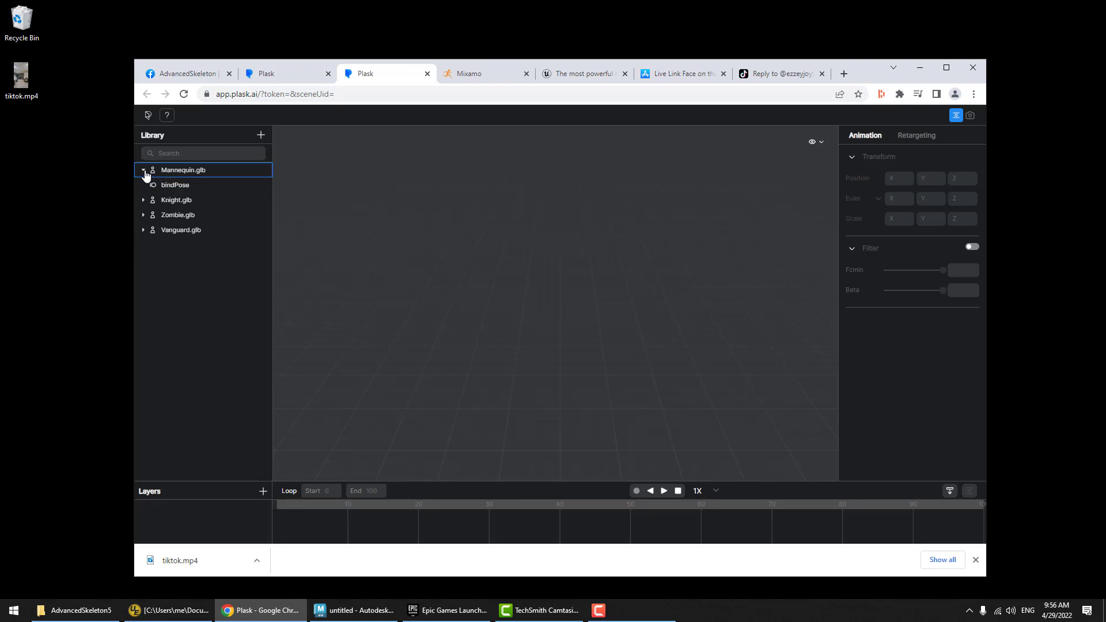
click(181, 172)
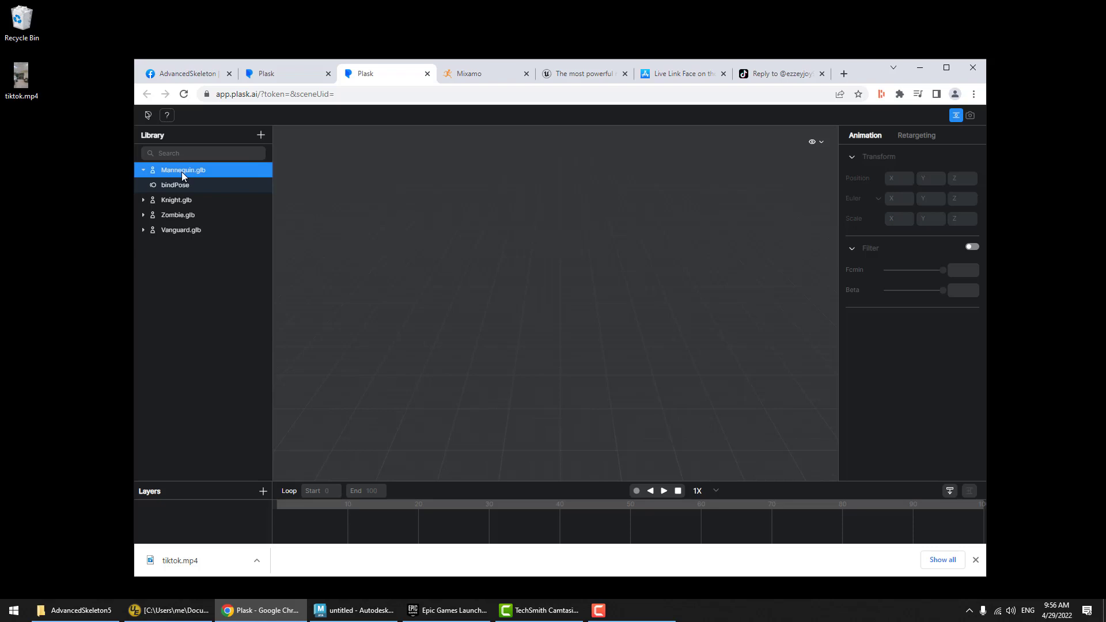
right_click(181, 172)
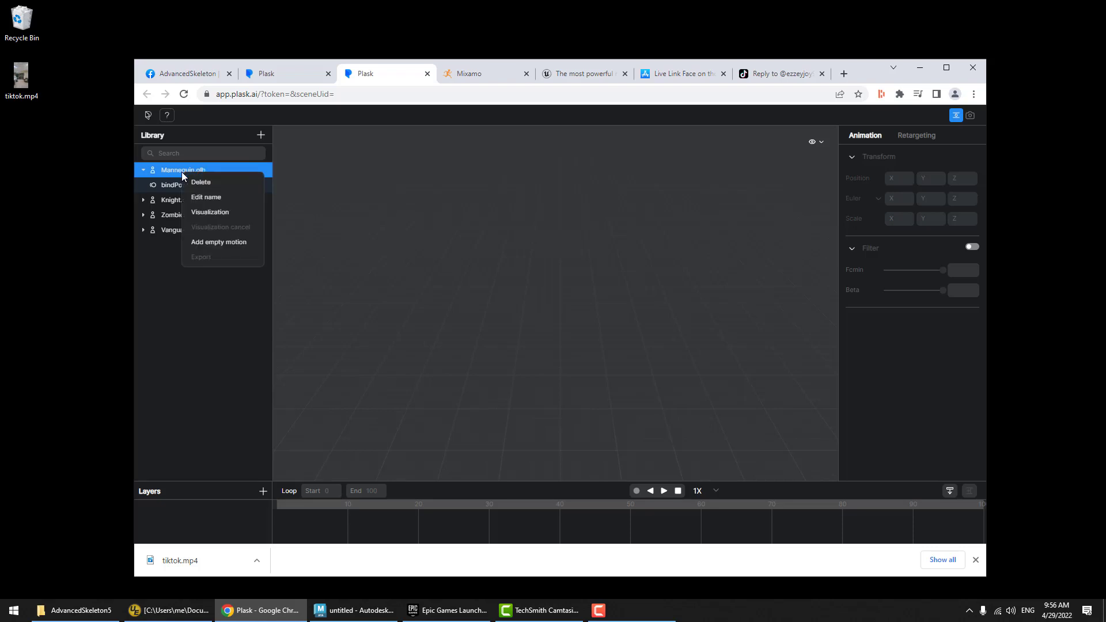
click(221, 216)
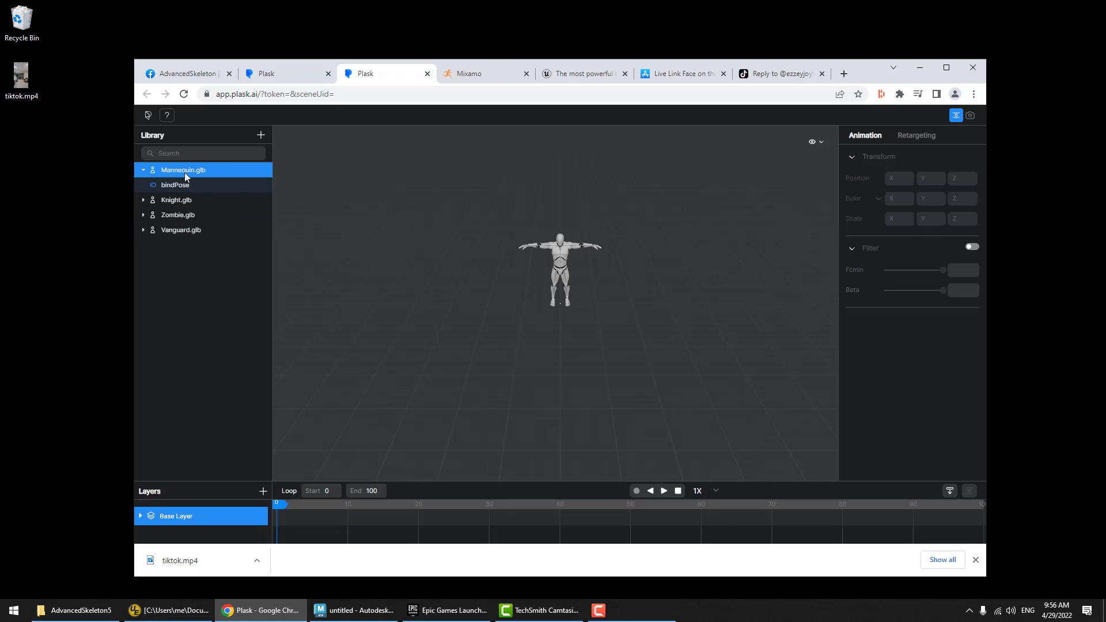
- Import tiktok.mp4 into the Plask library and extract its mocap as 'tiktok'
click(260, 135)
drag(21, 75, 573, 317)
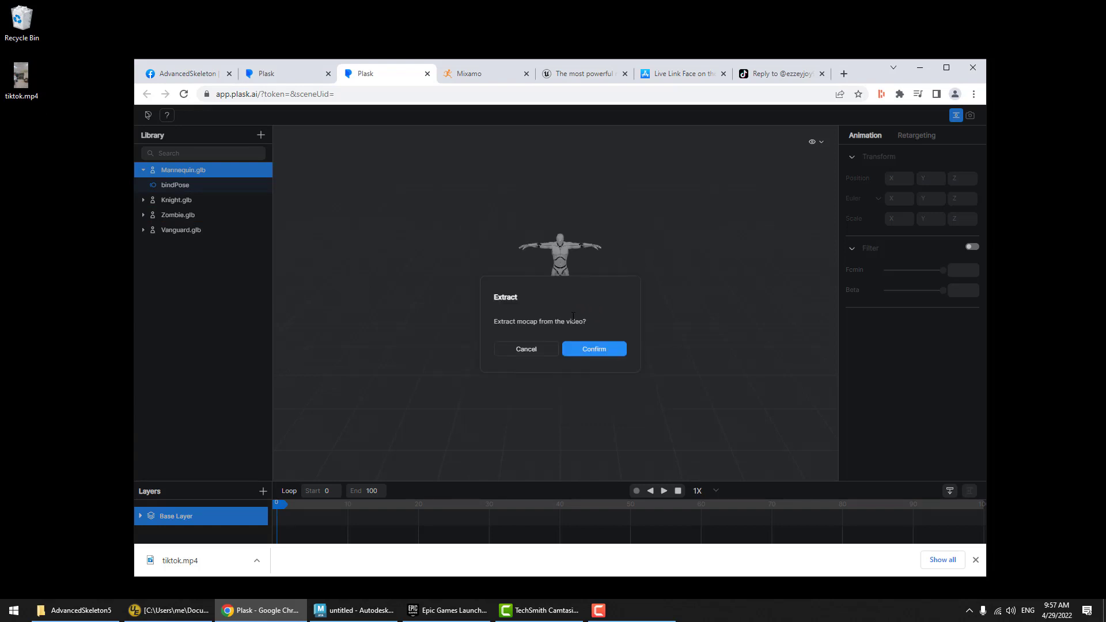
click(582, 350)
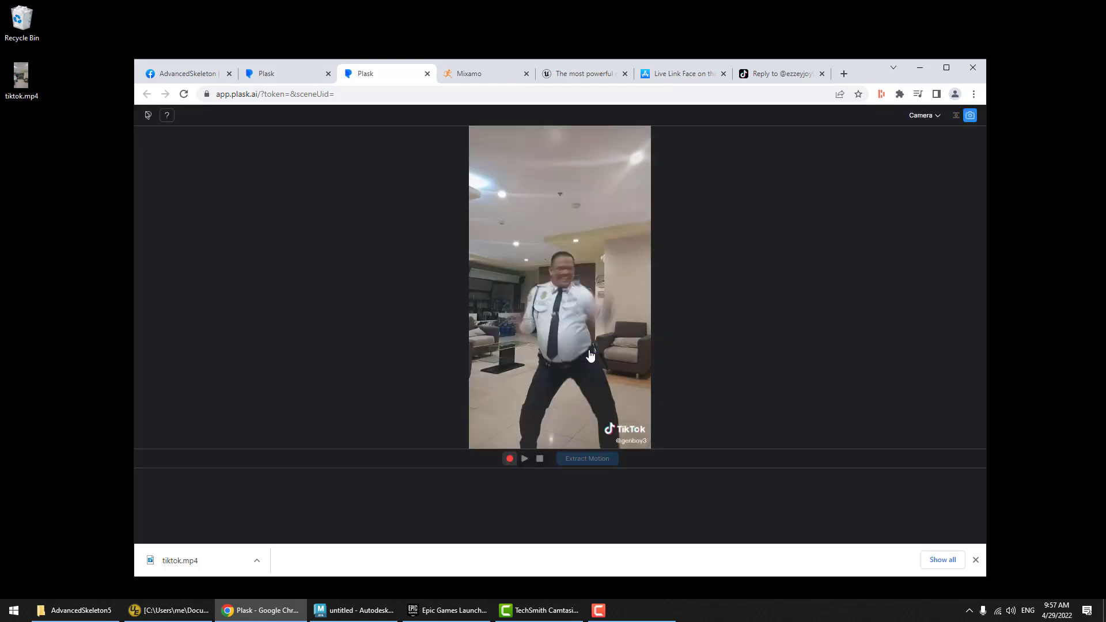
click(600, 461)
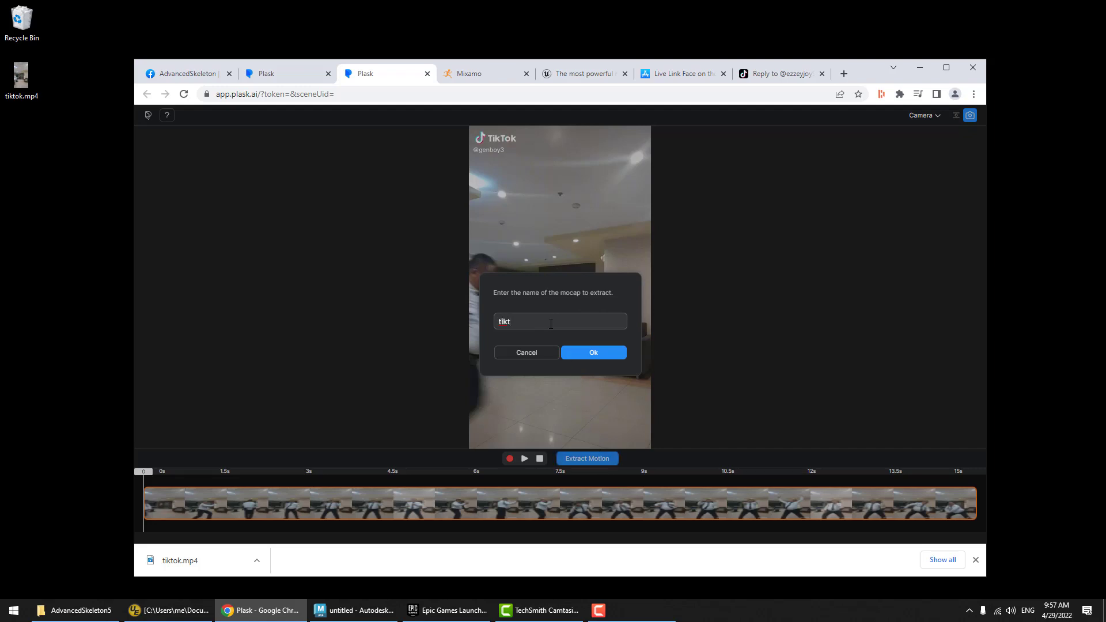
click(605, 356)
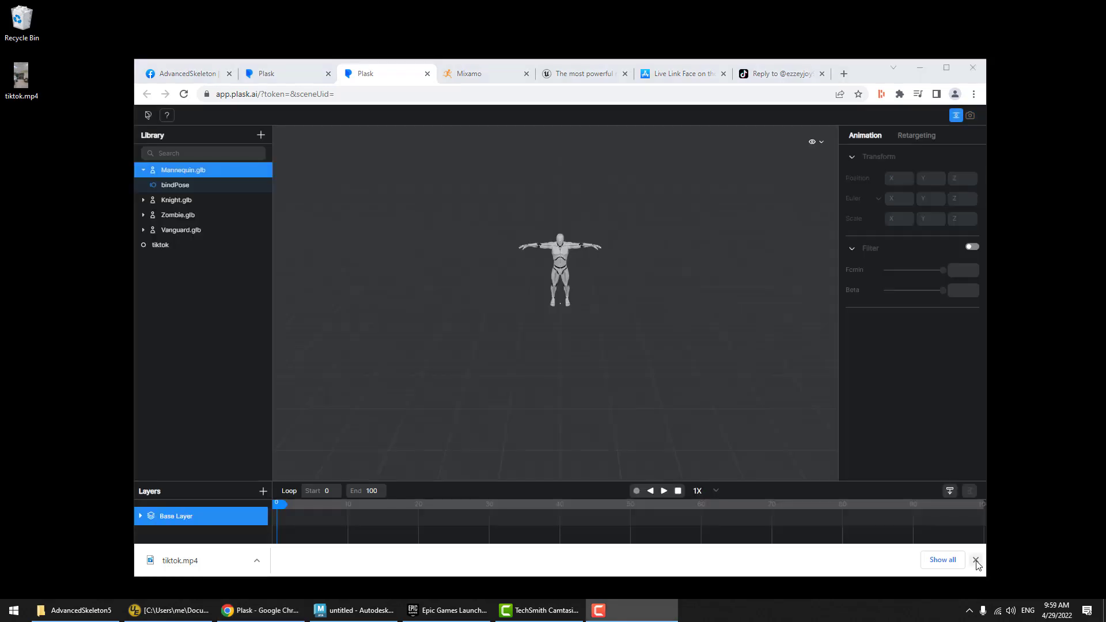
click(975, 560)
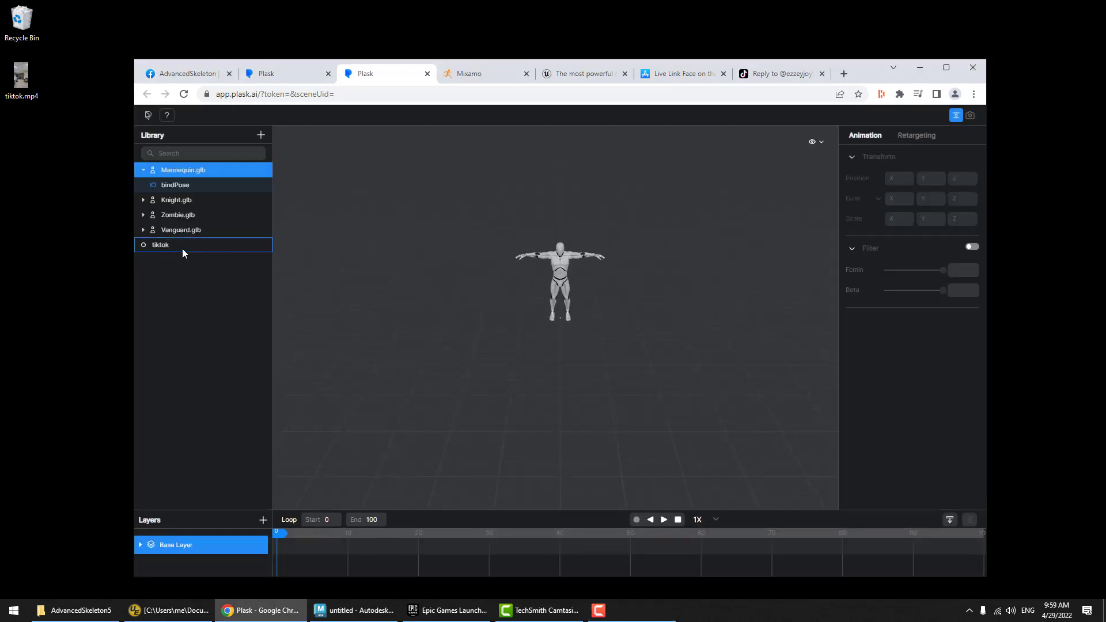
- Apply the tiktok motion to Mannequin.glb and play it back
drag(181, 249, 208, 236)
drag(213, 188, 202, 168)
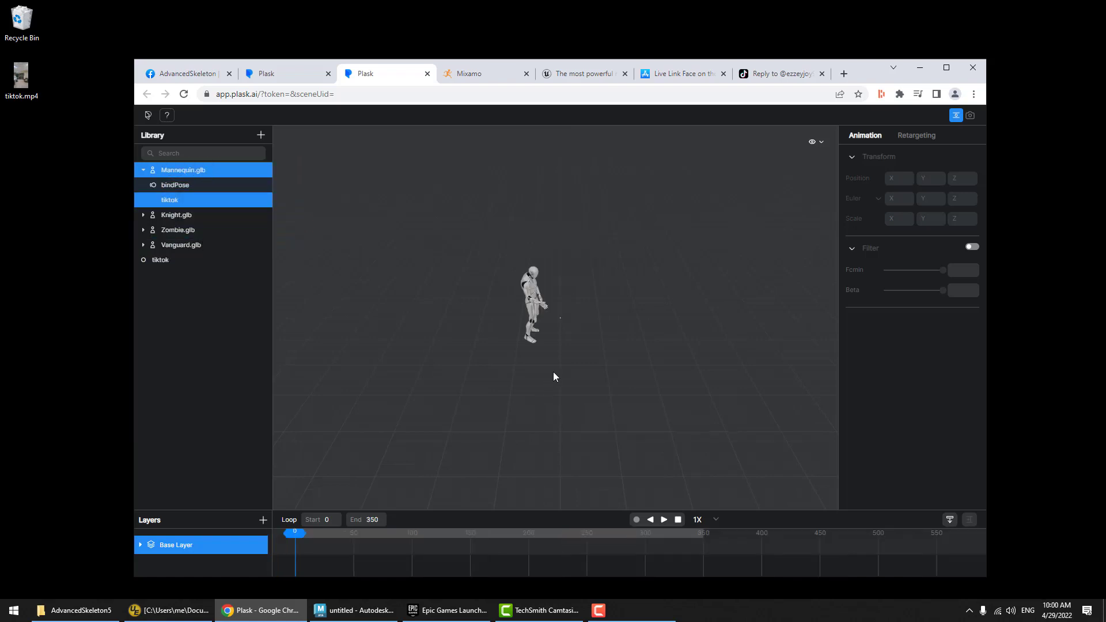
scroll(553, 373, up, 5)
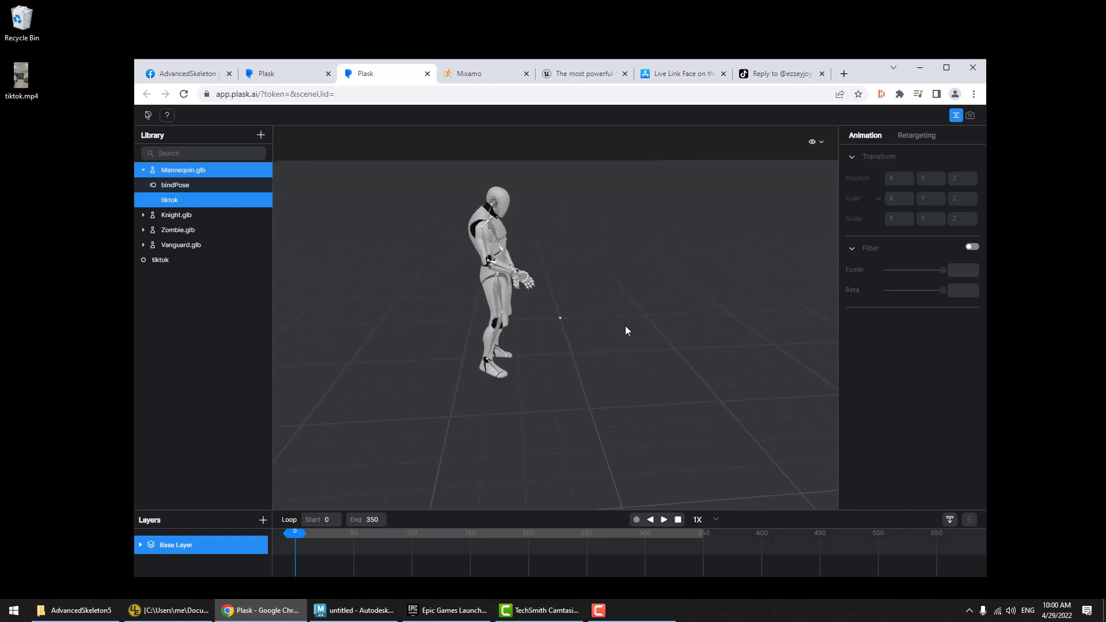
key(space)
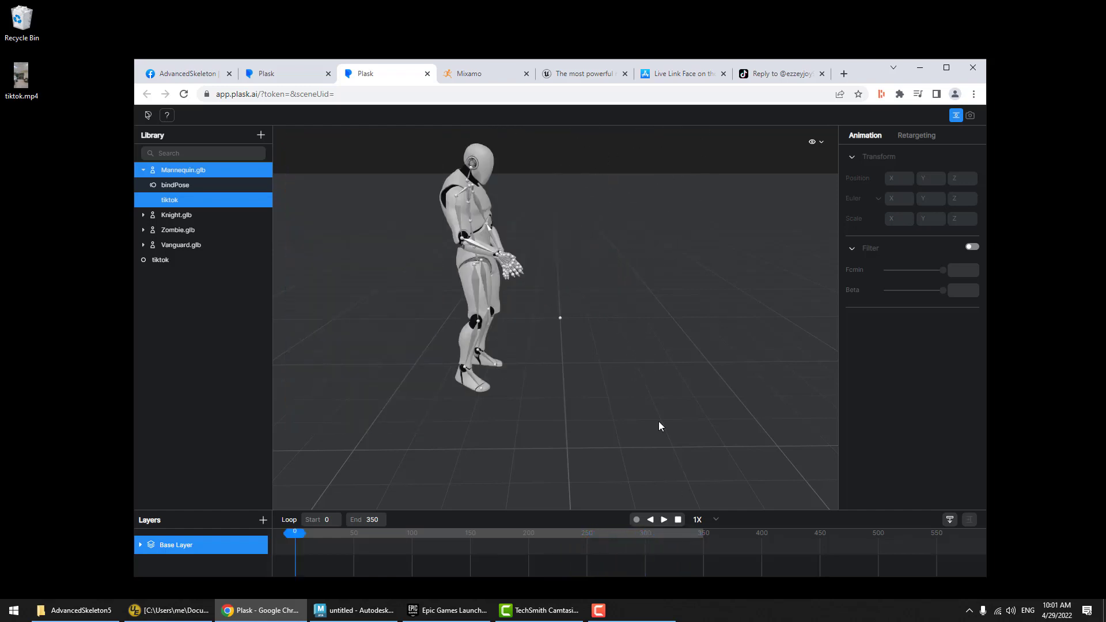
- Export the tiktok motion as FBX and place Mannequin (1).fbx on the desktop
click(208, 198)
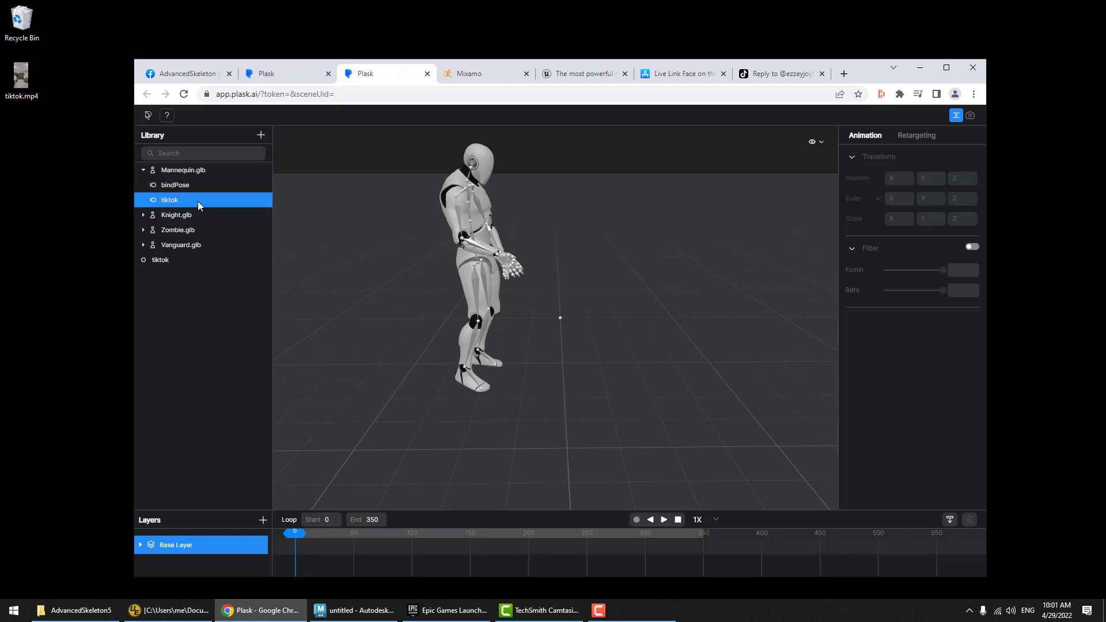
right_click(199, 202)
click(225, 287)
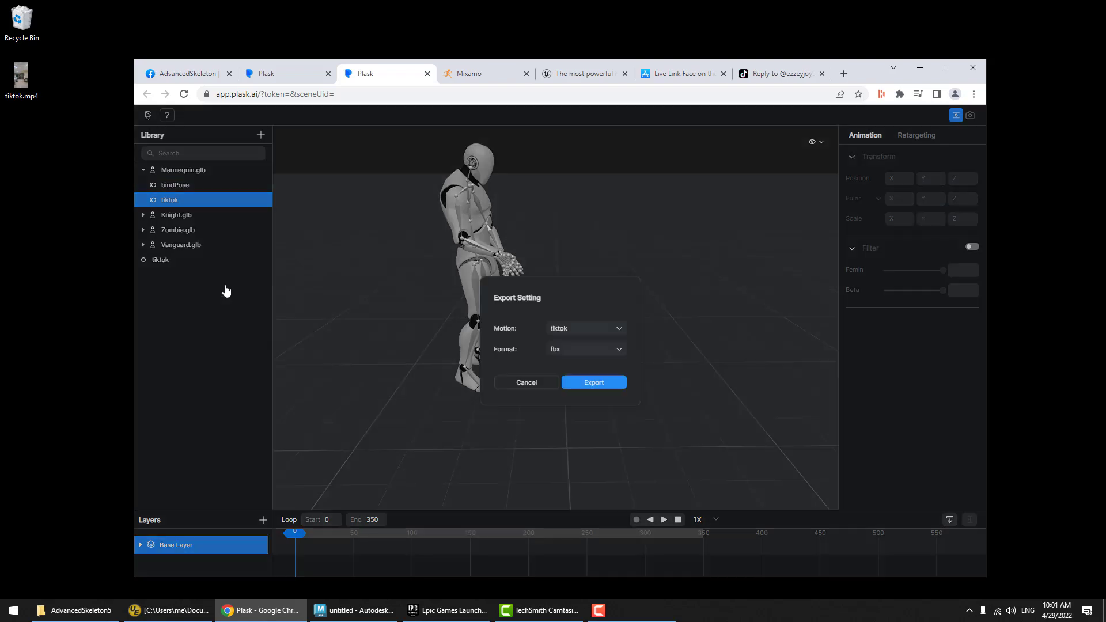
click(587, 384)
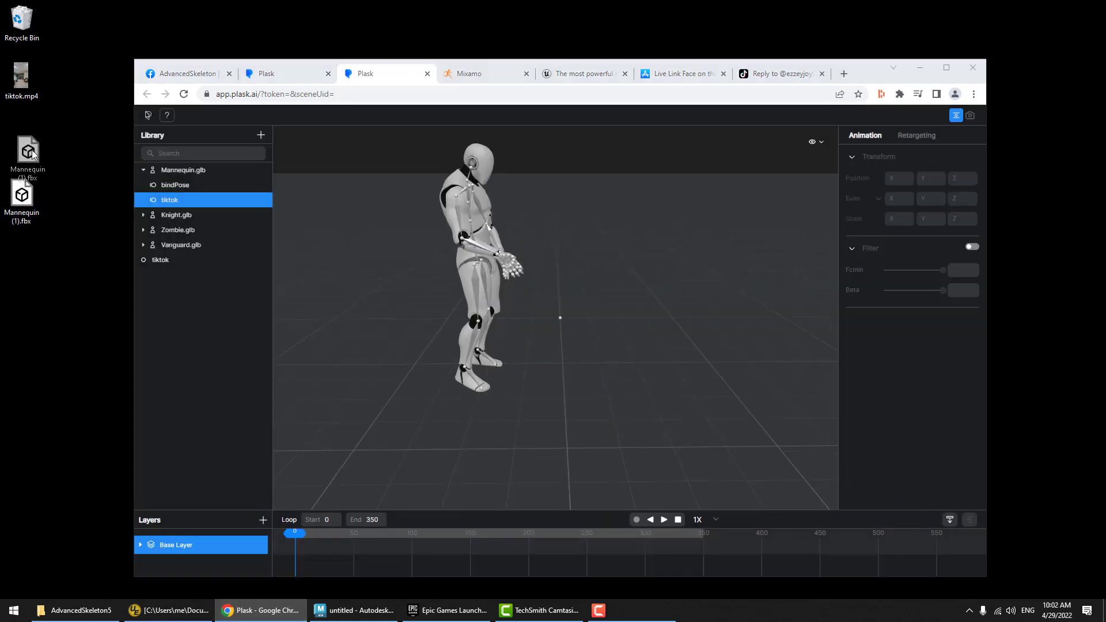
drag(23, 184, 64, 116)
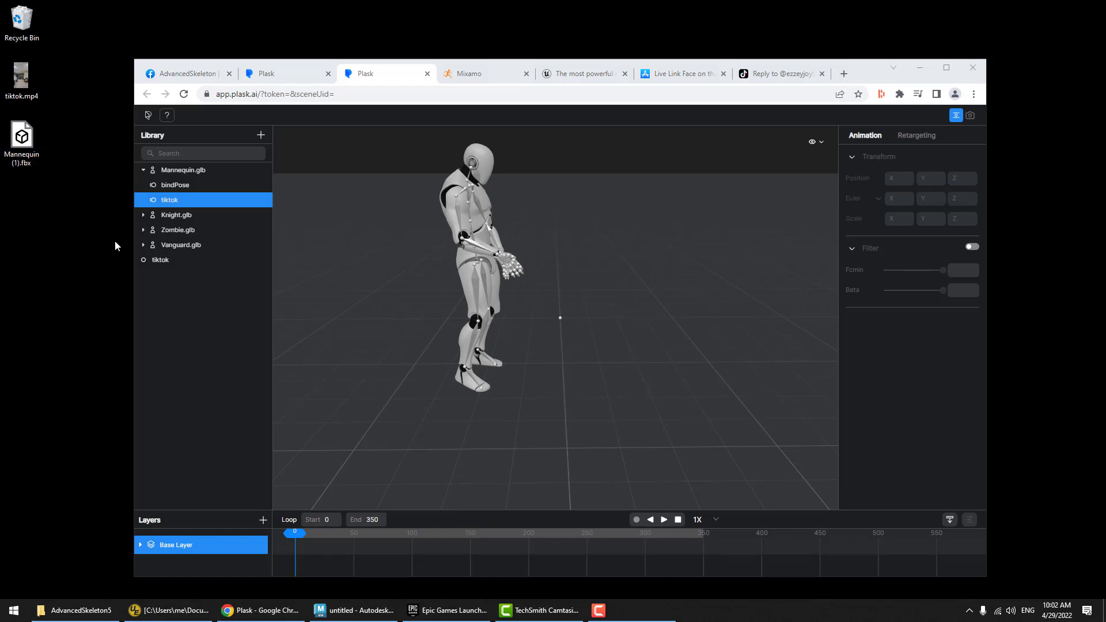
- Import Mannequin (1).fbx into Maya and frame the mannequin
key(super+d)
mouse_move(22, 138)
mouse_down()
mouse_move(198, 220)
mouse_move(689, 614)
mouse_move(521, 337)
mouse_up()
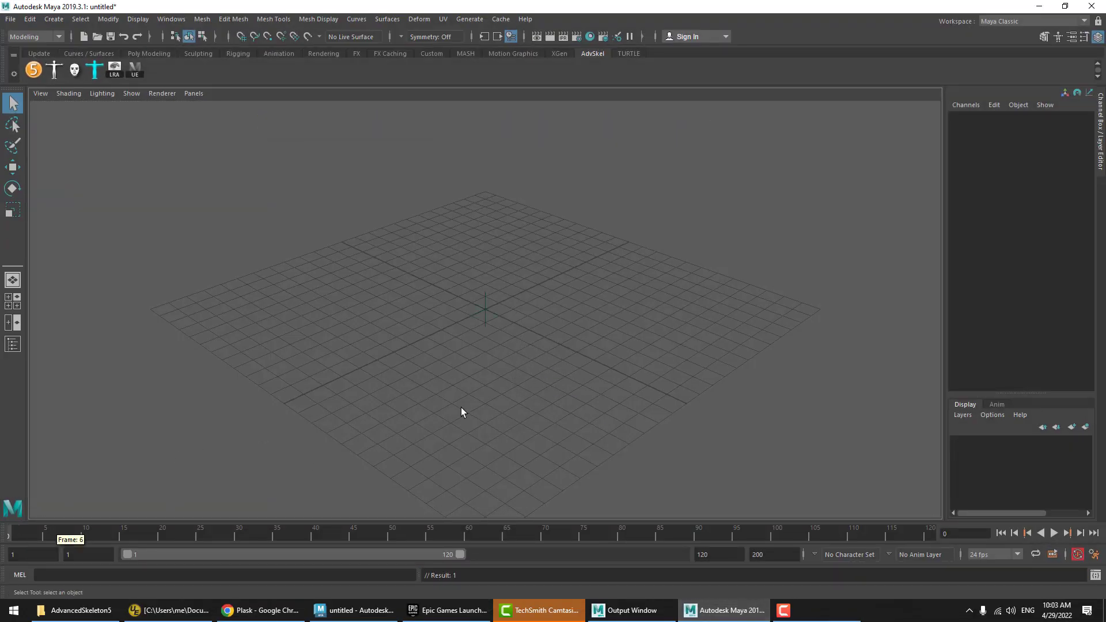
scroll(485, 391, down, 10)
alt+drag(485, 392, 472, 337)
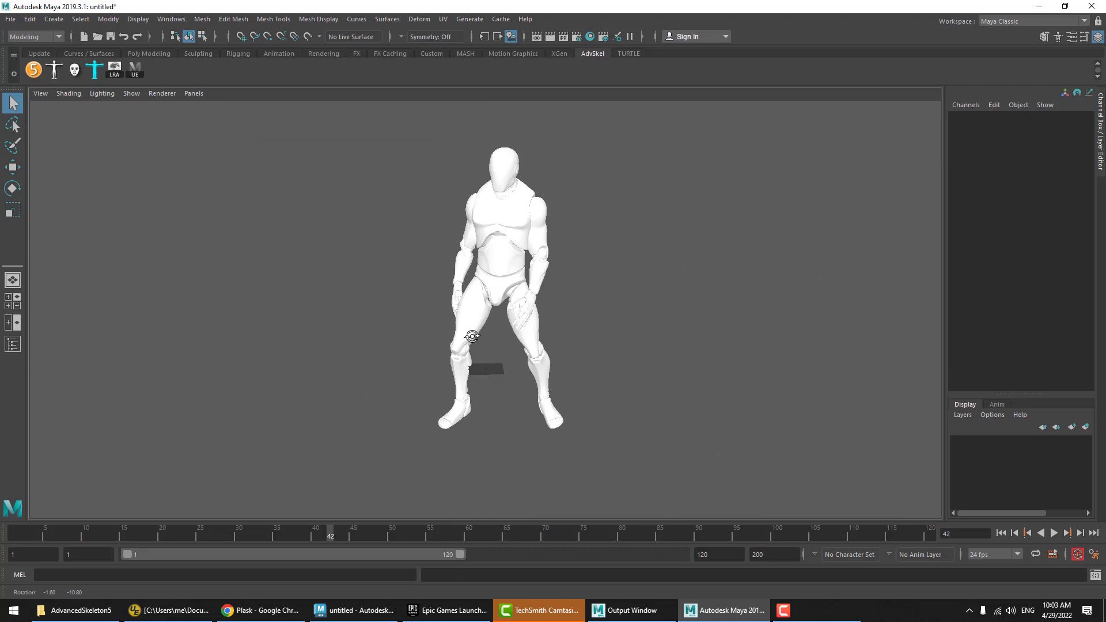
- Play the dance from frame 7 to frame 91, then minimize Maya
drag(167, 529, 60, 532)
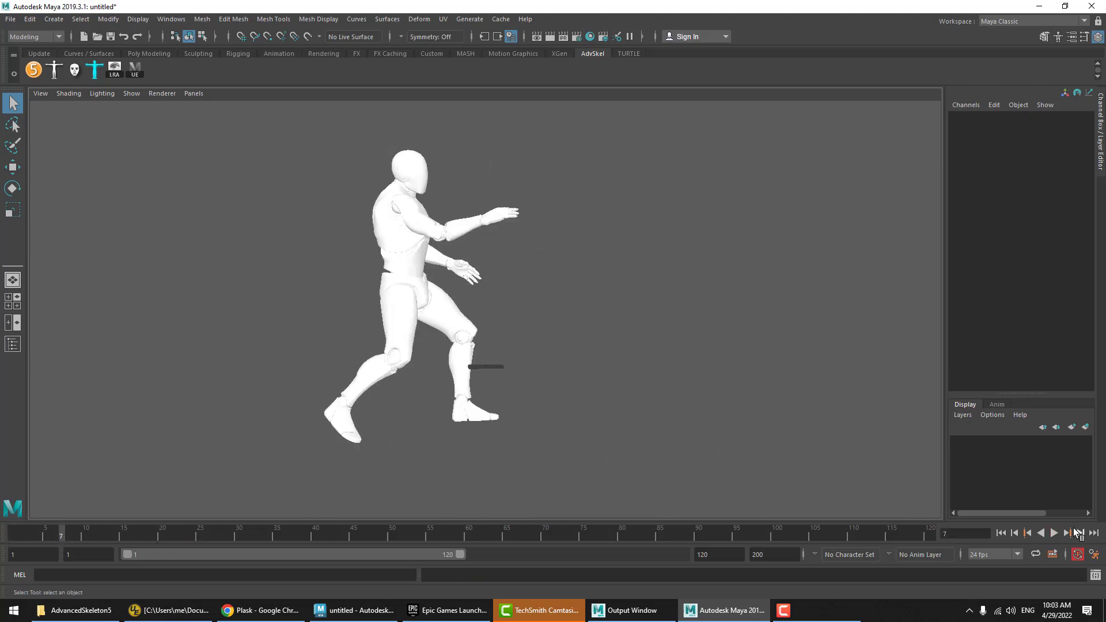
click(1054, 533)
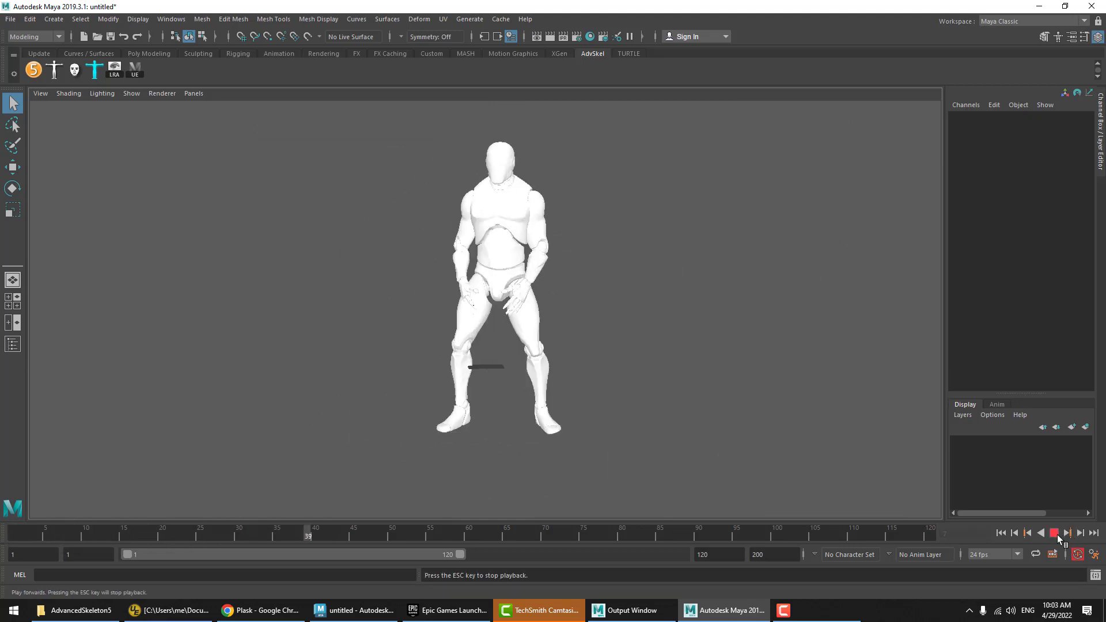
click(1054, 533)
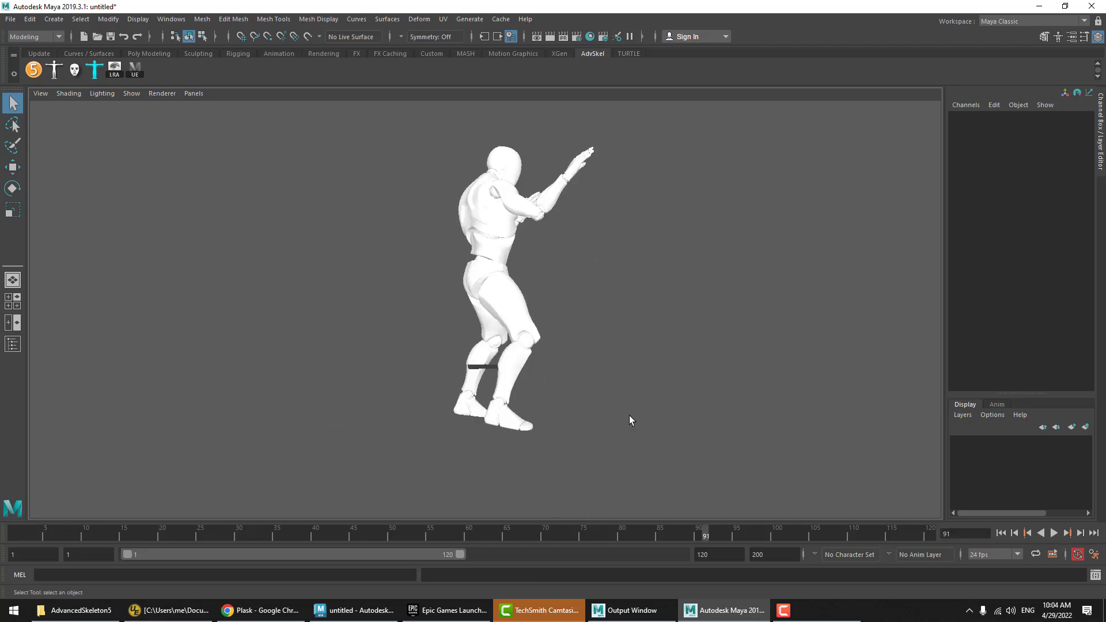
click(1049, 11)
- Pick The Boss character in Mixamo and preview it
click(279, 614)
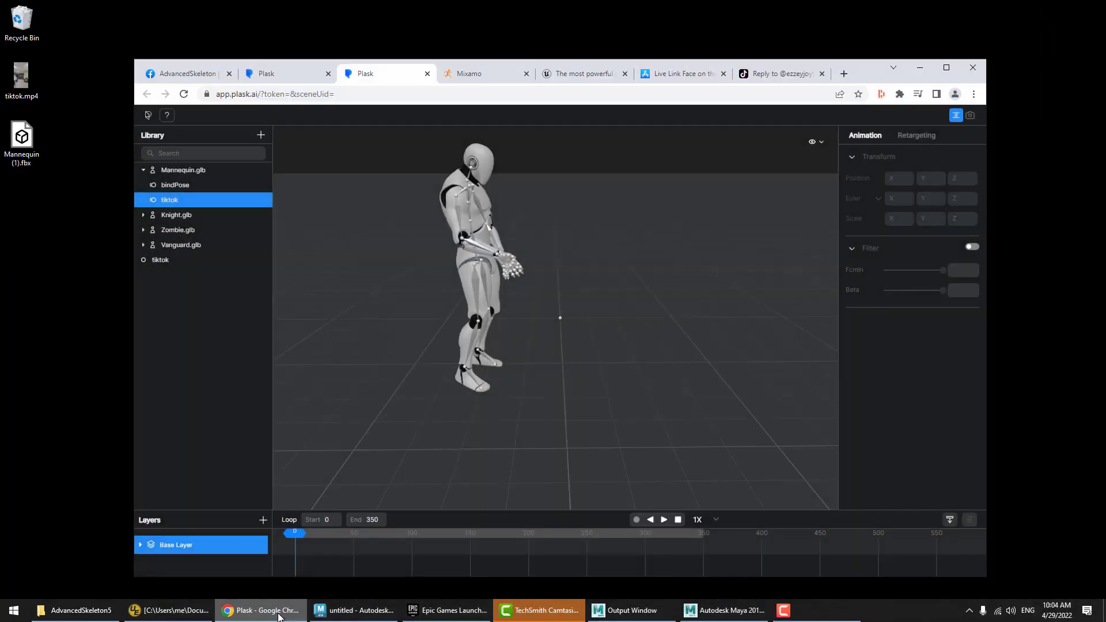
click(478, 73)
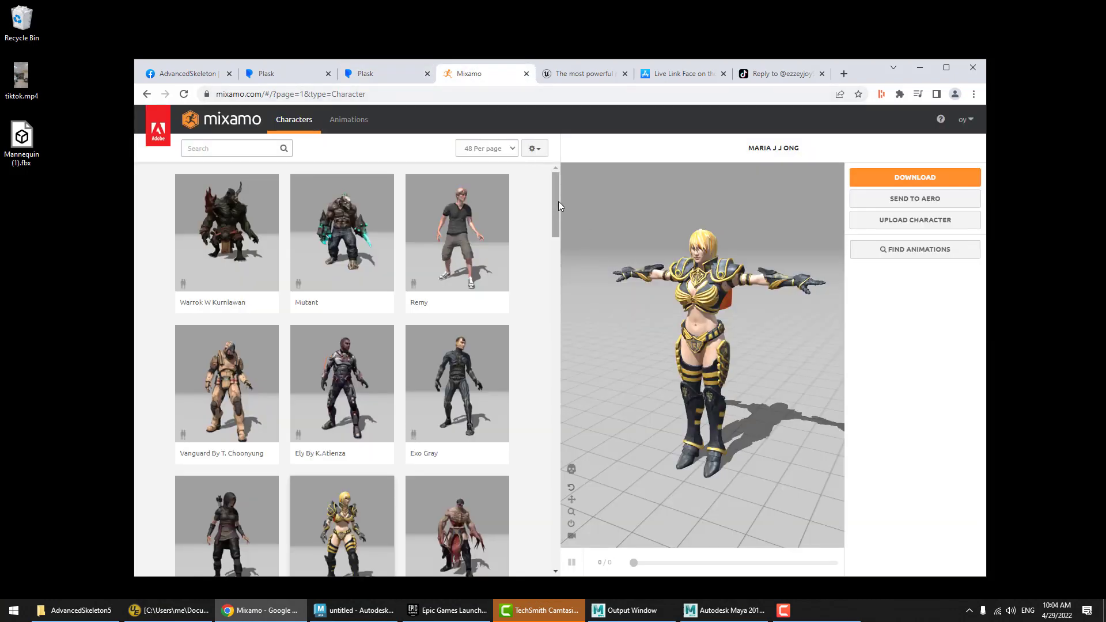
drag(557, 203, 558, 163)
scroll(387, 274, down, 2)
scroll(387, 273, down, 2)
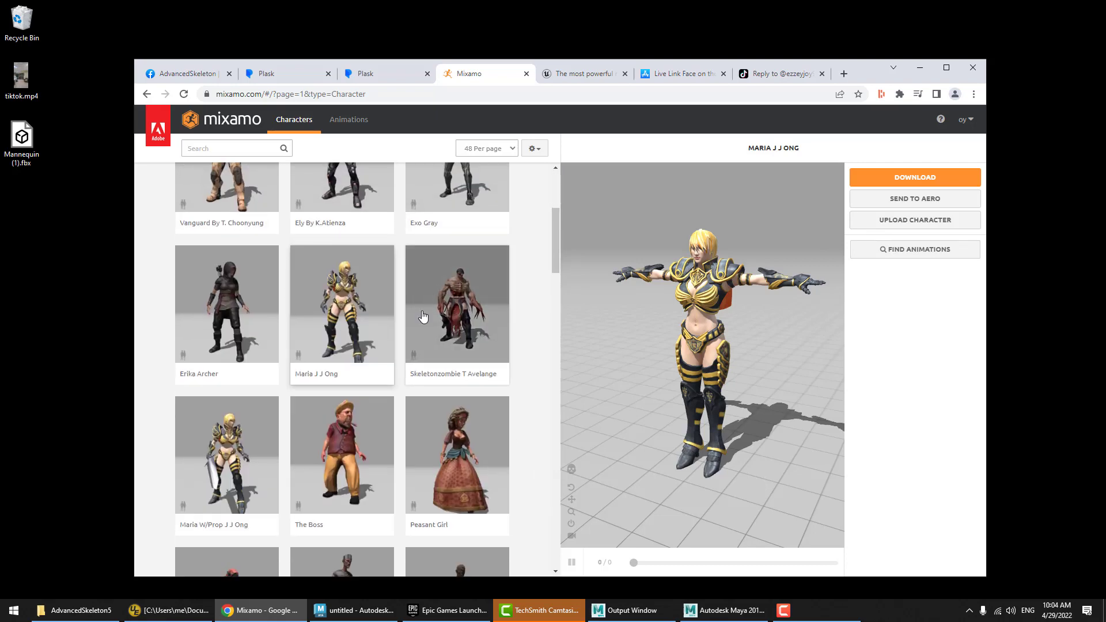
click(383, 438)
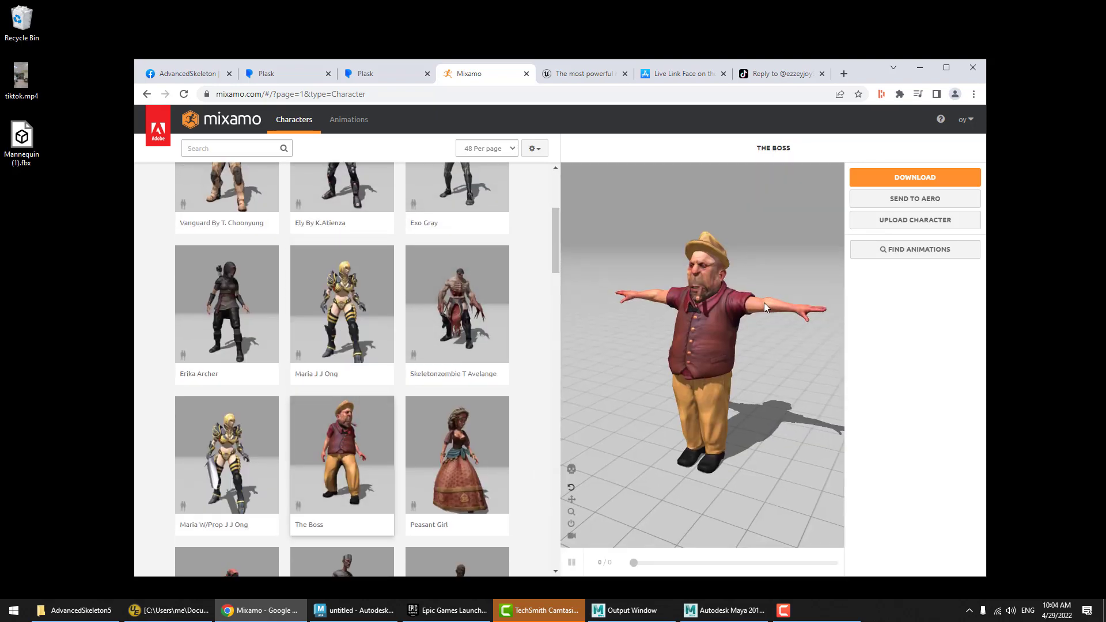
drag(758, 303, 786, 281)
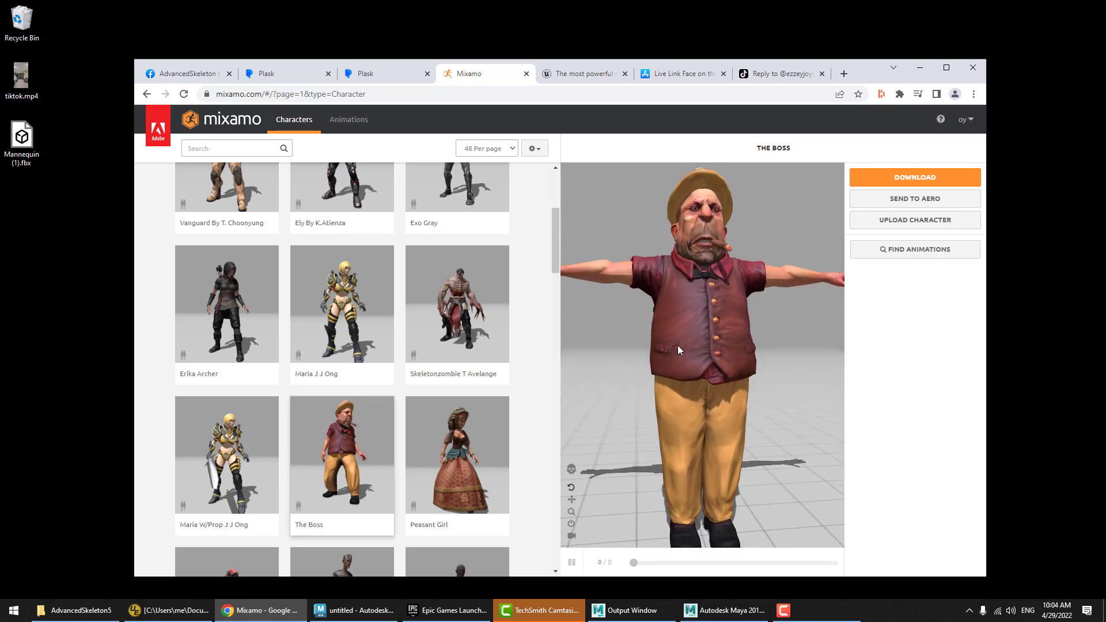
- Download The Boss as FBX Binary in T-pose to the desktop
click(925, 182)
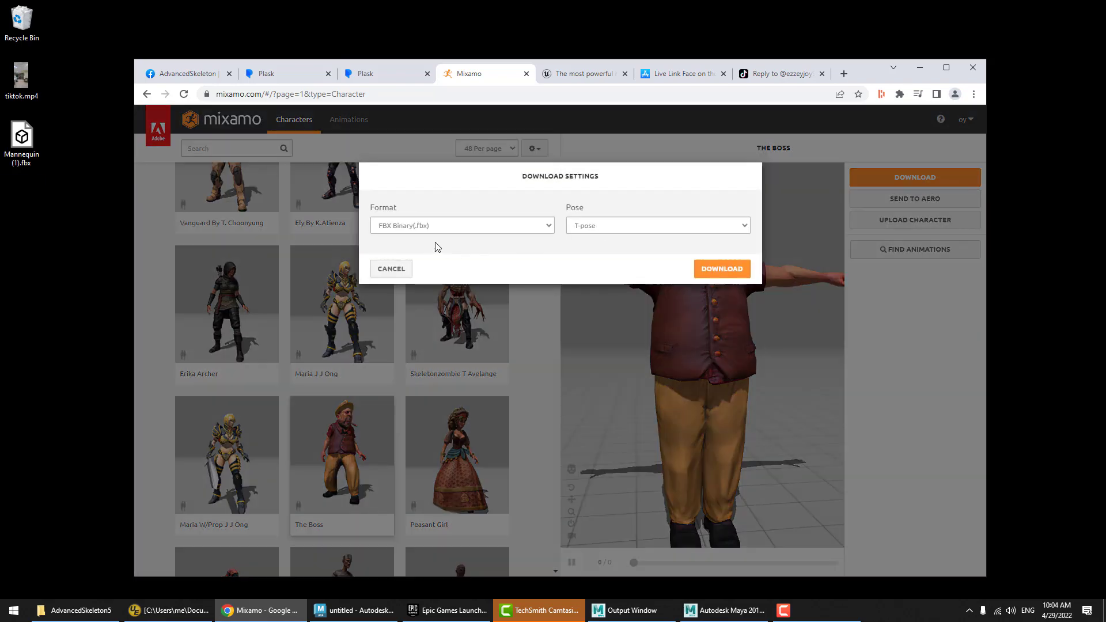
click(722, 268)
click(973, 564)
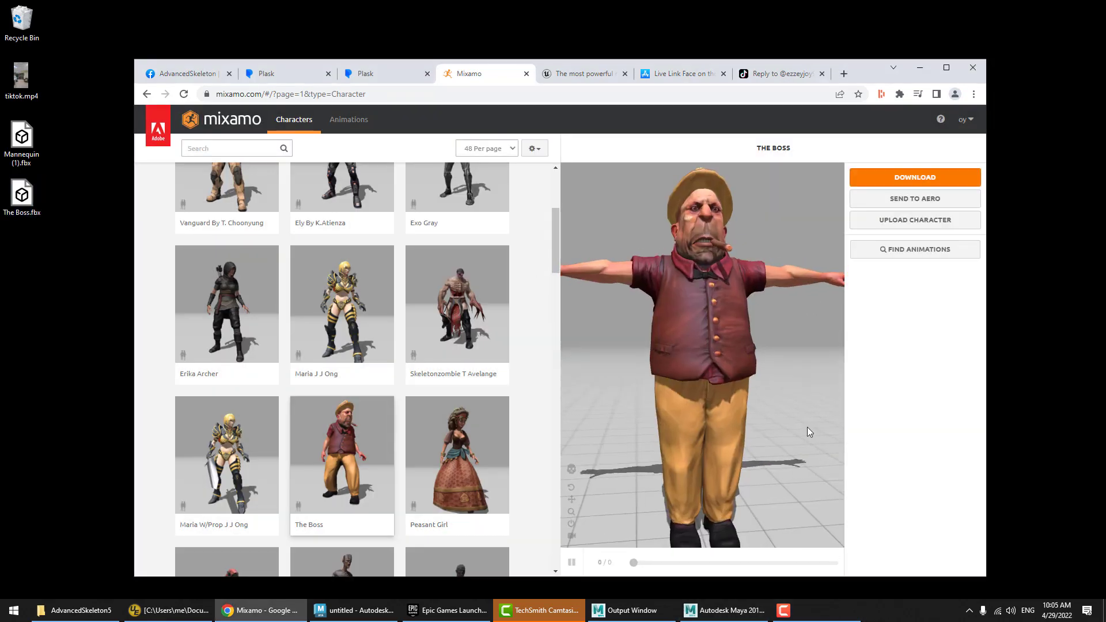
click(36, 213)
click(919, 67)
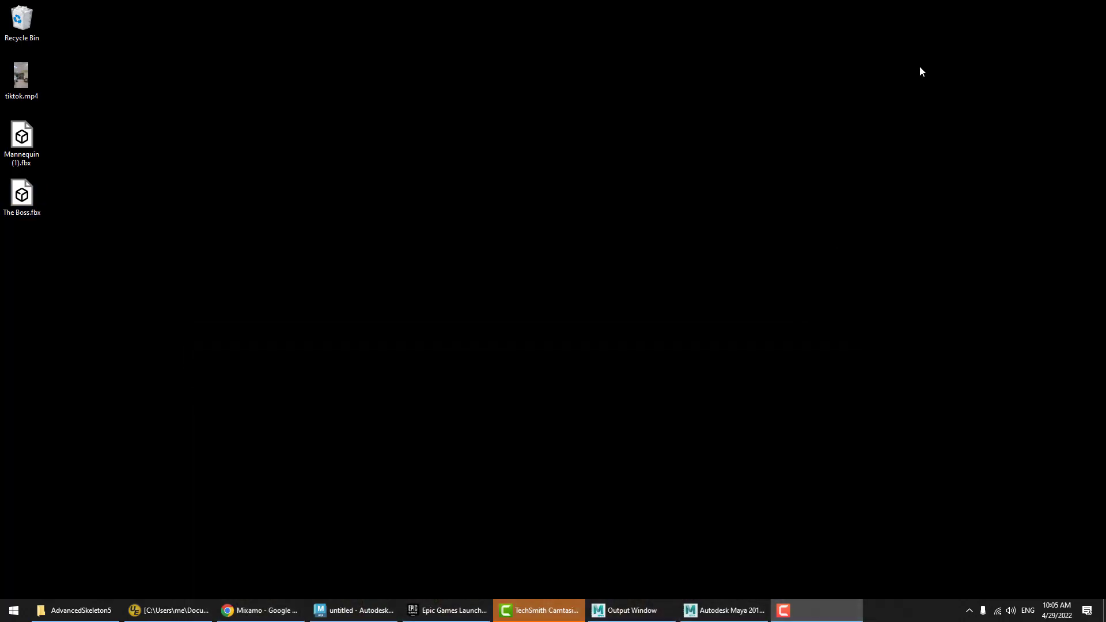
- Import The Boss.fbx into Maya and show the models with textures
click(725, 610)
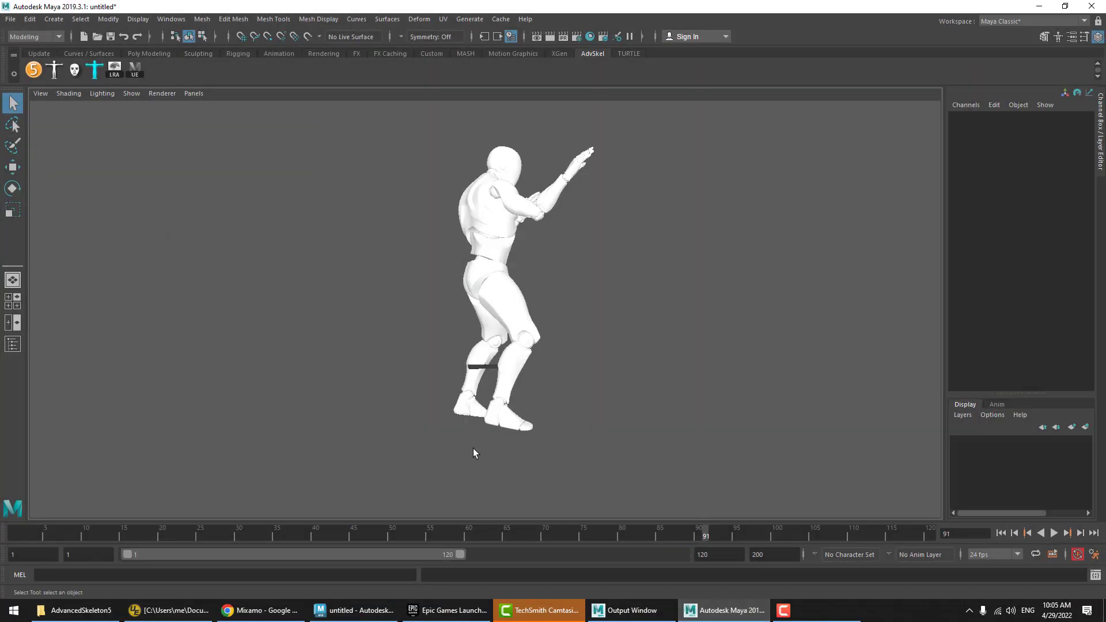
click(1039, 7)
drag(41, 201, 351, 338)
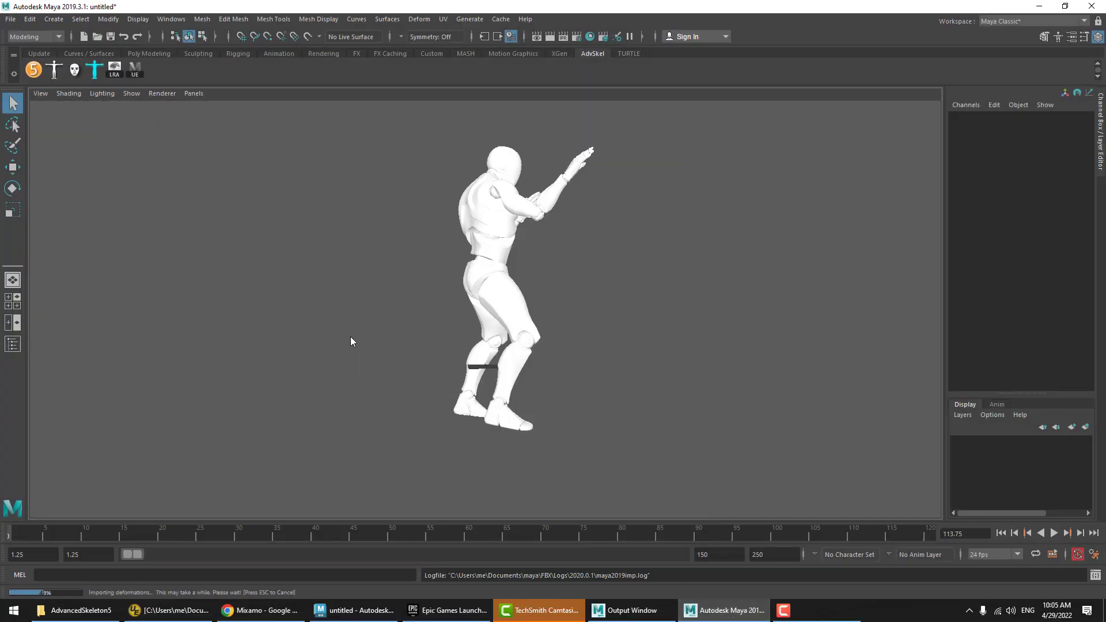
mouse_move(518, 293)
alt+mouse_down()
mouse_move(346, 314)
mouse_move(348, 280)
mouse_move(378, 323)
mouse_move(427, 292)
mouse_move(229, 462)
alt+mouse_up()
key(6)
- Play the animation, return to frame 1, and select the Boss's right arm joints
key(alt+v)
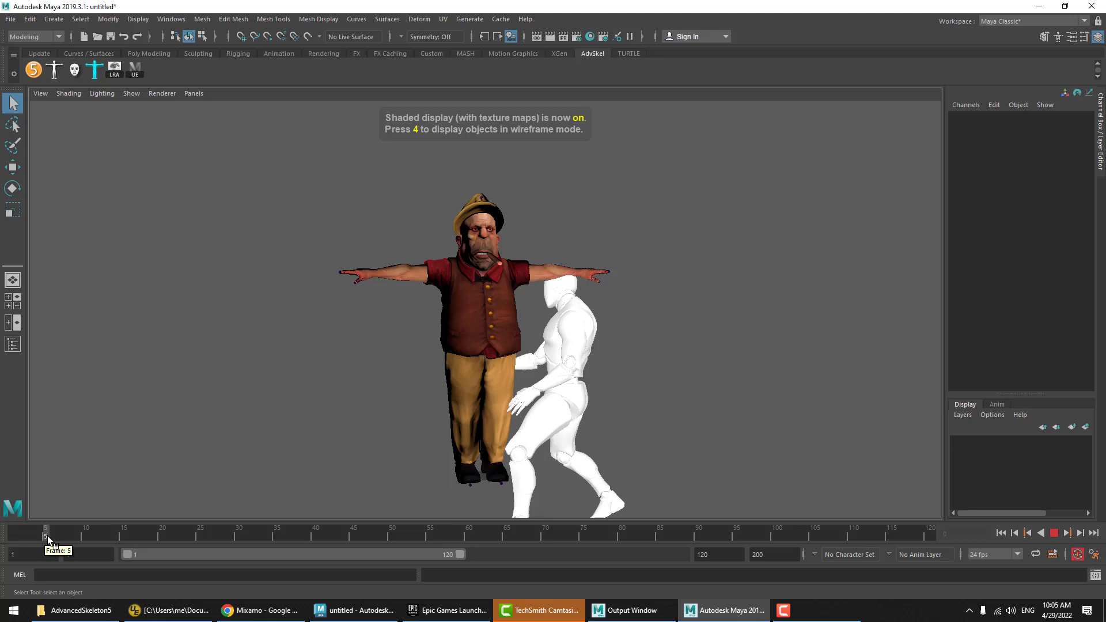
key(alt+v)
key(alt+shift+v)
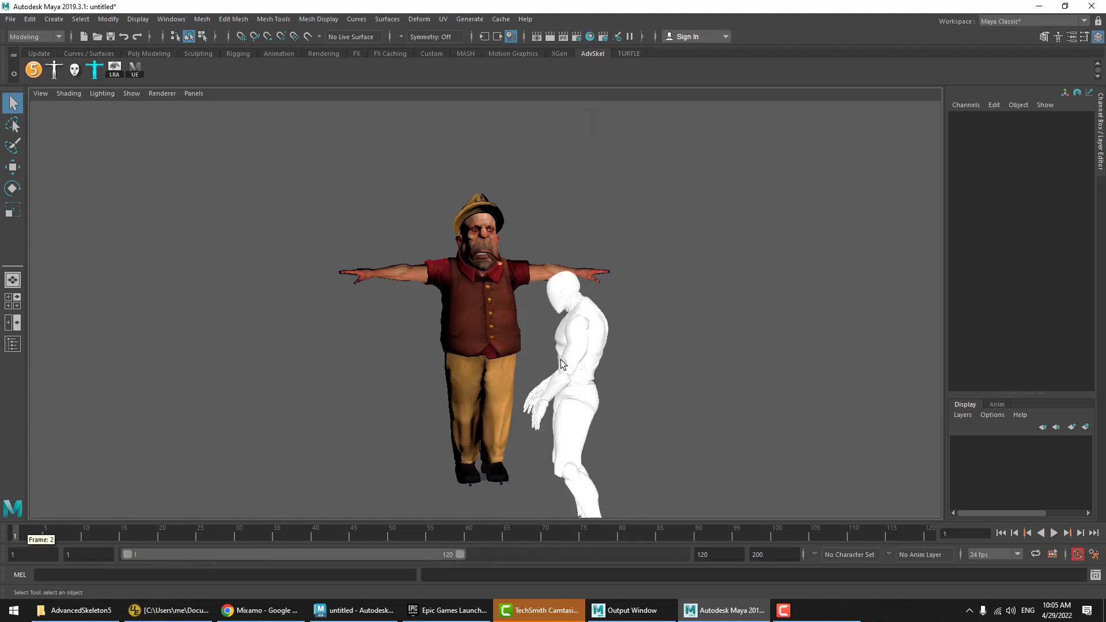
alt+drag(576, 346, 662, 295)
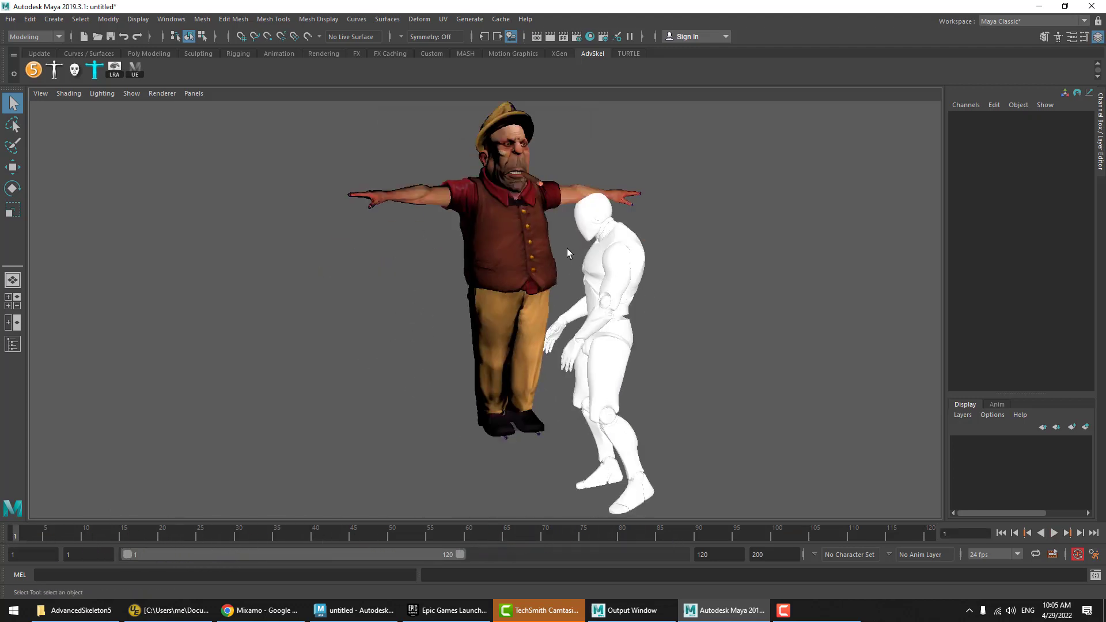
click(413, 195)
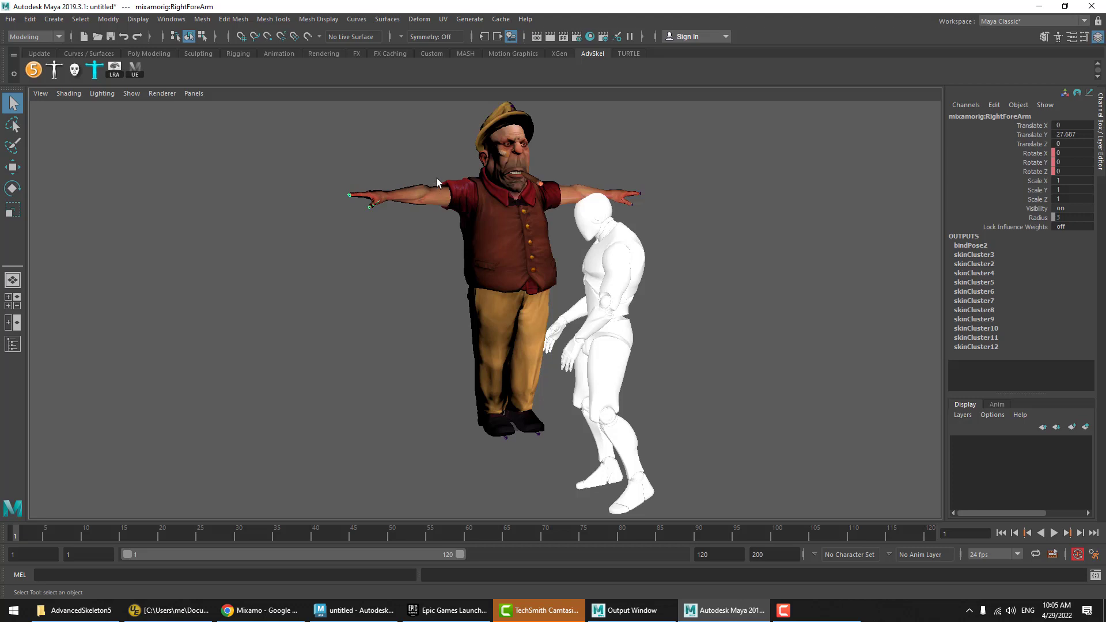
click(455, 177)
- Hide the mannequin's Armature and Body from the Outliner and frame the Boss
click(13, 344)
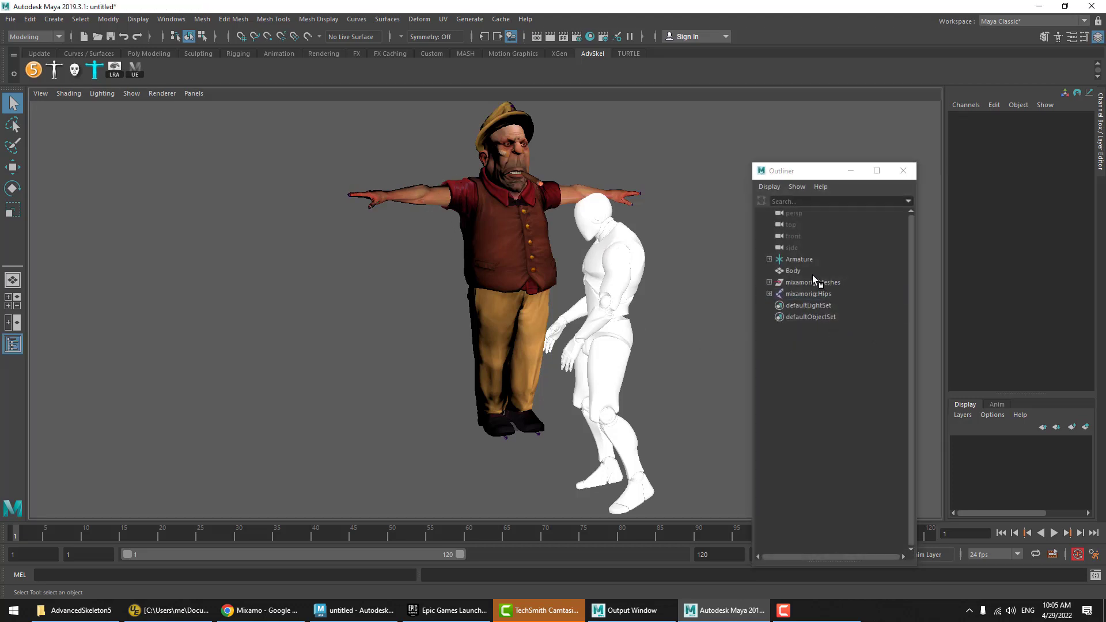
drag(804, 259, 814, 269)
key(ctrl+h)
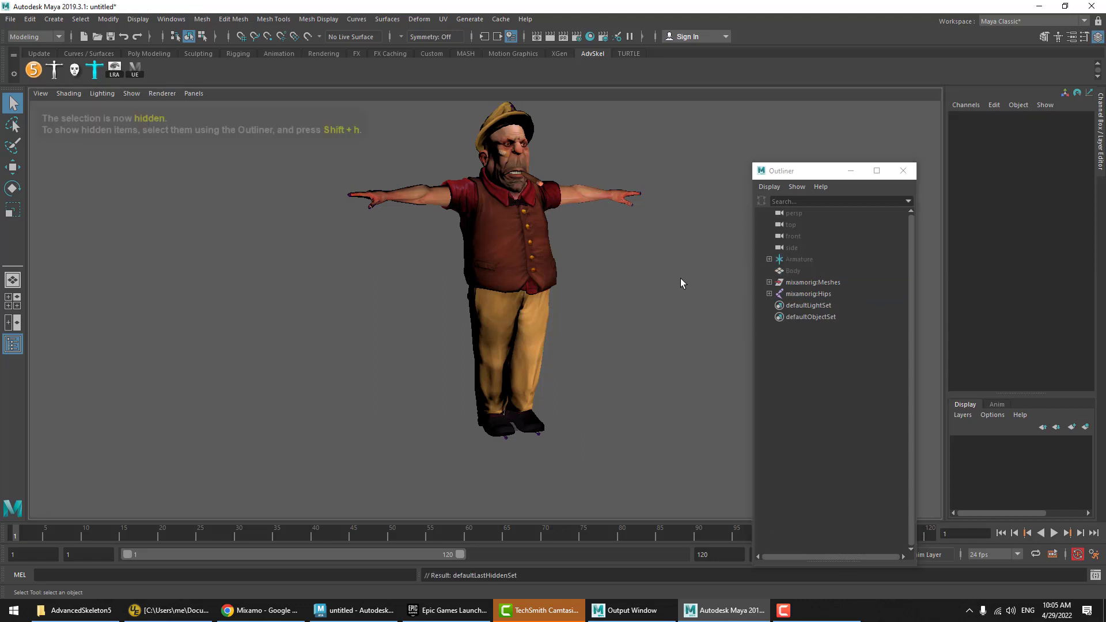
key(a)
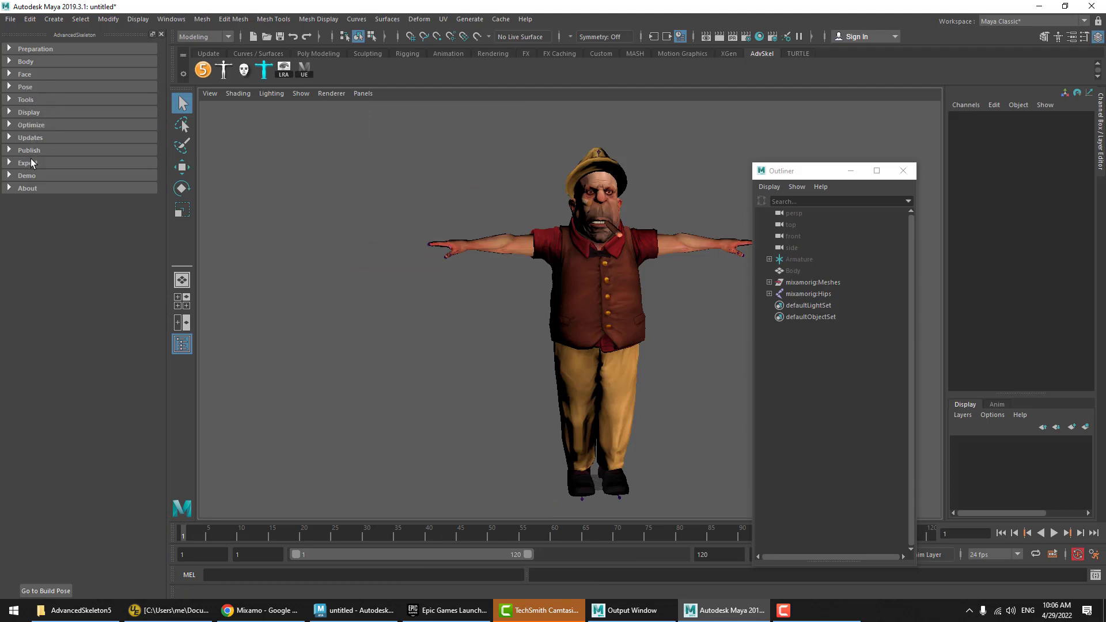
- Open AdvancedSkeleton's NameMatcher tool and switch the viewport to wireframe
click(26, 100)
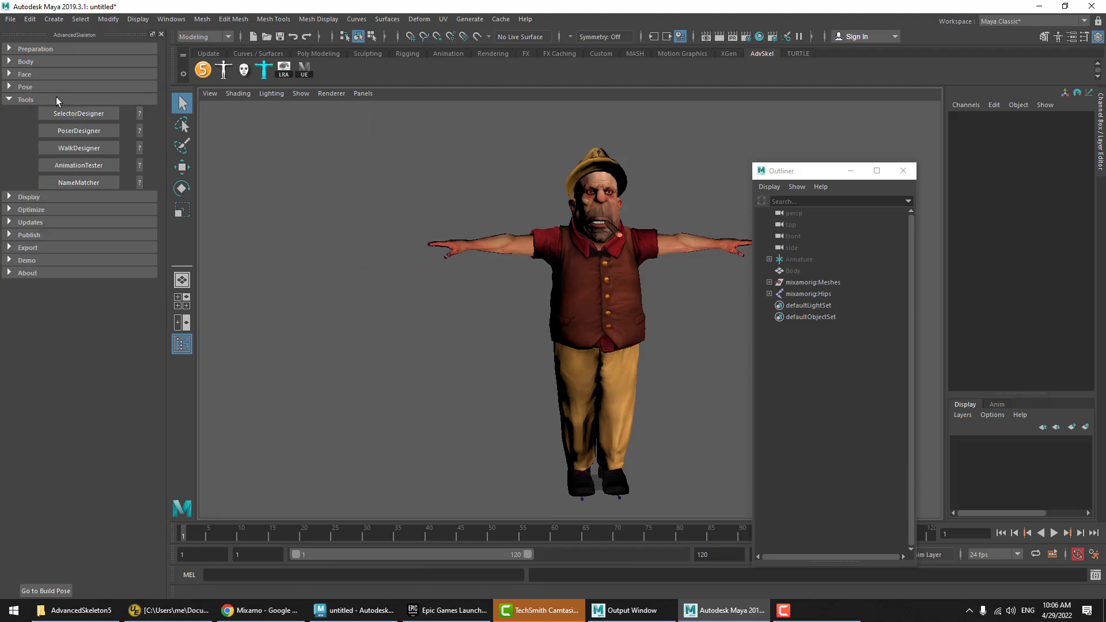
click(78, 182)
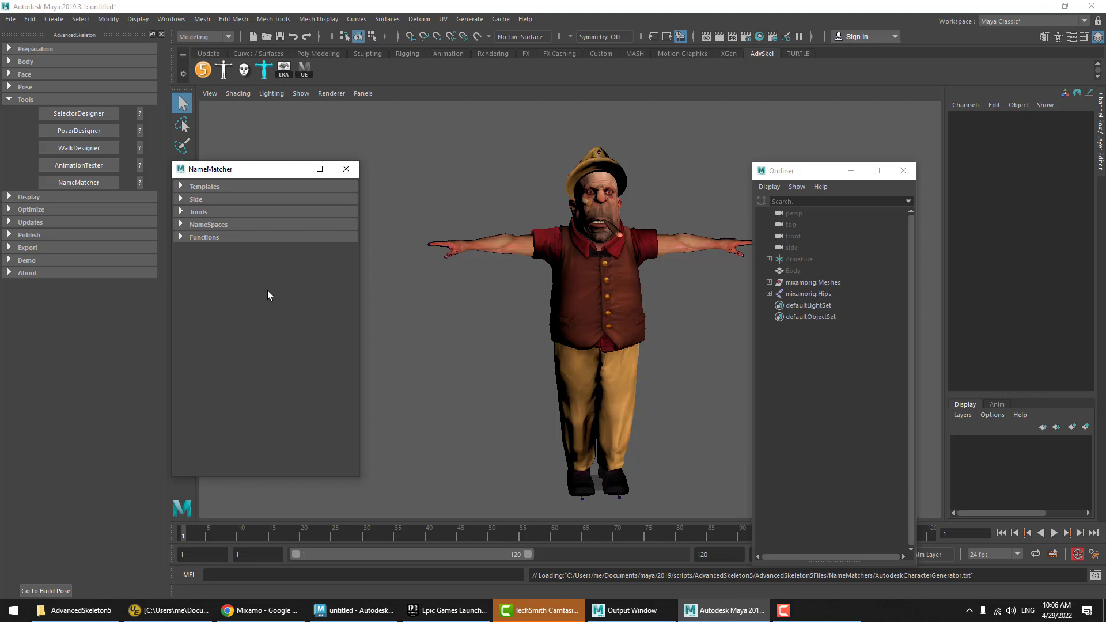
click(642, 378)
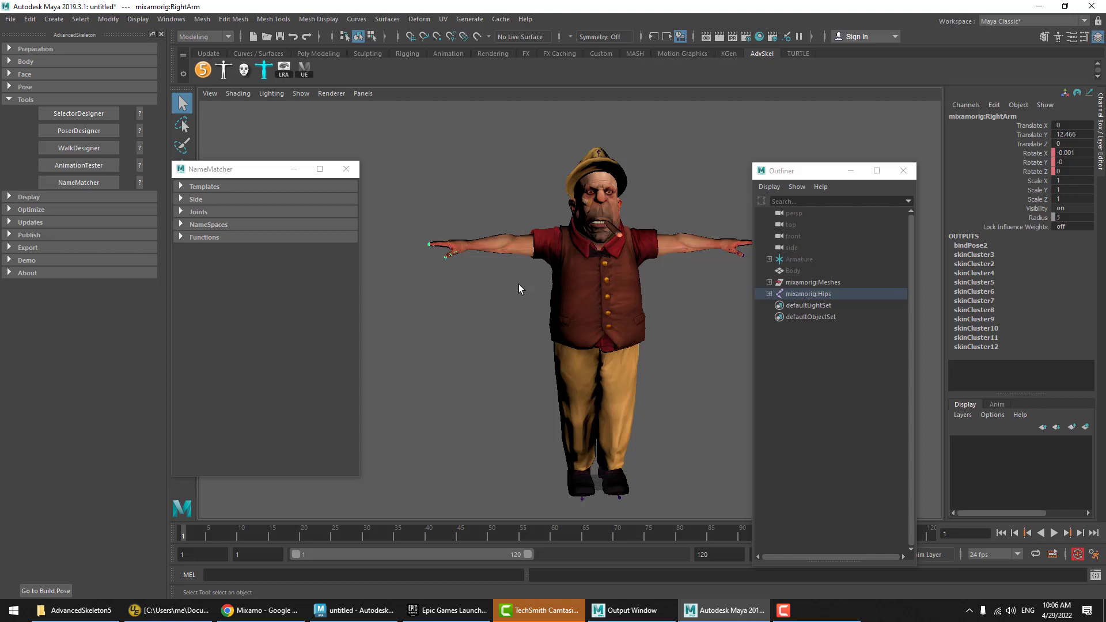
key(4)
click(504, 201)
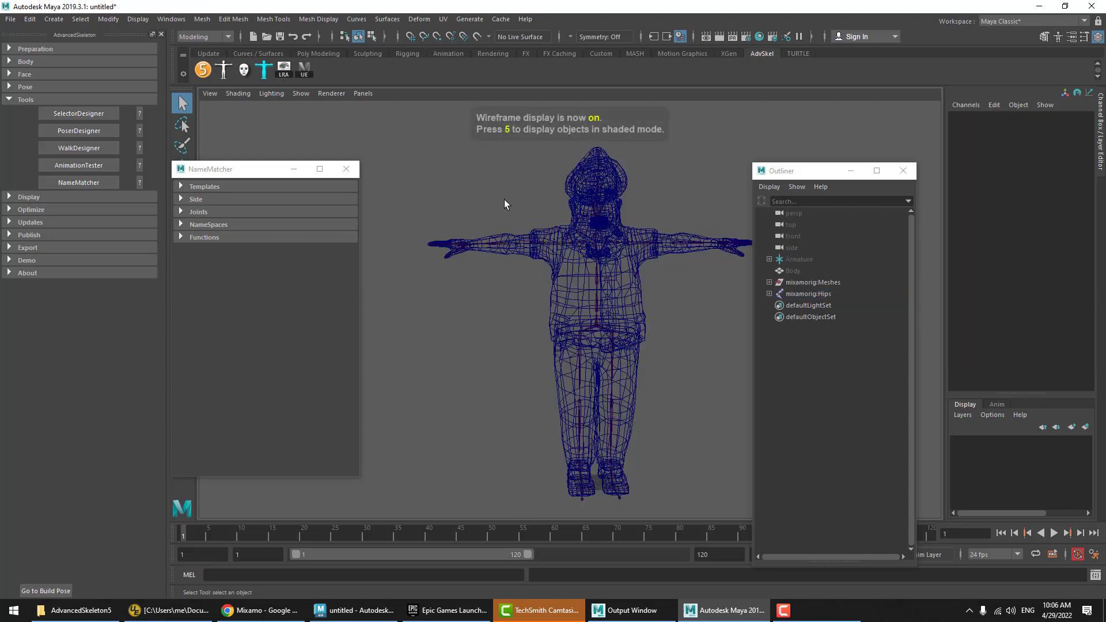
- Load the Mixamo naming template in NameMatcher
click(205, 184)
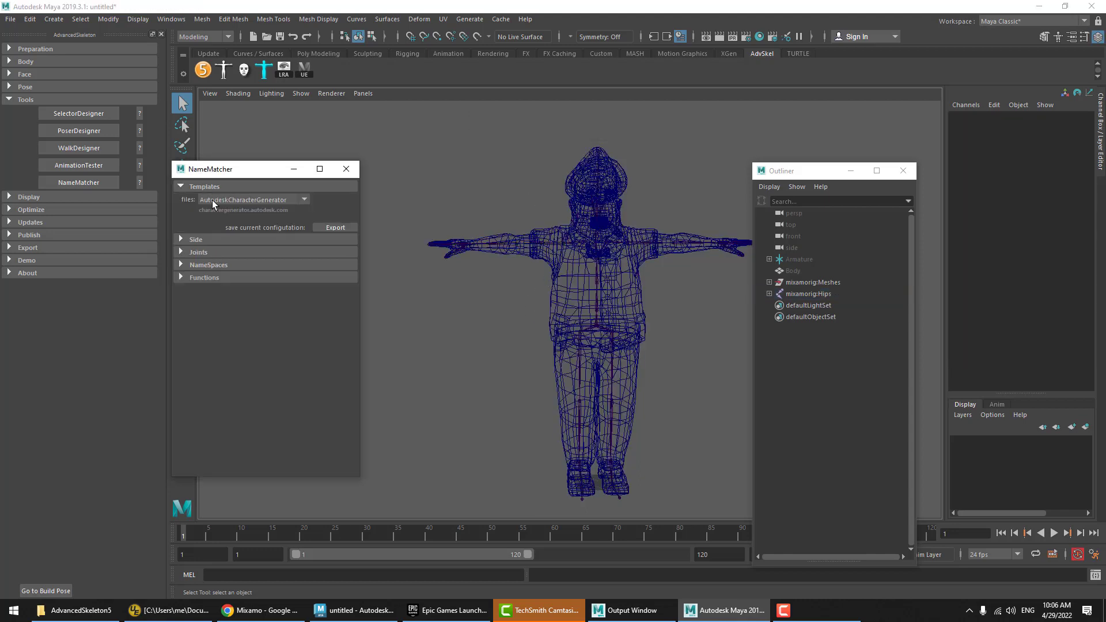
click(213, 201)
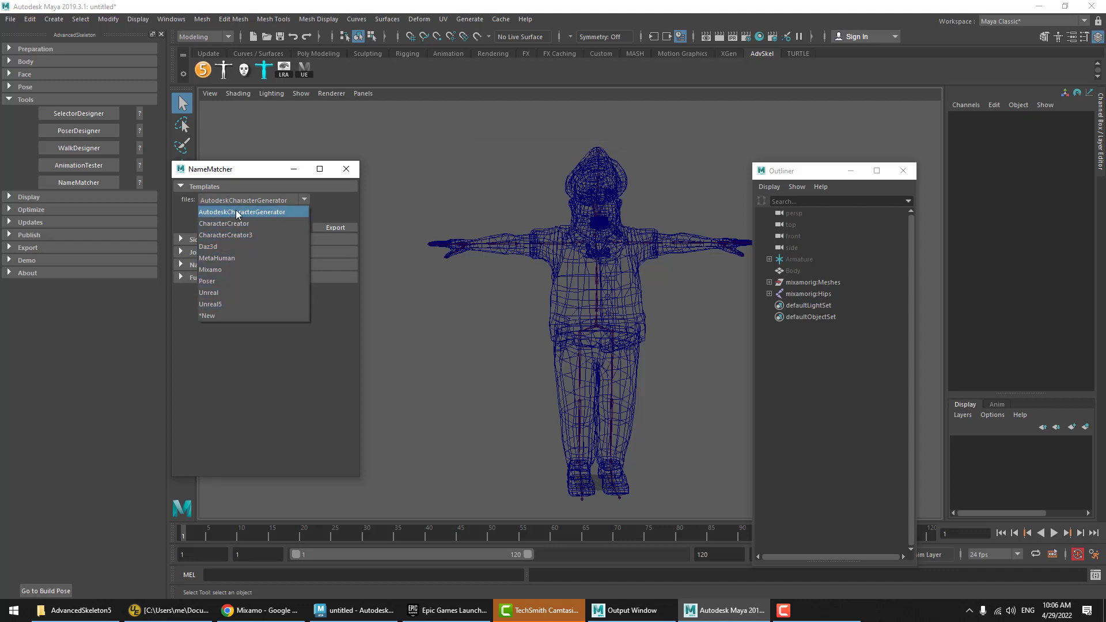
click(242, 270)
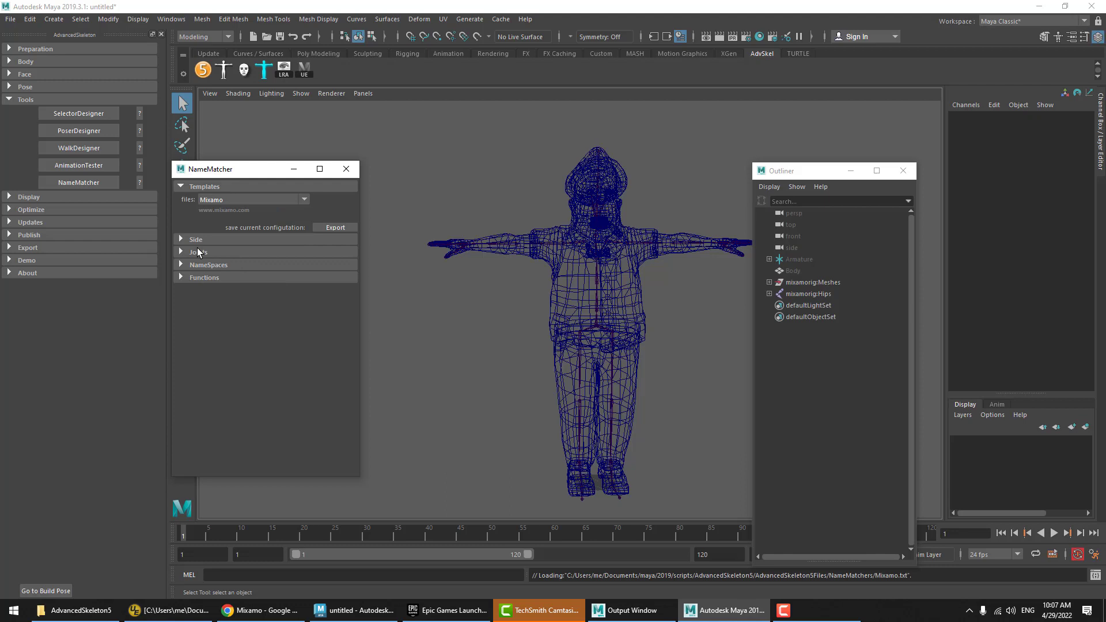
- Detect the 'mixamorig' namespace in NameSpaces from the selected Spine joint
click(205, 278)
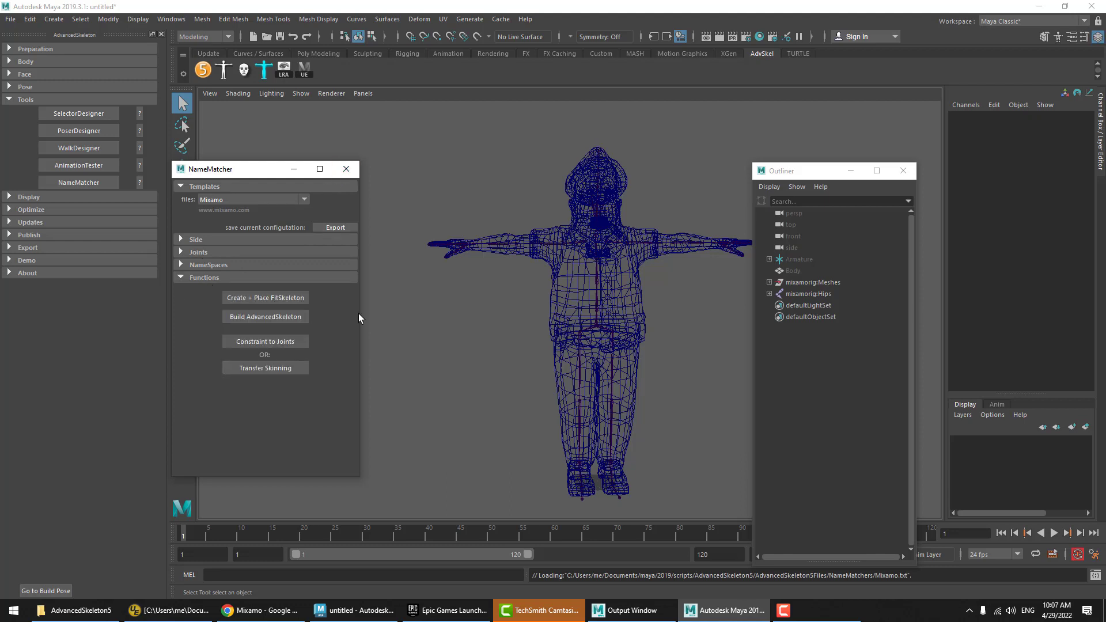
click(216, 266)
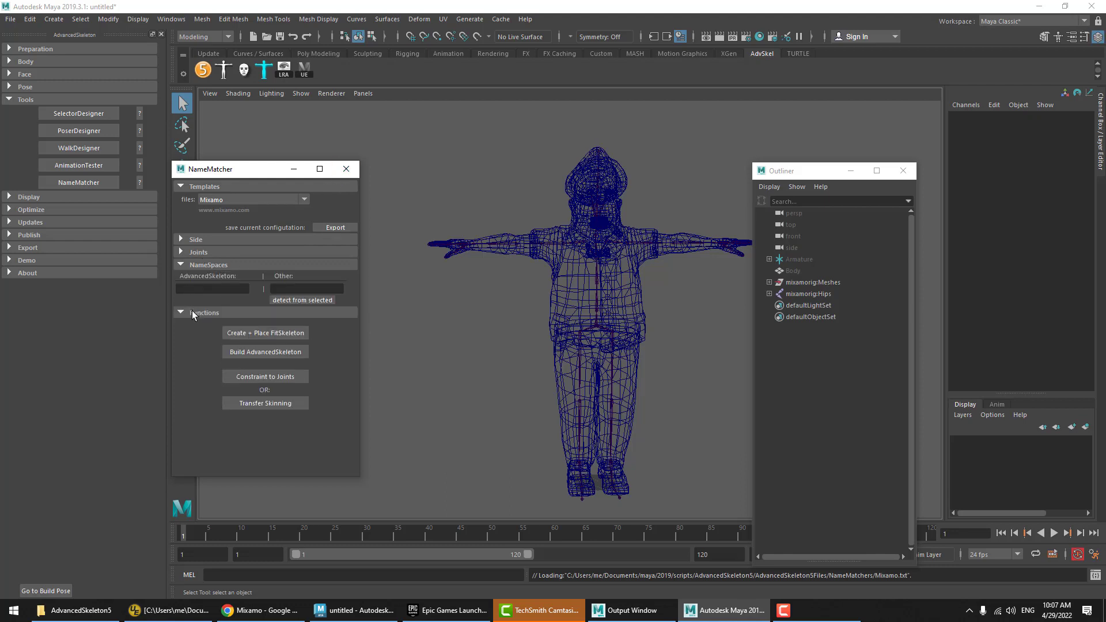
click(194, 313)
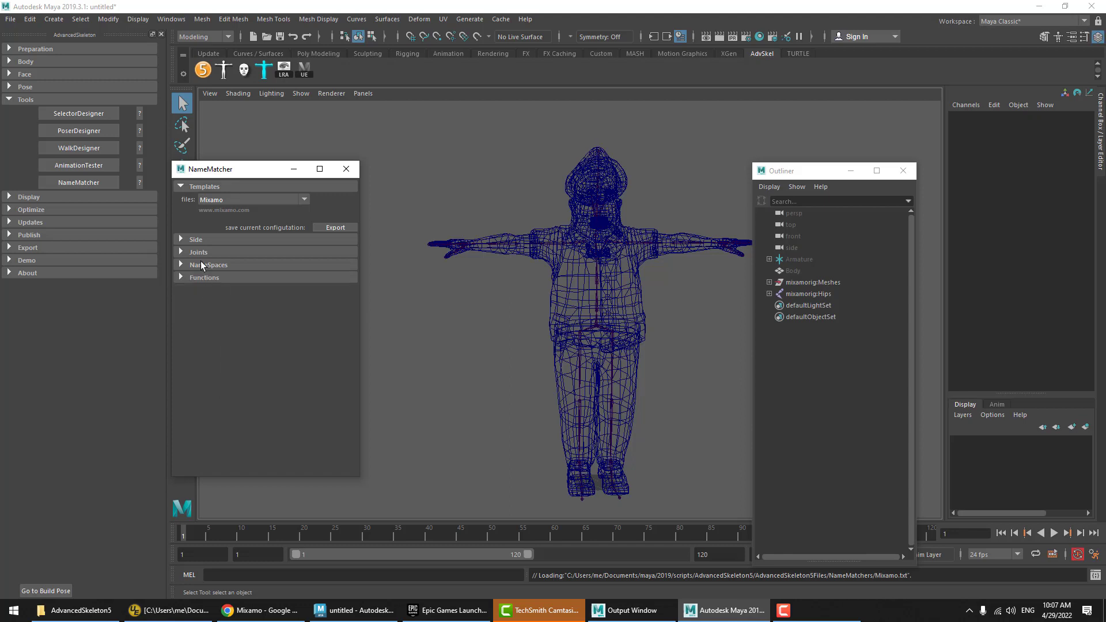
click(504, 244)
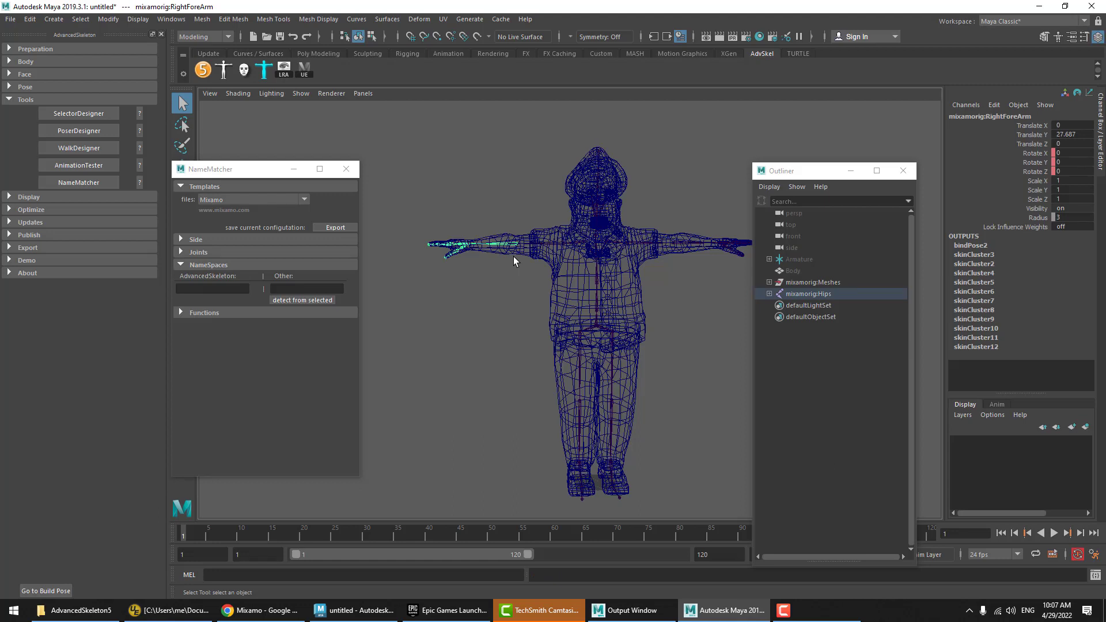
click(588, 301)
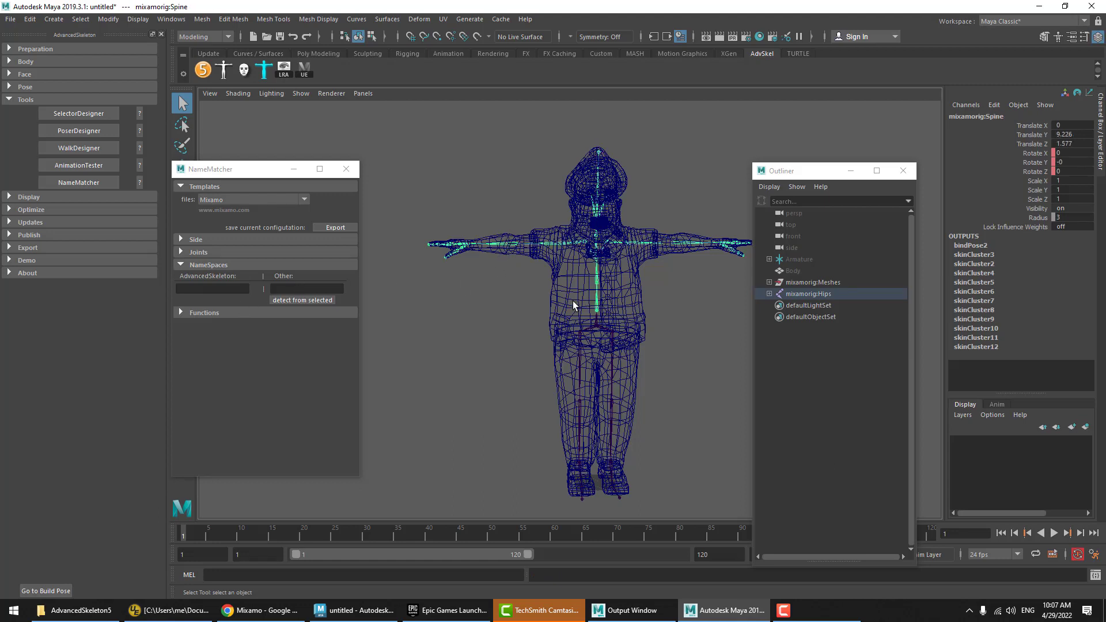
click(305, 299)
drag(308, 290, 262, 289)
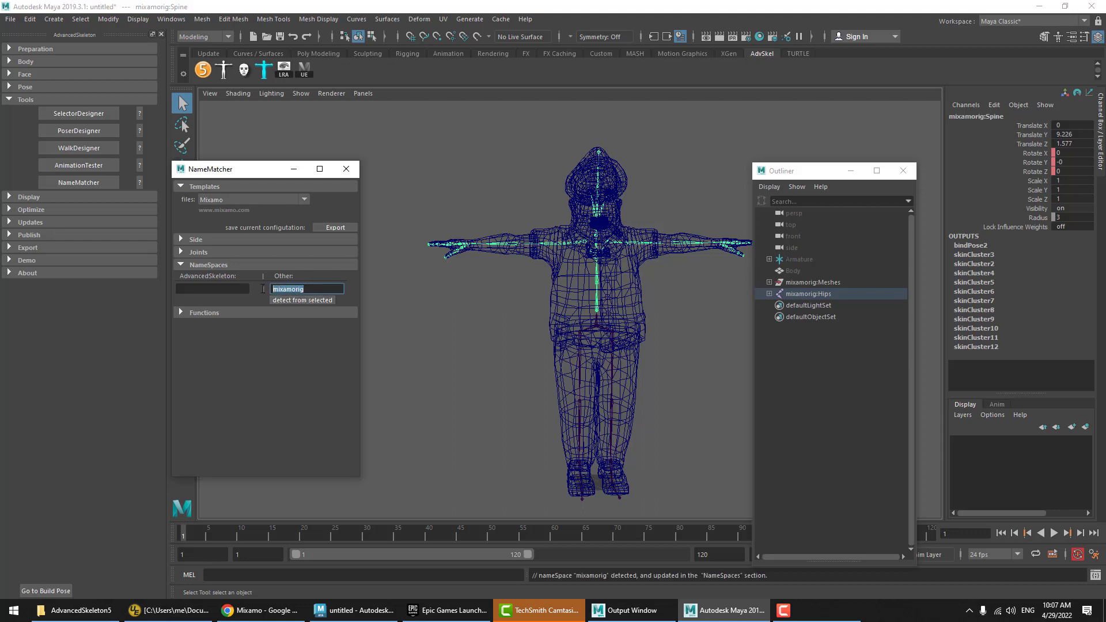
- Collapse NameSpaces, expand Functions, and clear the joint selection
click(210, 265)
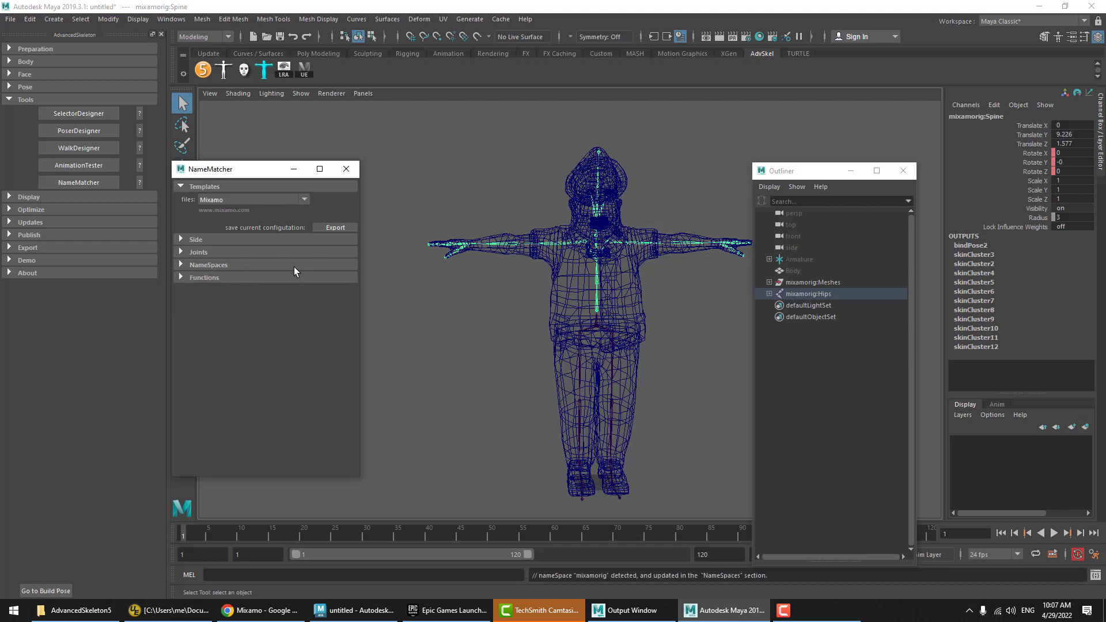
click(189, 277)
click(475, 330)
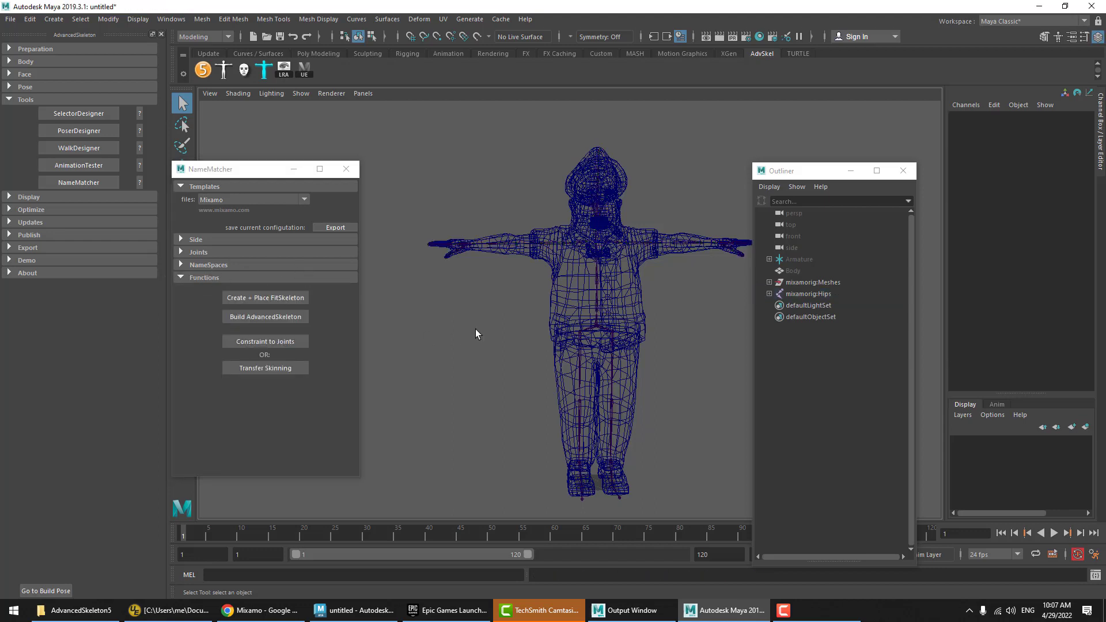
- Create and place a FitSkeleton, then build the AdvancedSkeleton rig on the Boss
click(248, 299)
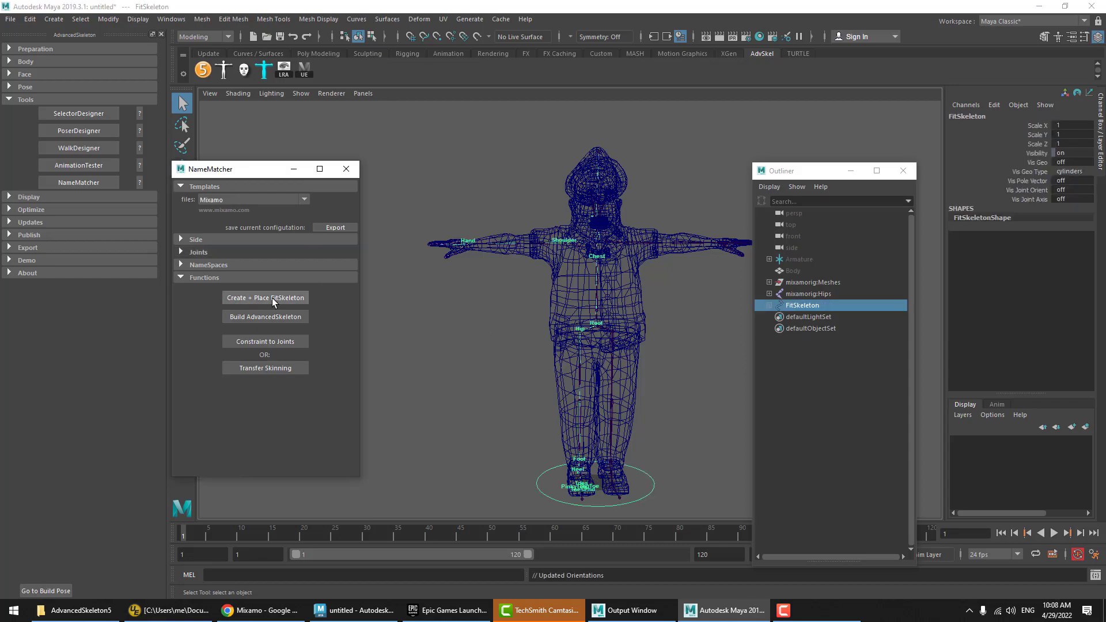
alt+drag(538, 327, 569, 355)
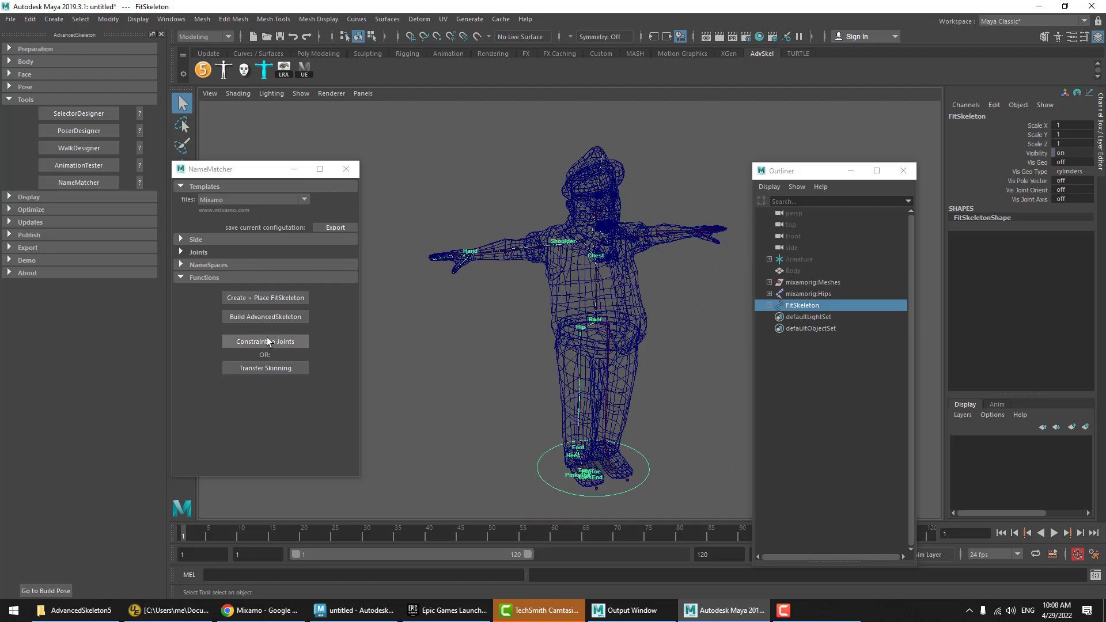
click(257, 318)
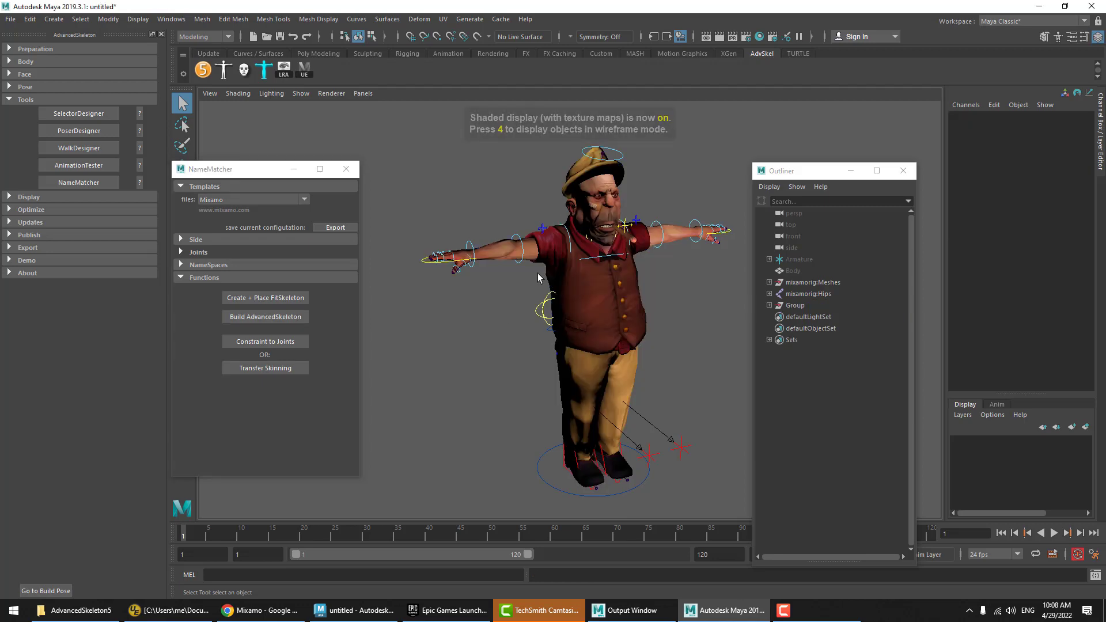
alt+right_drag(495, 331, 505, 287)
alt+drag(538, 271, 477, 315)
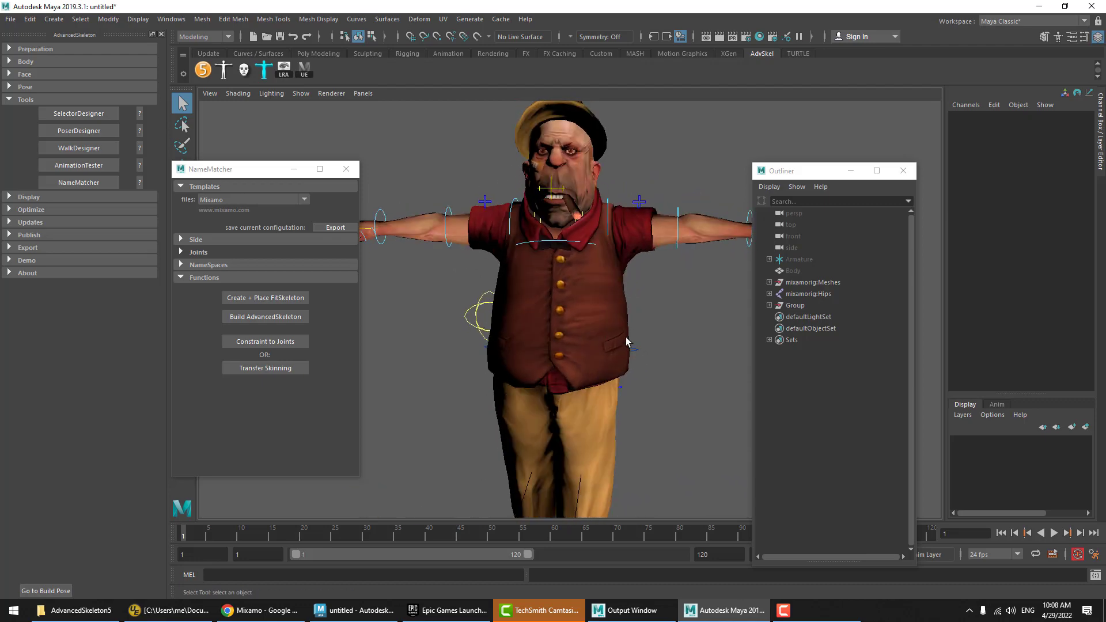
- Test-move the RootX_M root control, then undo the move
scroll(638, 348, down, 3)
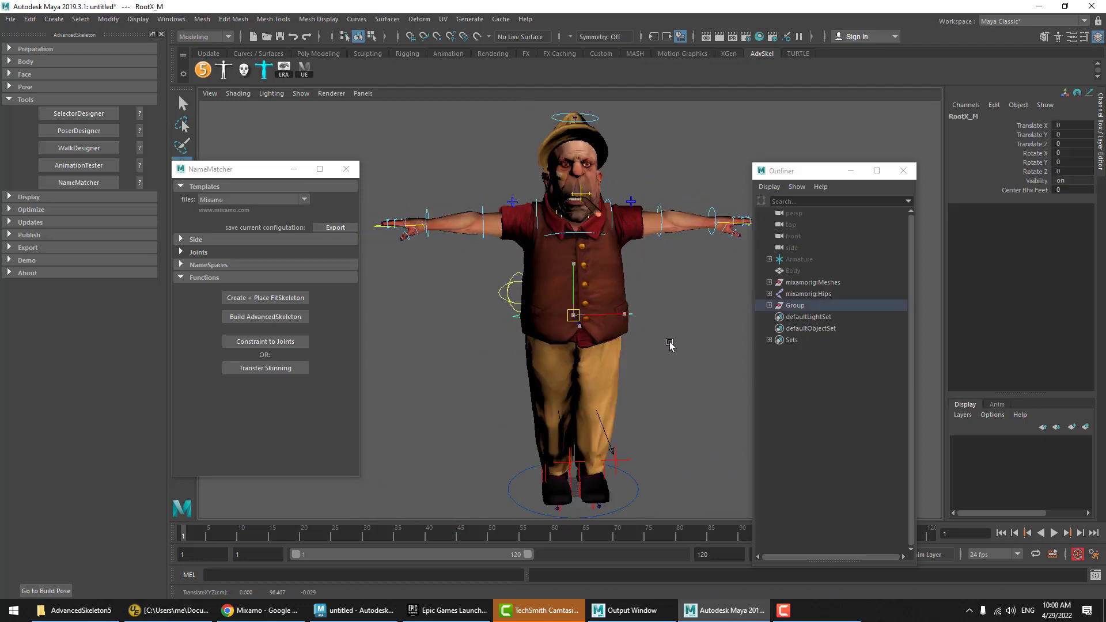
middle_drag(638, 348, 707, 344)
key(ctrl+z)
key(ctrl+z)
key(ctrl+z)
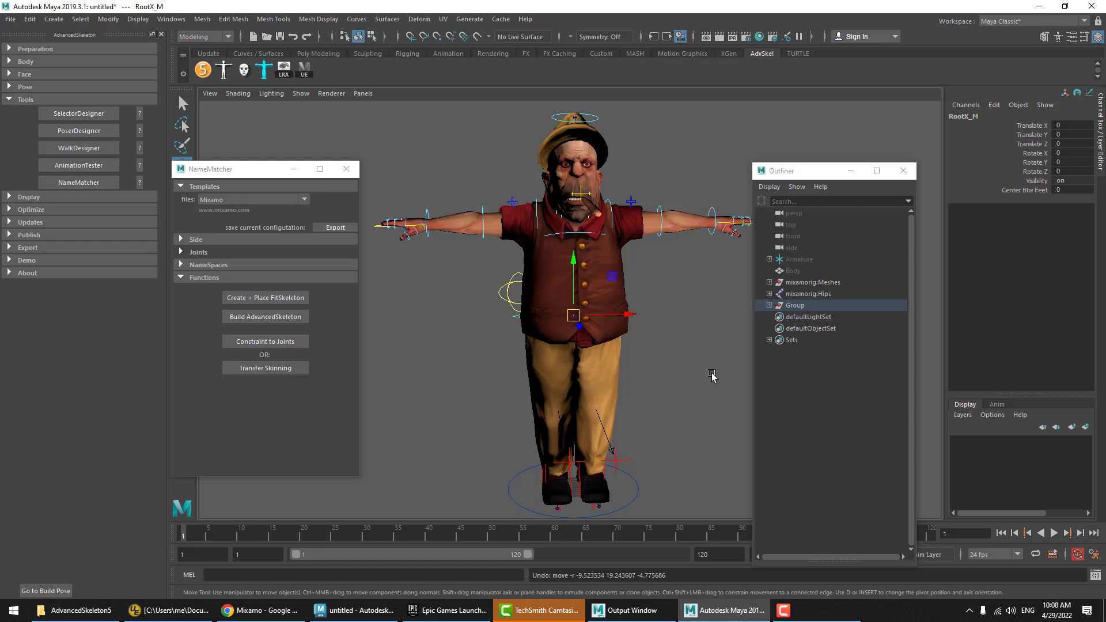
- Constrain the Mixamo skeleton to the rig's joints and test-move RootX_M, undoing each move
click(261, 343)
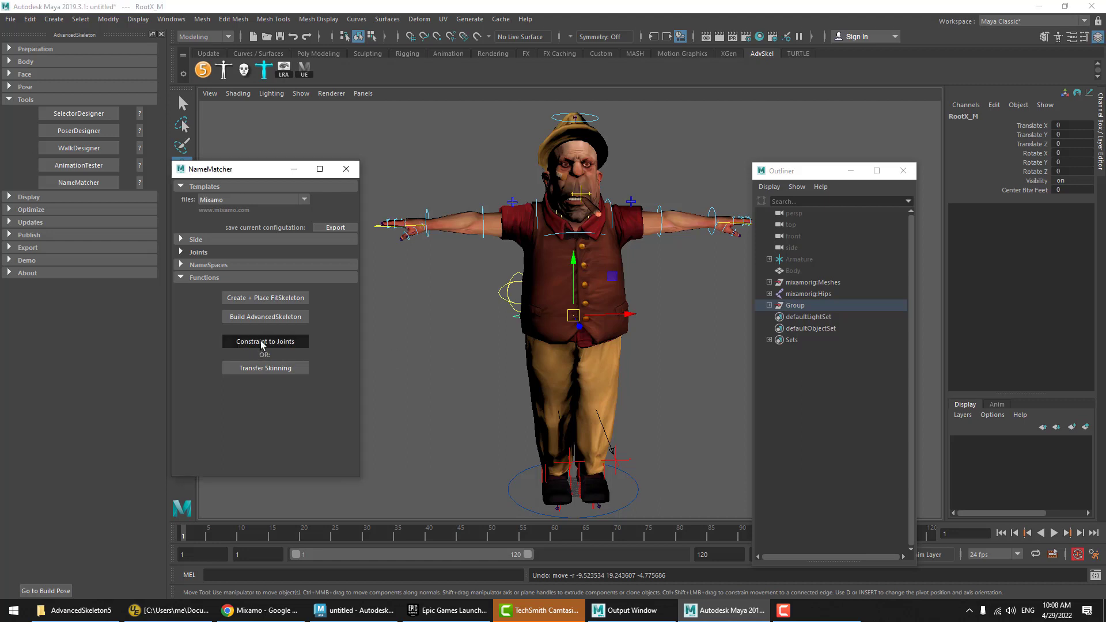
click(638, 318)
middle_drag(639, 318, 644, 367)
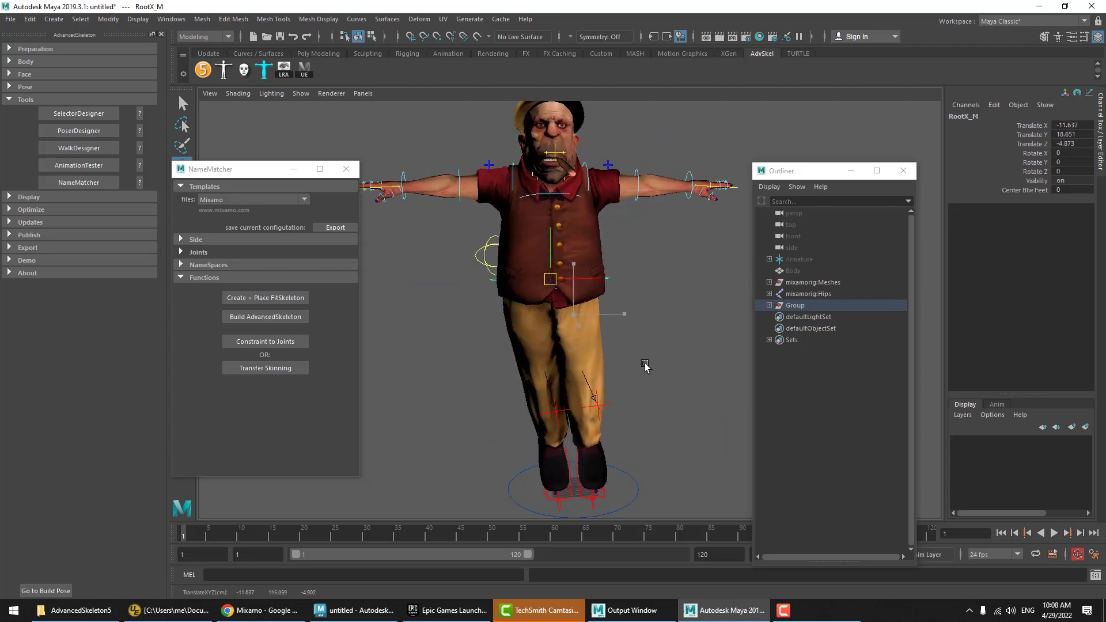
key(ctrl+z)
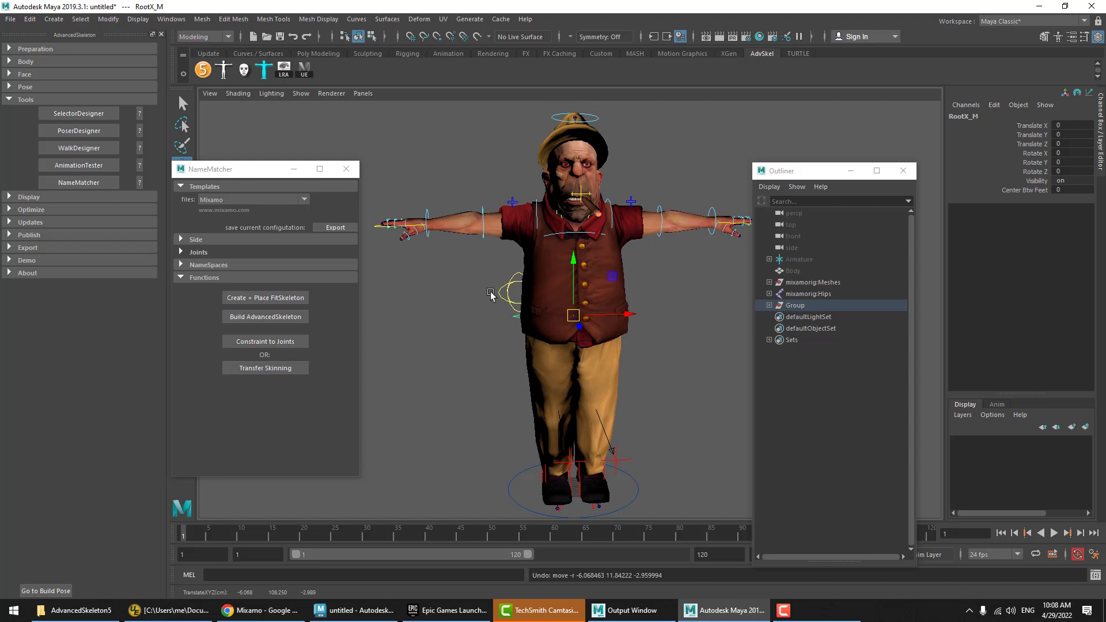
middle_drag(491, 295, 550, 338)
key(ctrl+z)
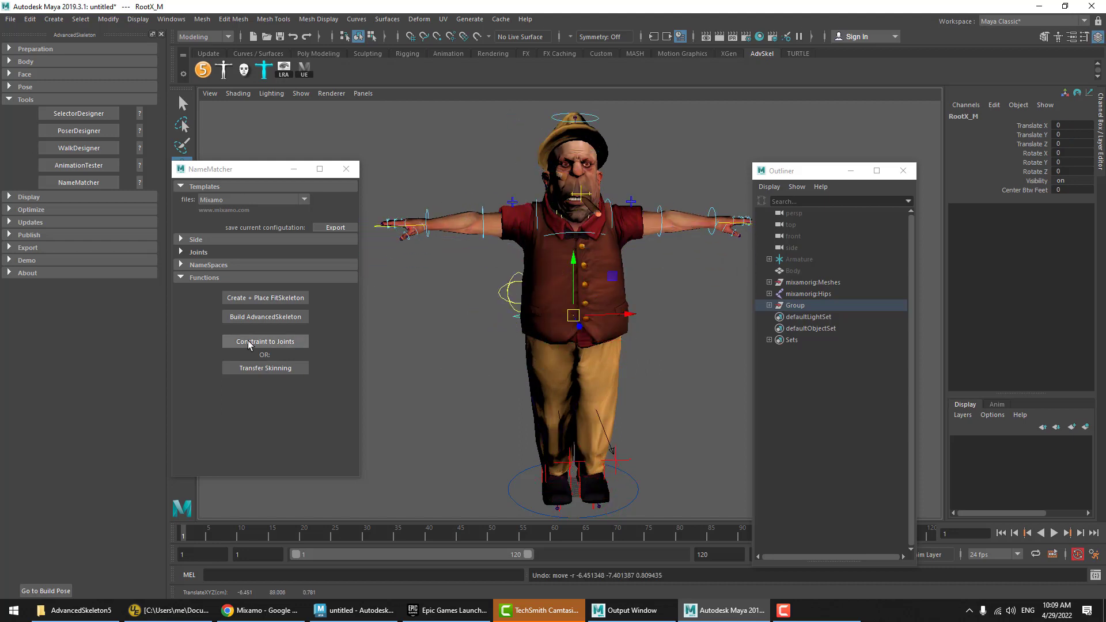
- Transfer the skinning to the rig's deformation joints and switch to the rotate tool
click(243, 370)
click(469, 360)
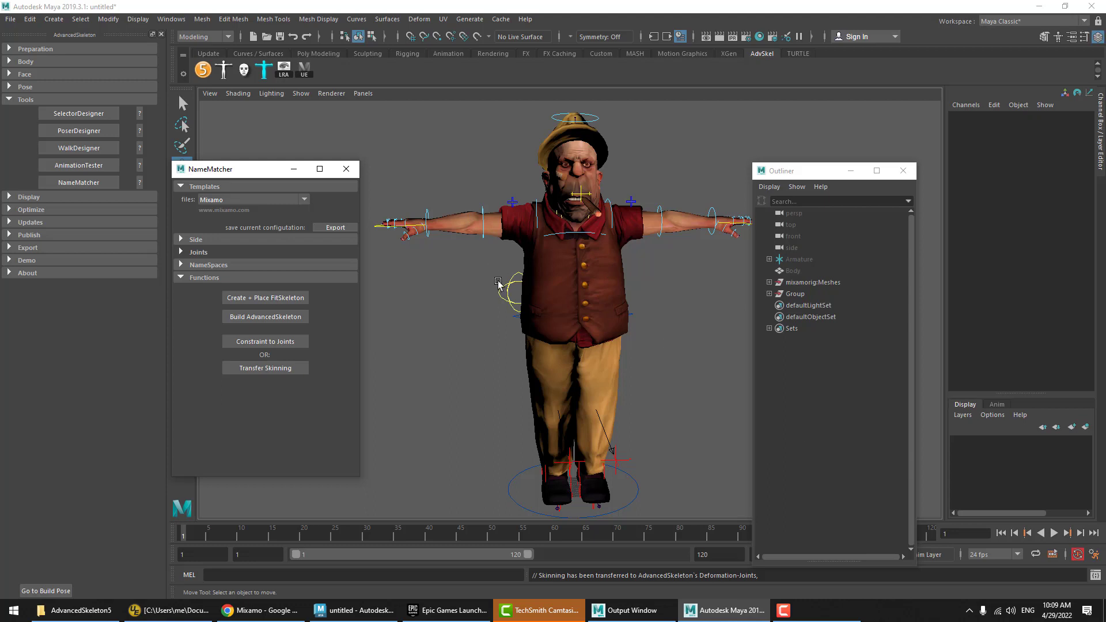
click(670, 304)
key(e)
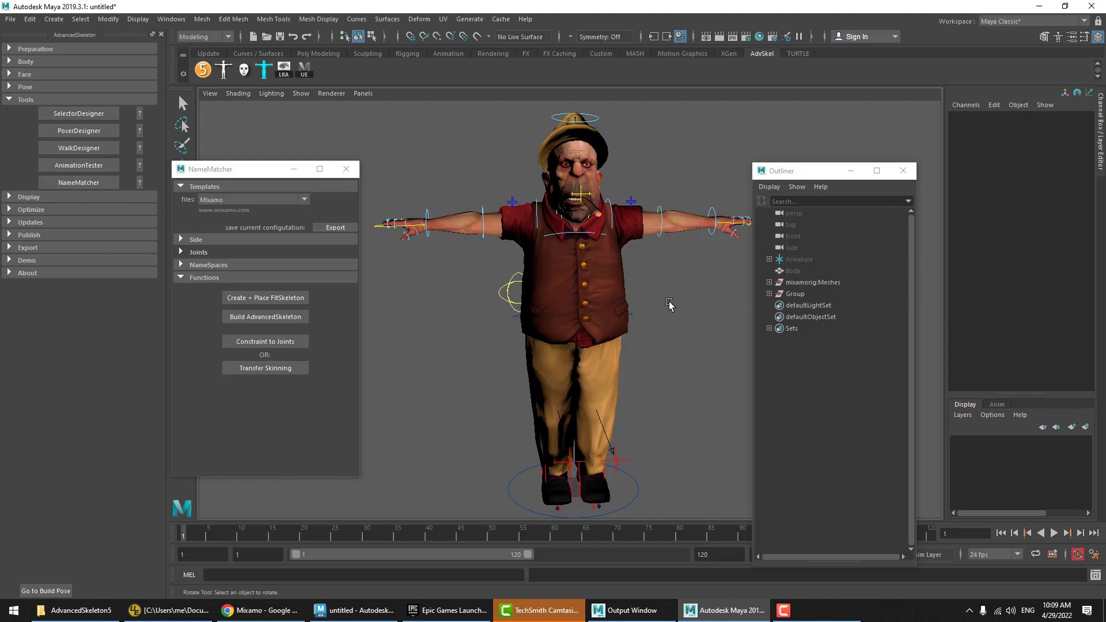
- Close the NameMatcher window and switch back to the move tool
click(353, 169)
click(353, 169)
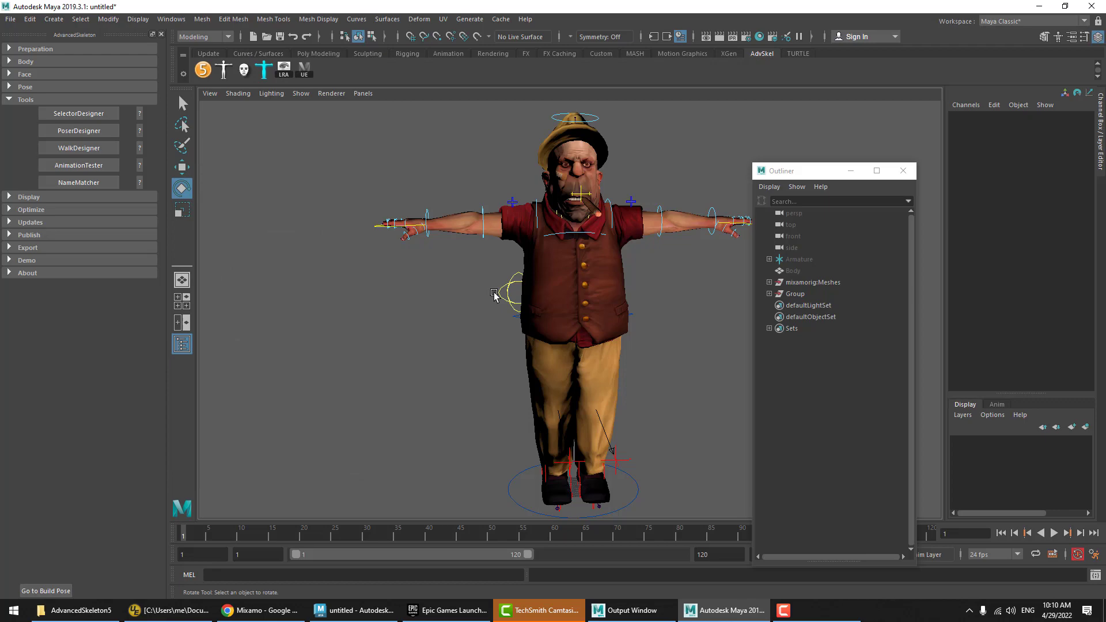
mouse_move(511, 292)
alt+mouse_down()
mouse_move(705, 295)
mouse_move(492, 287)
alt+mouse_up()
key(w)
alt+drag(533, 473, 737, 366)
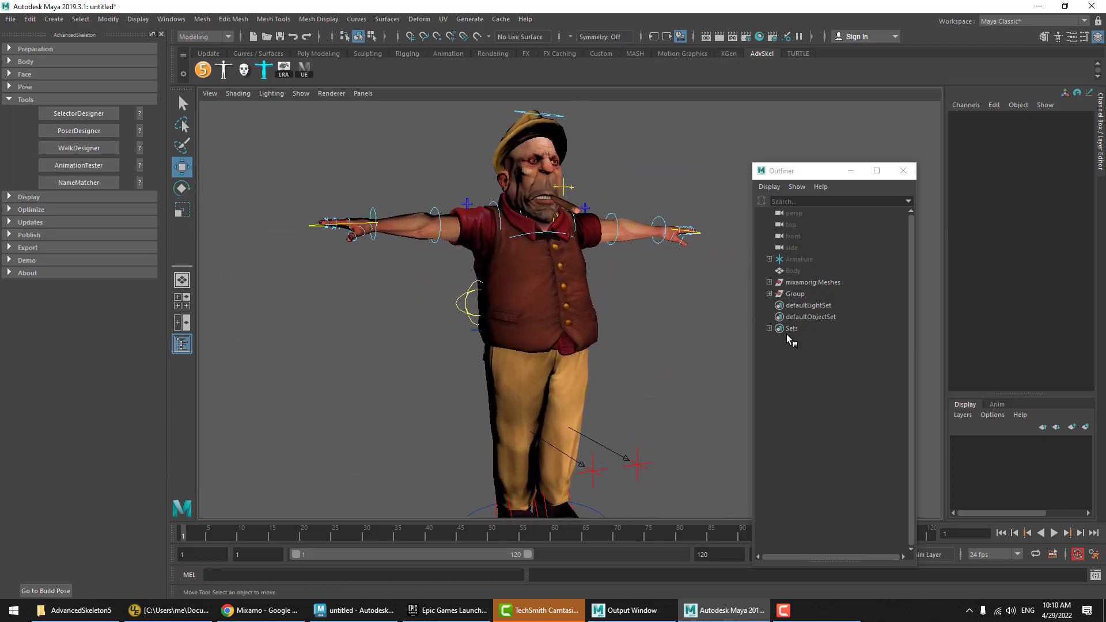
- Select Body and Armature in the Outliner and frame them in the viewport
click(805, 271)
shift+click(798, 260)
key(f)
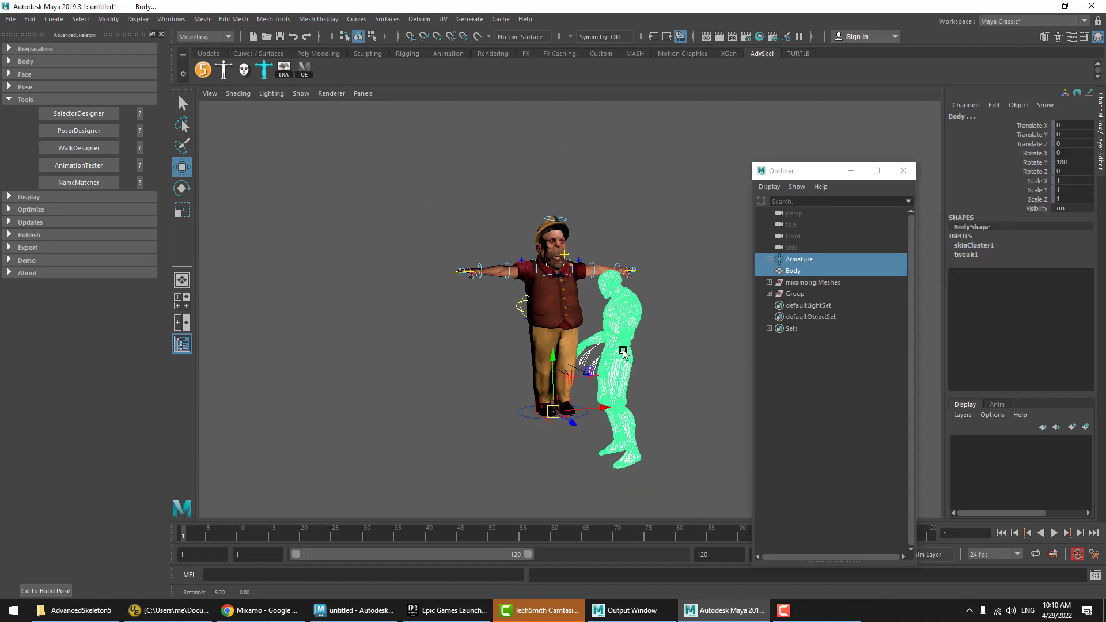
alt+drag(611, 346, 560, 442)
scroll(562, 448, up, 3)
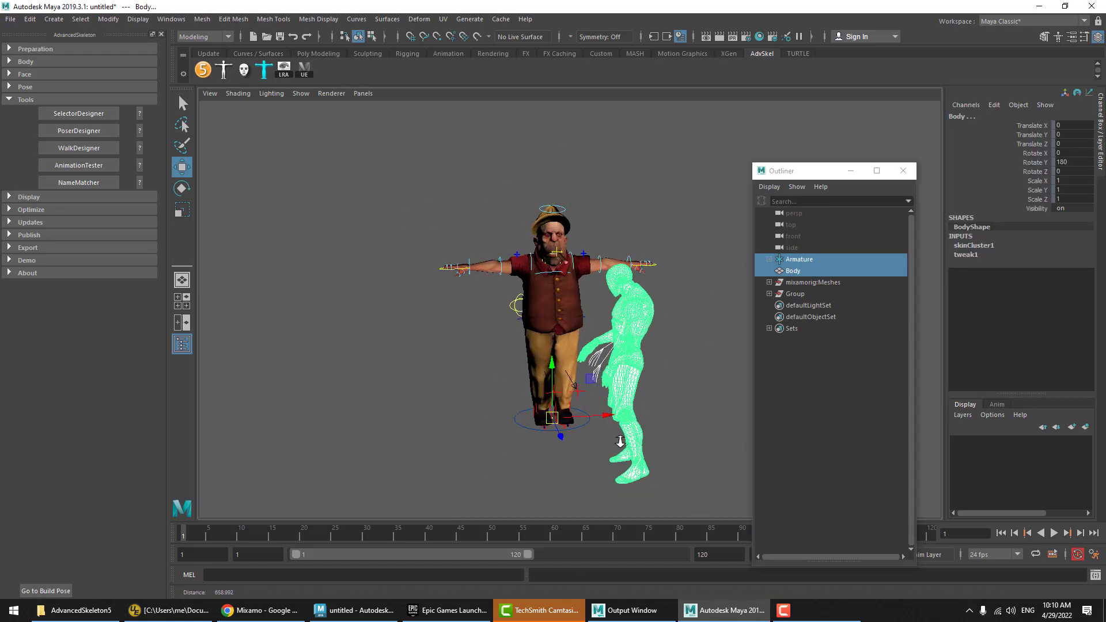
- Open the biped picker and launch MoCapMatcher from its Anim menu
click(46, 100)
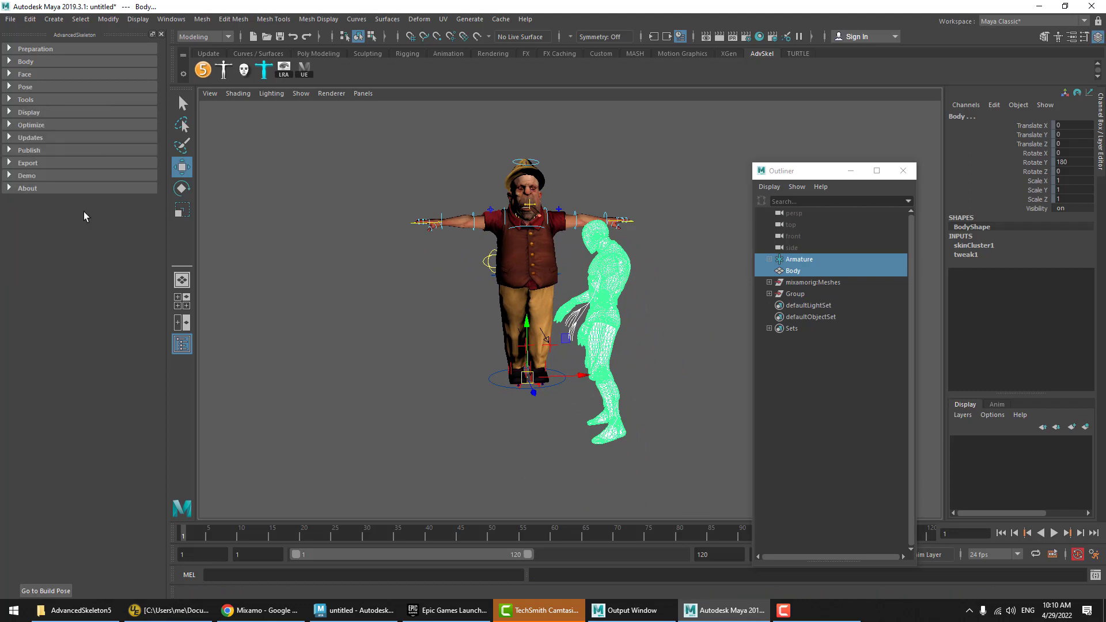
click(224, 74)
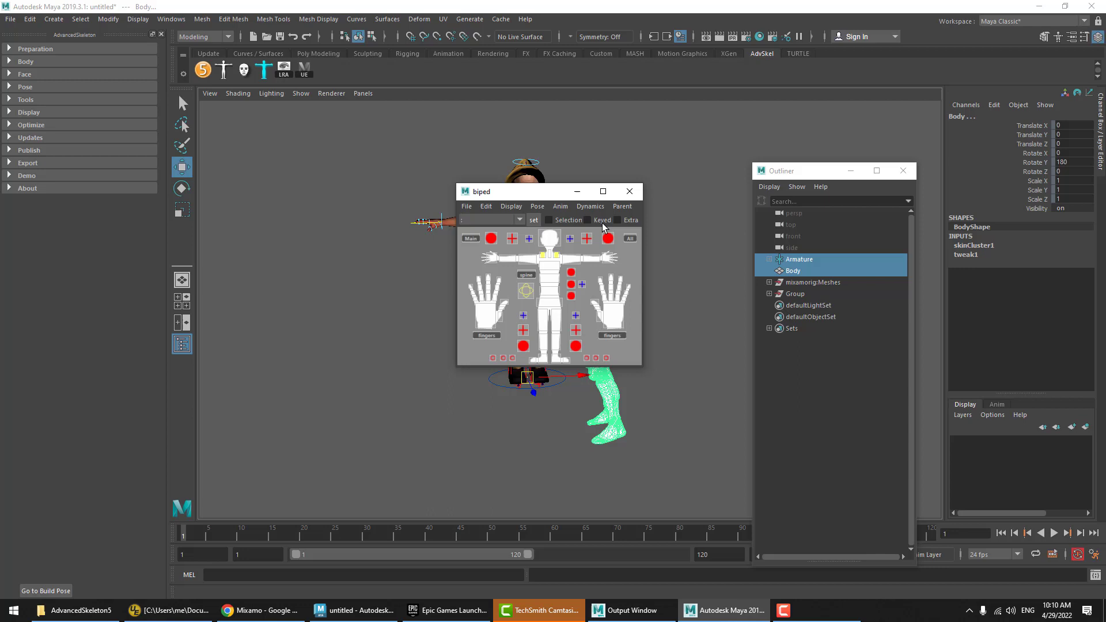
drag(555, 200, 355, 190)
click(360, 196)
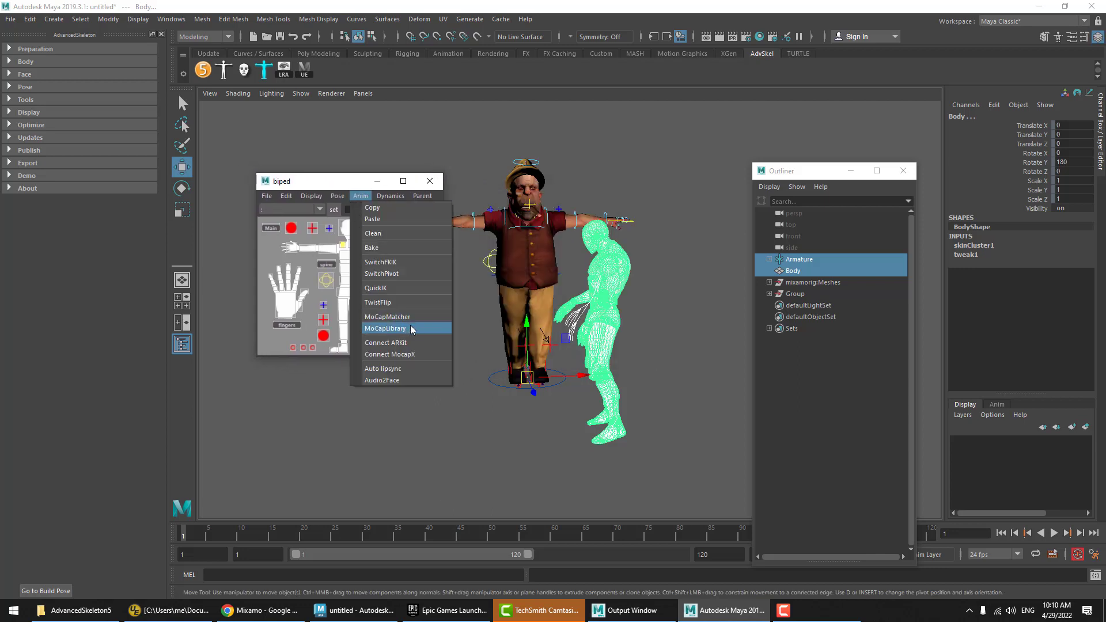
click(409, 316)
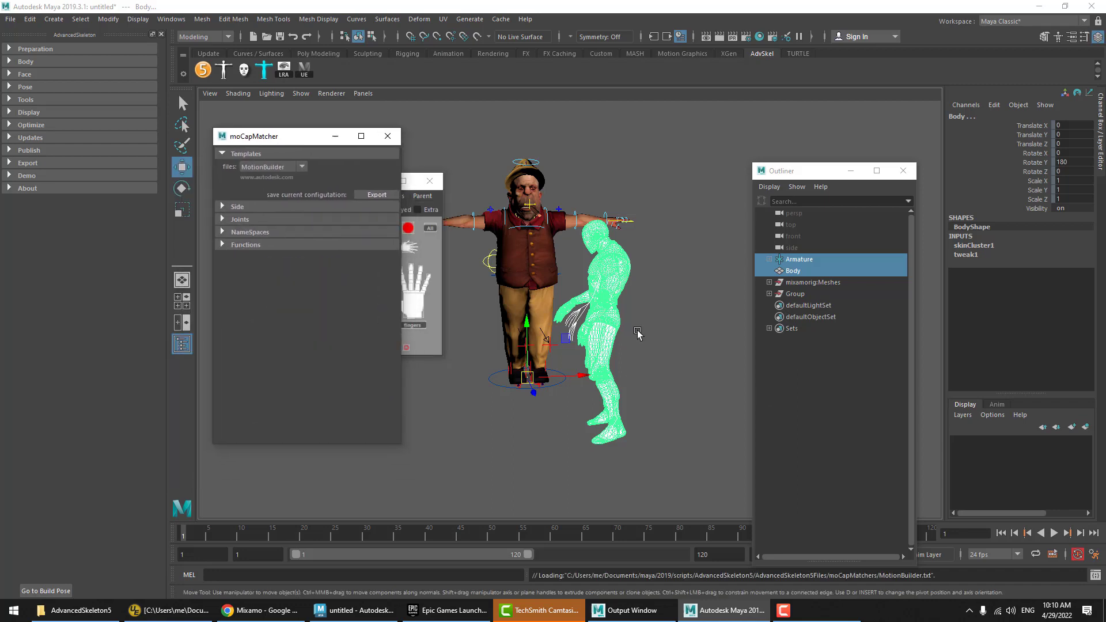
- Try the DeepMotion, Mixamo and Rokoko templates, then settle on Plask in moCapMatcher
click(301, 170)
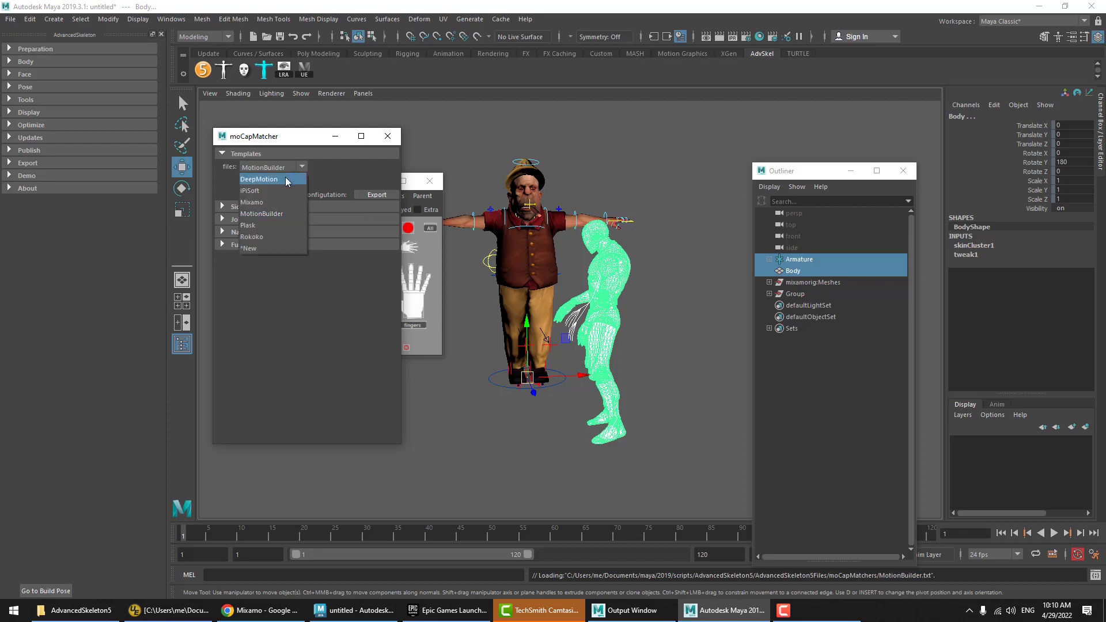
click(286, 178)
click(285, 168)
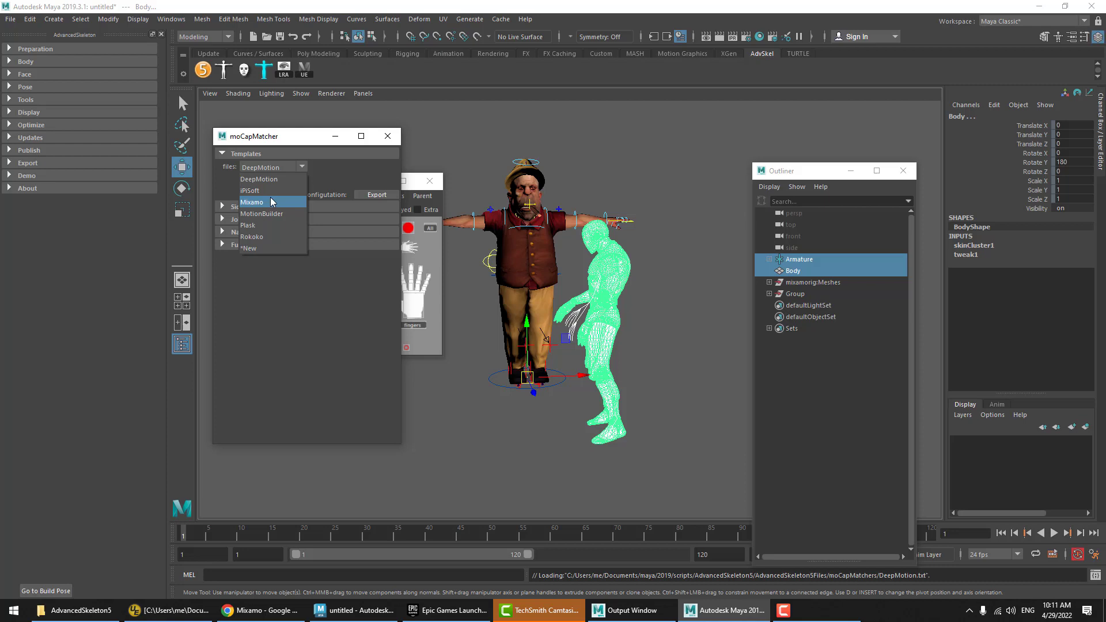
click(270, 202)
click(274, 169)
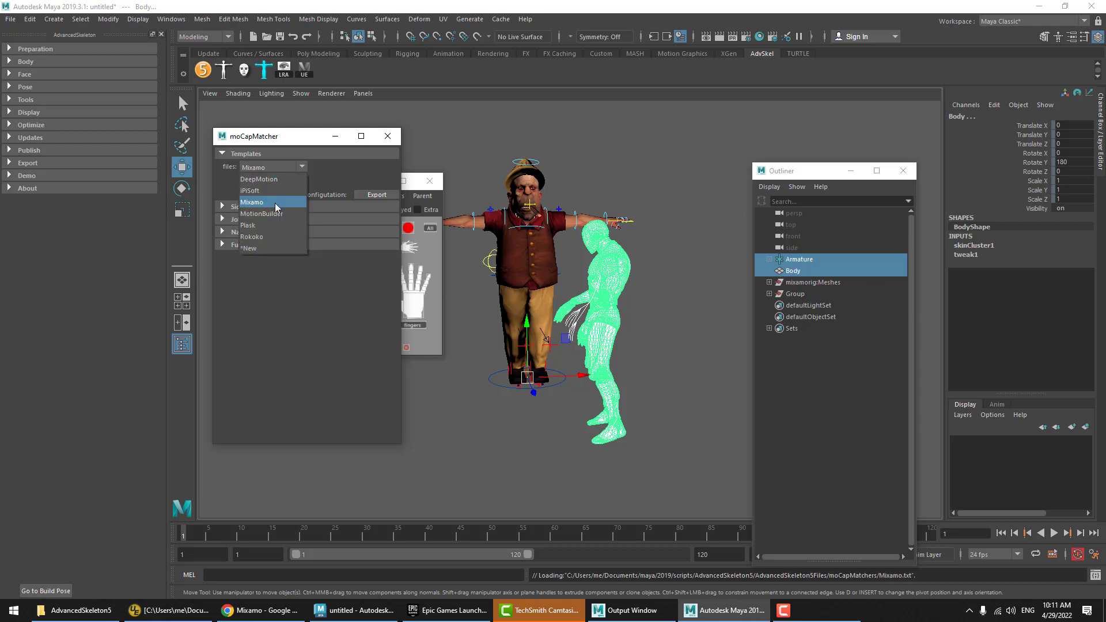
click(270, 236)
click(276, 169)
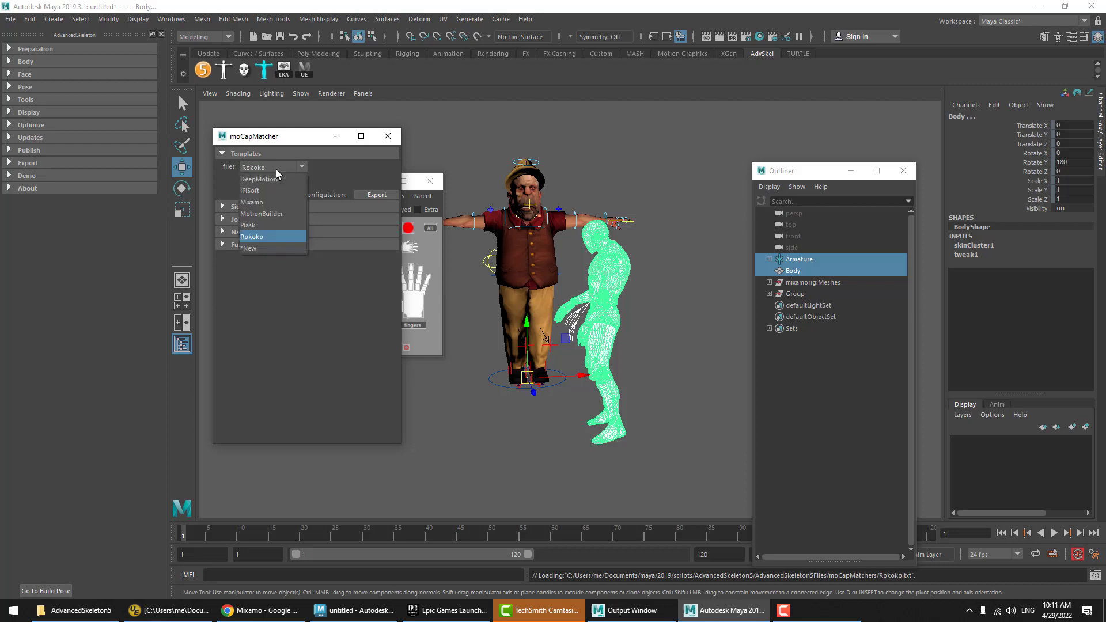
click(261, 226)
- Select the mocap skeleton's spine1 and hips joints and scan the MoCap-skeleton
click(244, 245)
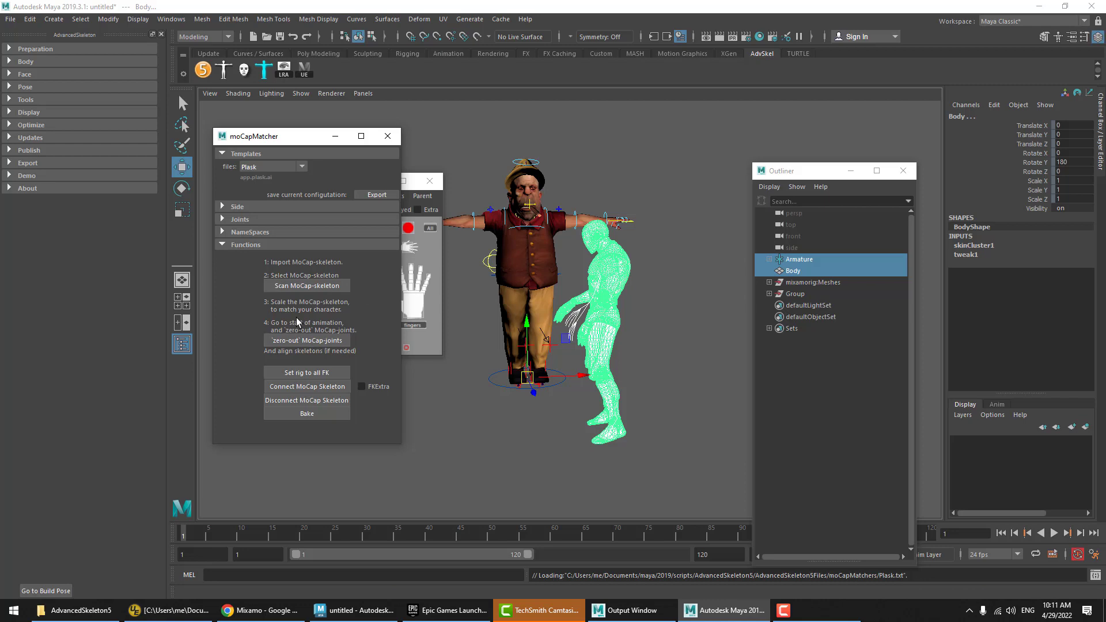
click(628, 282)
click(629, 285)
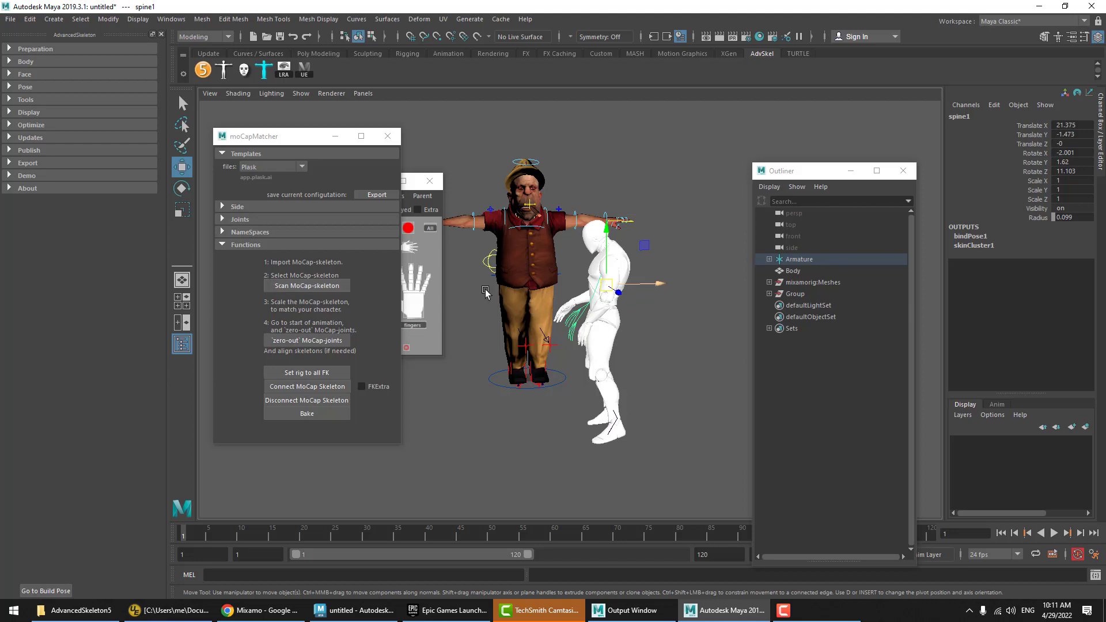
click(619, 311)
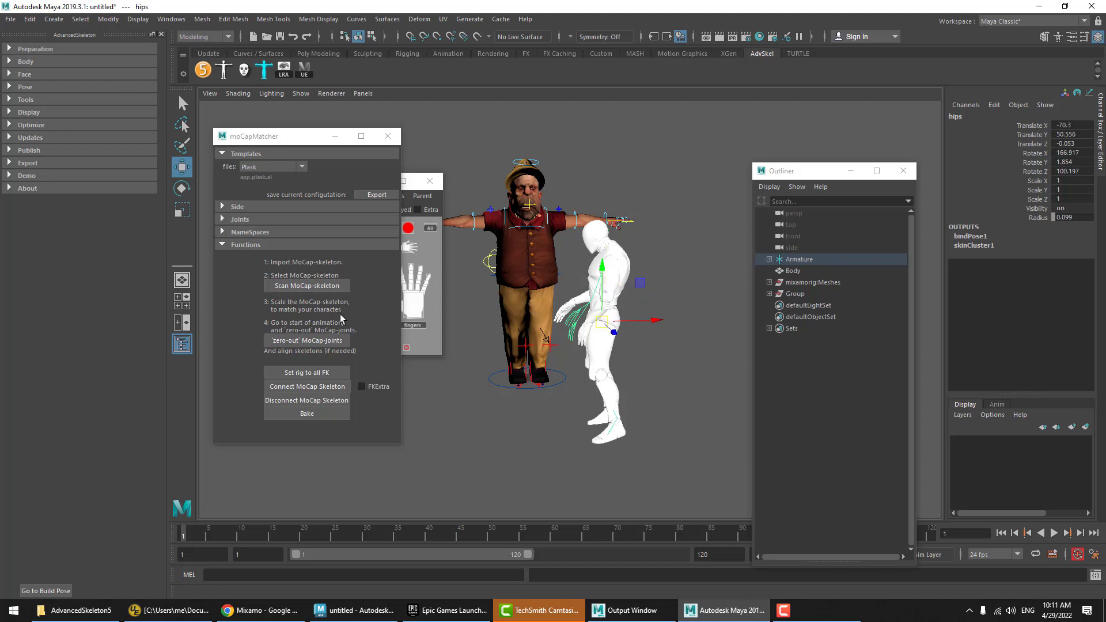
click(303, 286)
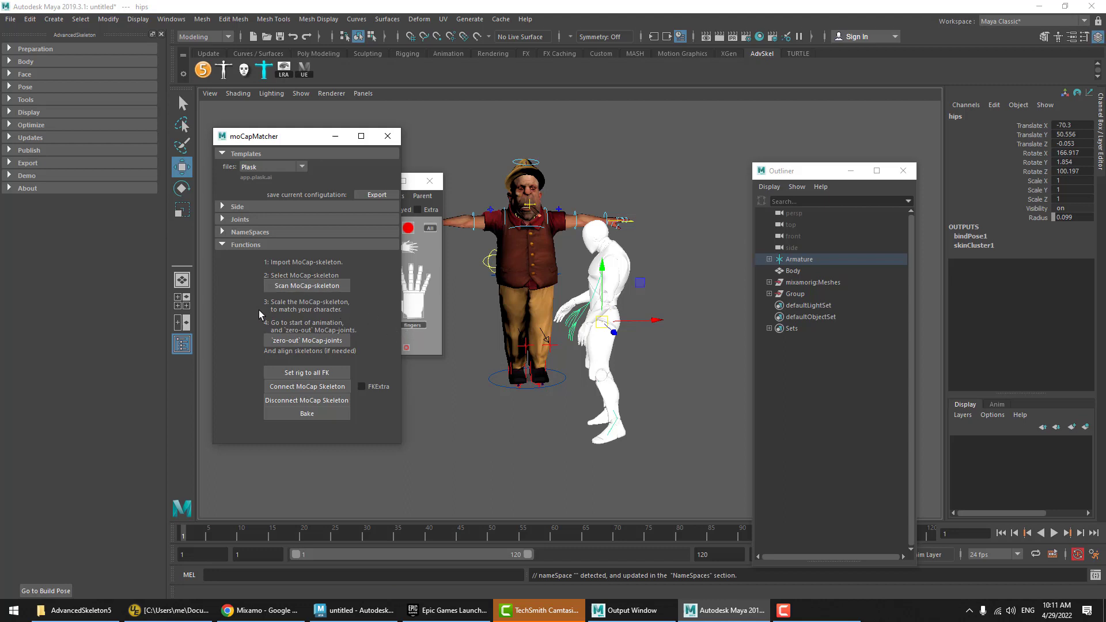
- Select the mocap Armature and frame it in the single perspective view
click(810, 263)
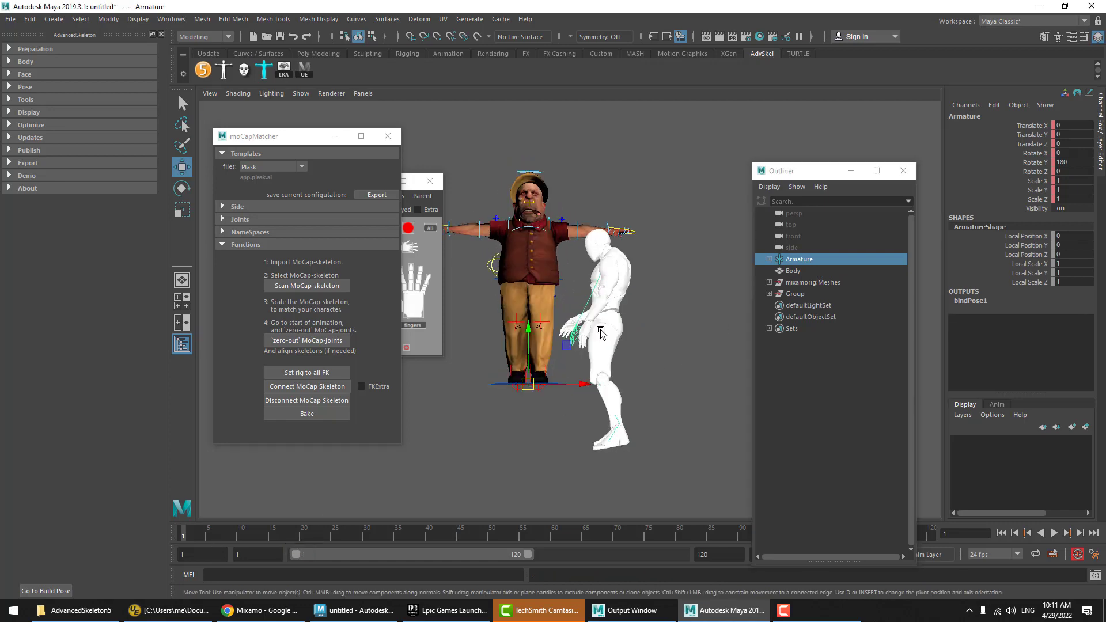
key(space)
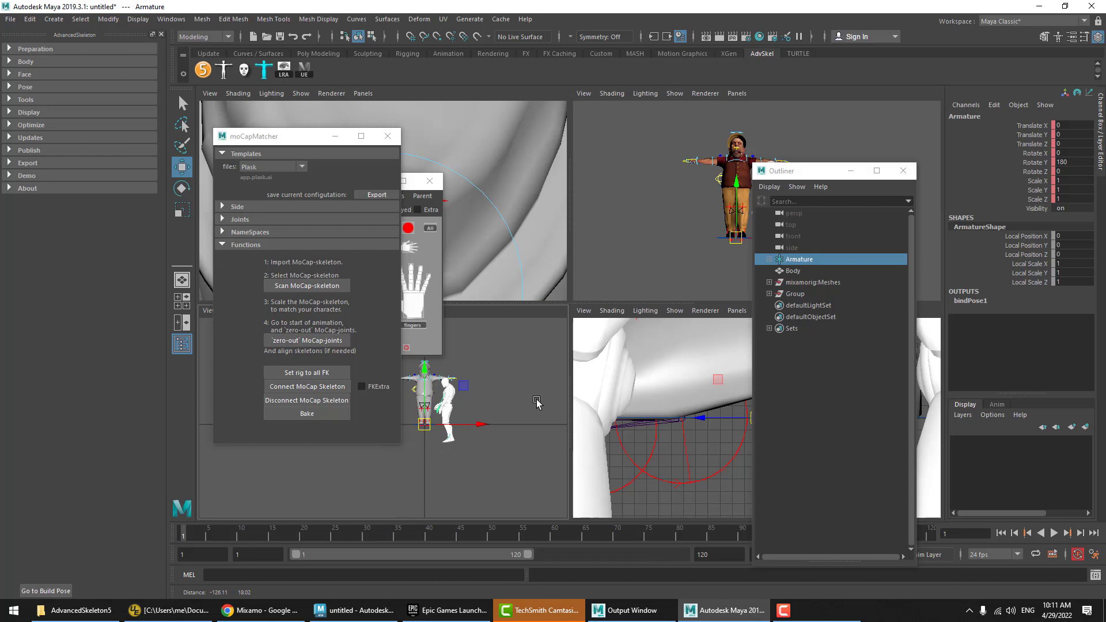
key(space)
key(space)
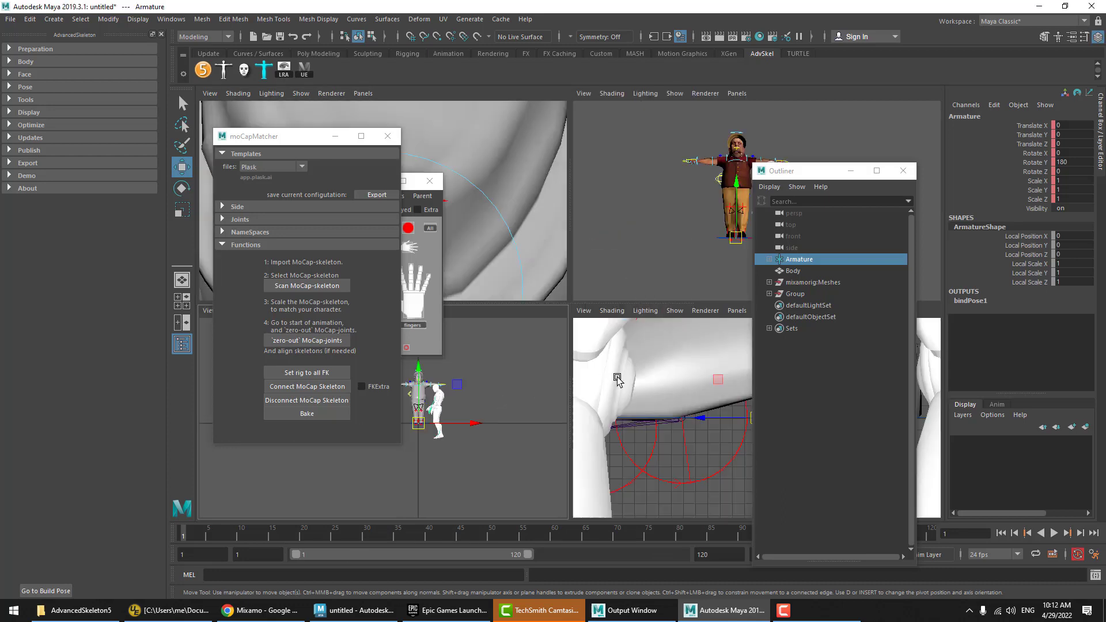
key(space)
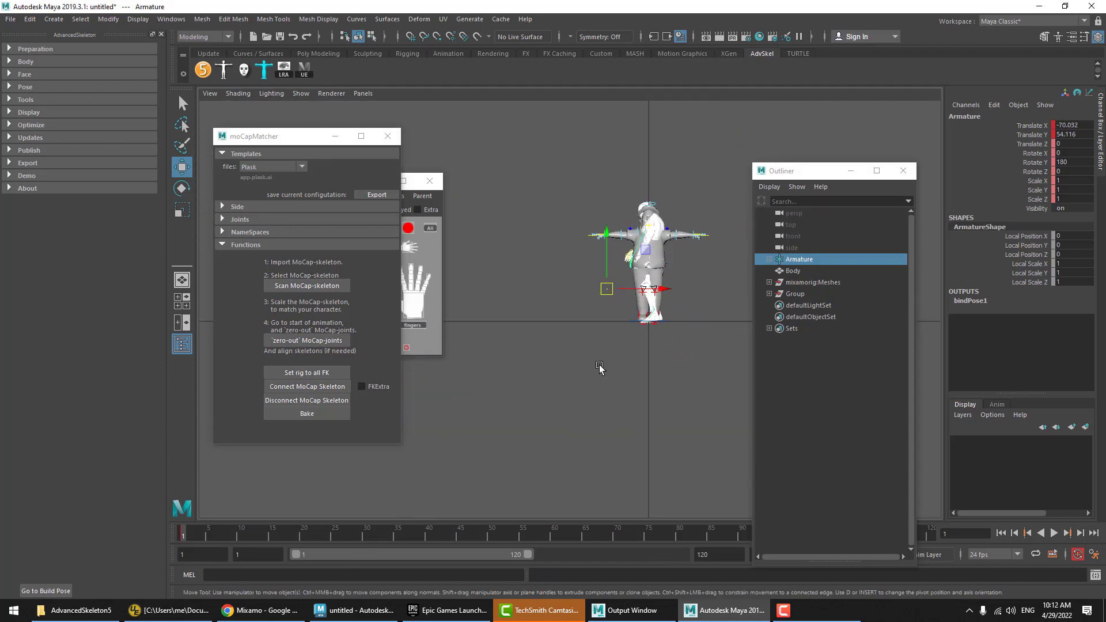
key(f)
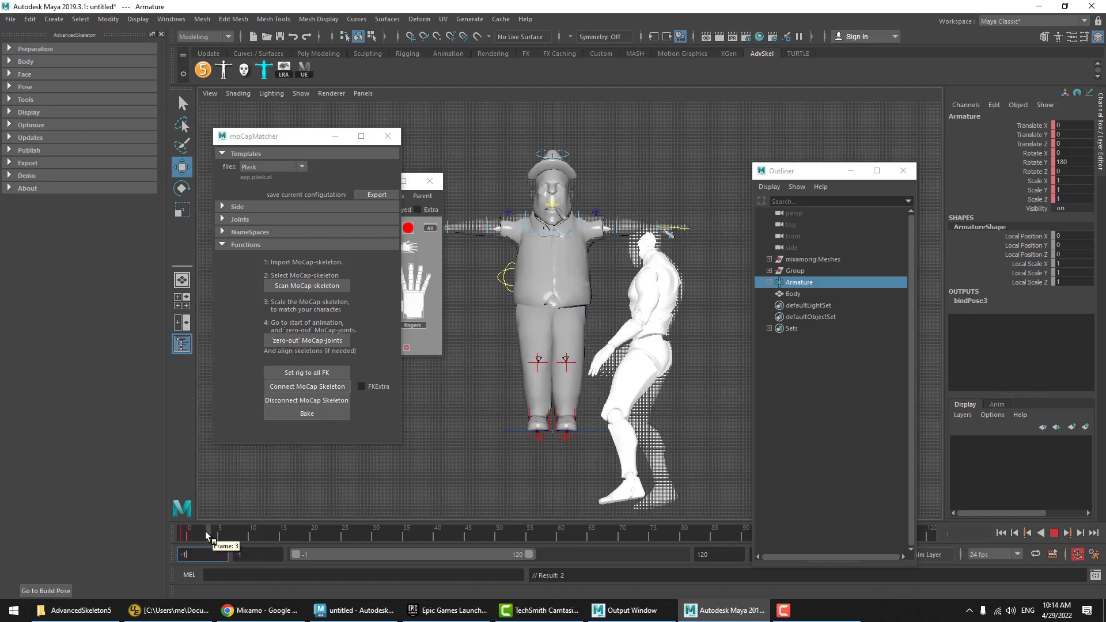
- At frame -1, zero out the mocap joints, then preview playback and return to frame 1
drag(205, 531, 180, 537)
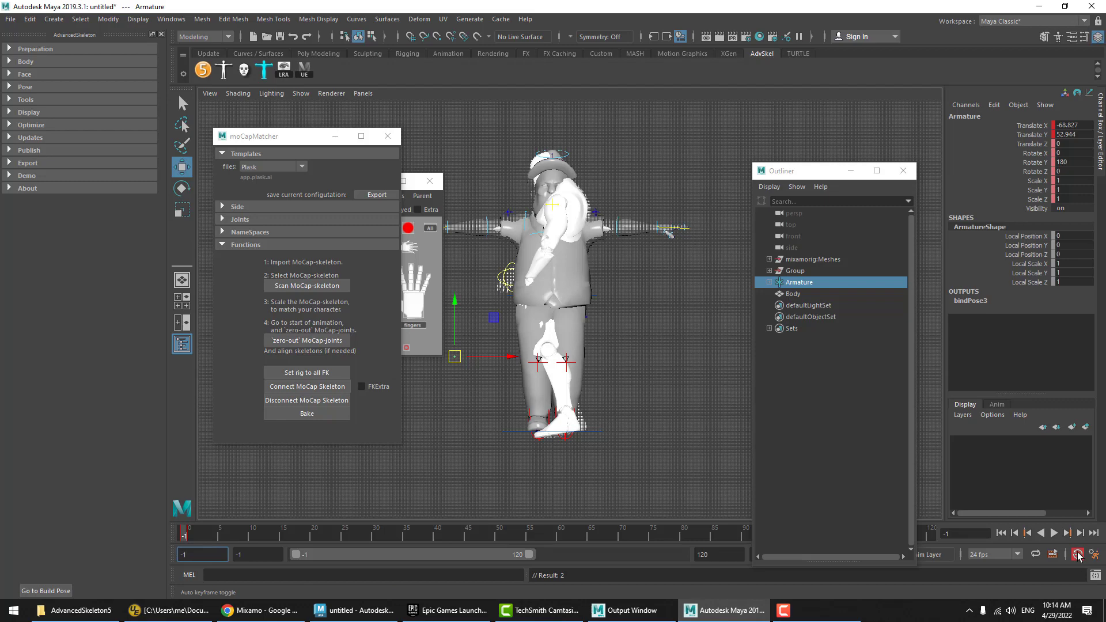
click(289, 344)
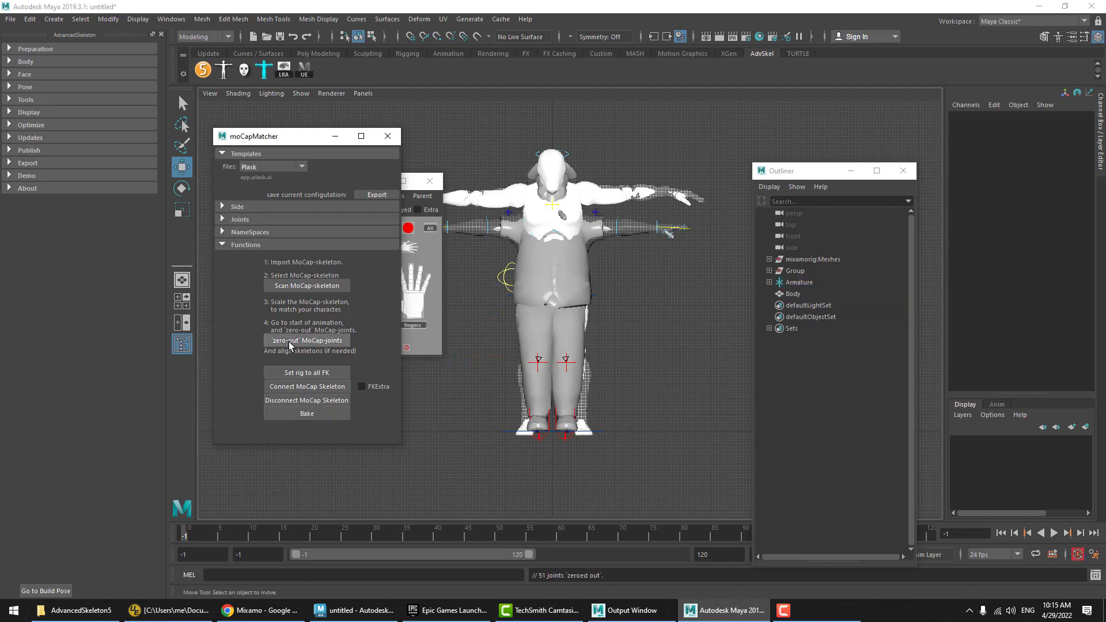
key(alt+v)
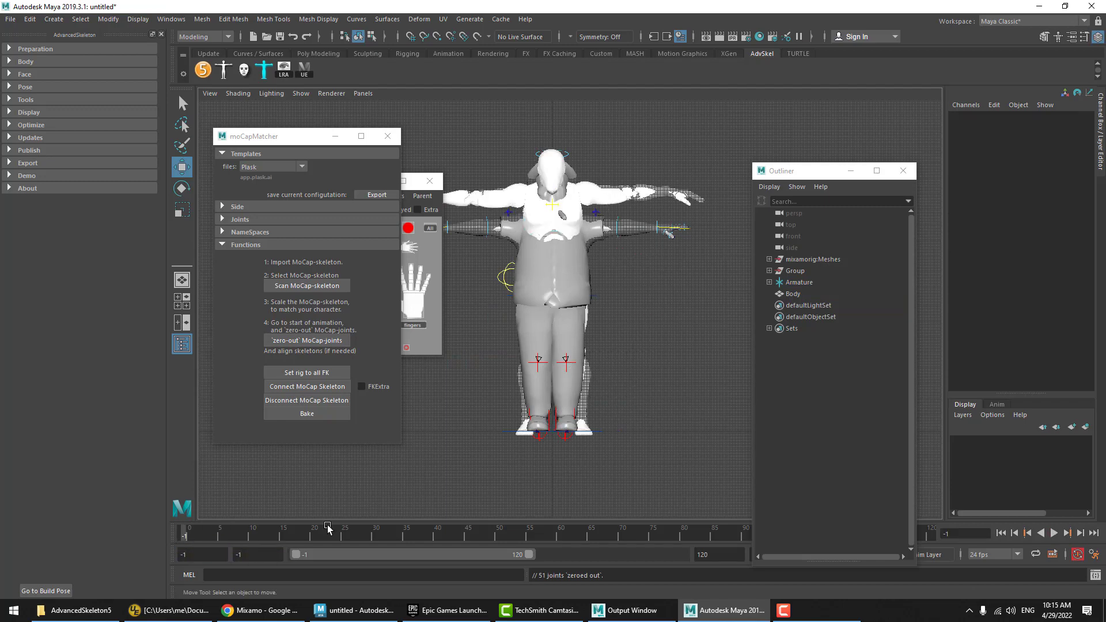
click(199, 542)
key(alt+v)
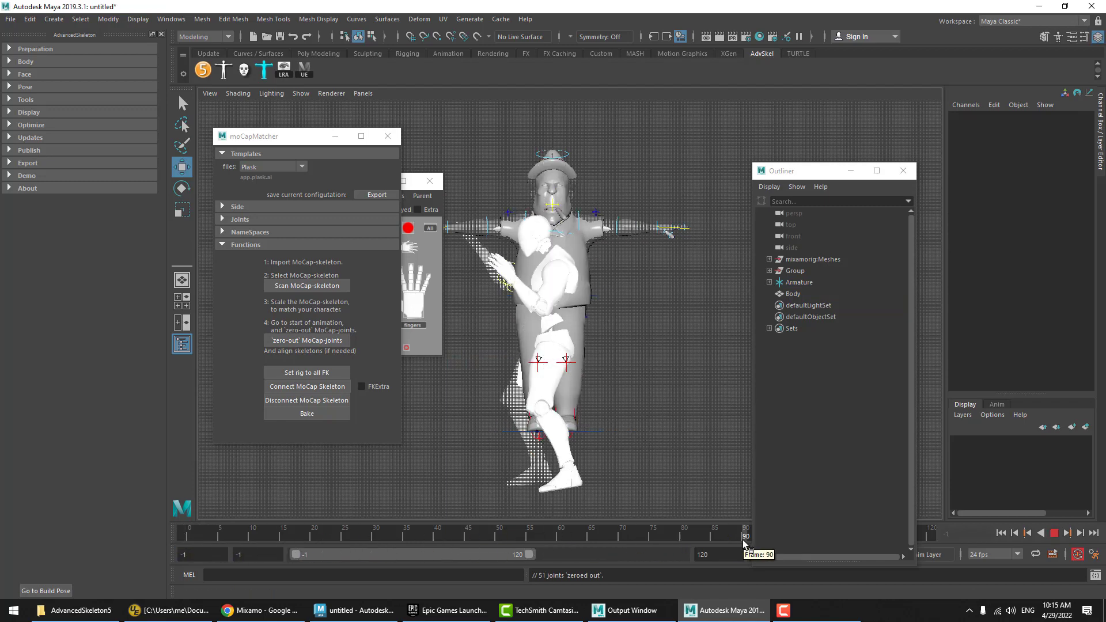
drag(464, 537, 184, 540)
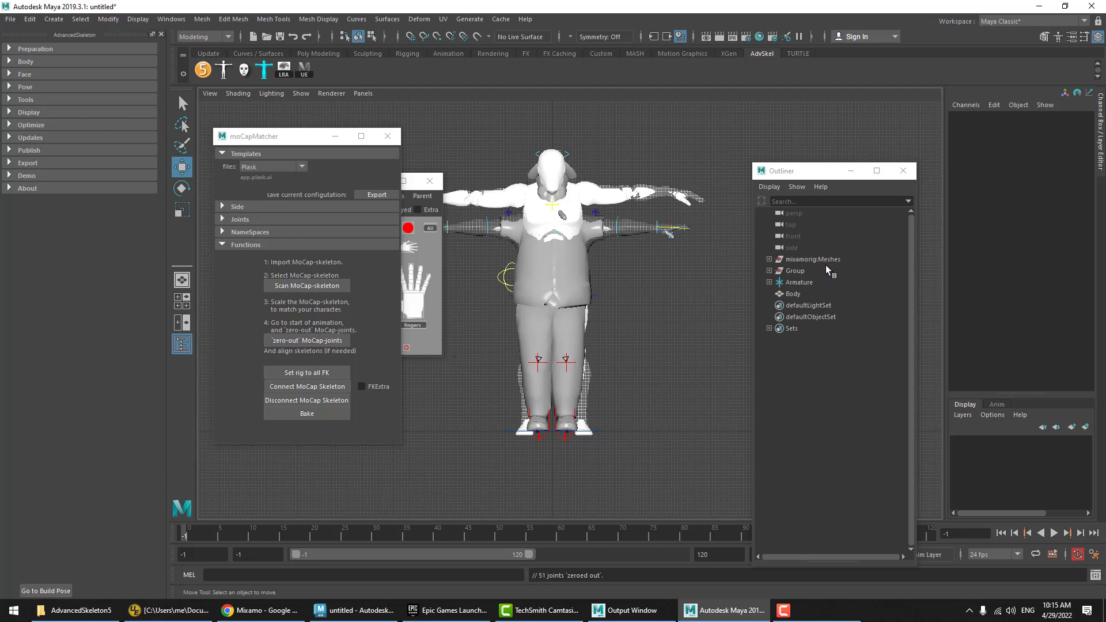
- Scale the mocap Armature to 0.907, move it onto the Boss, and view textured
click(814, 282)
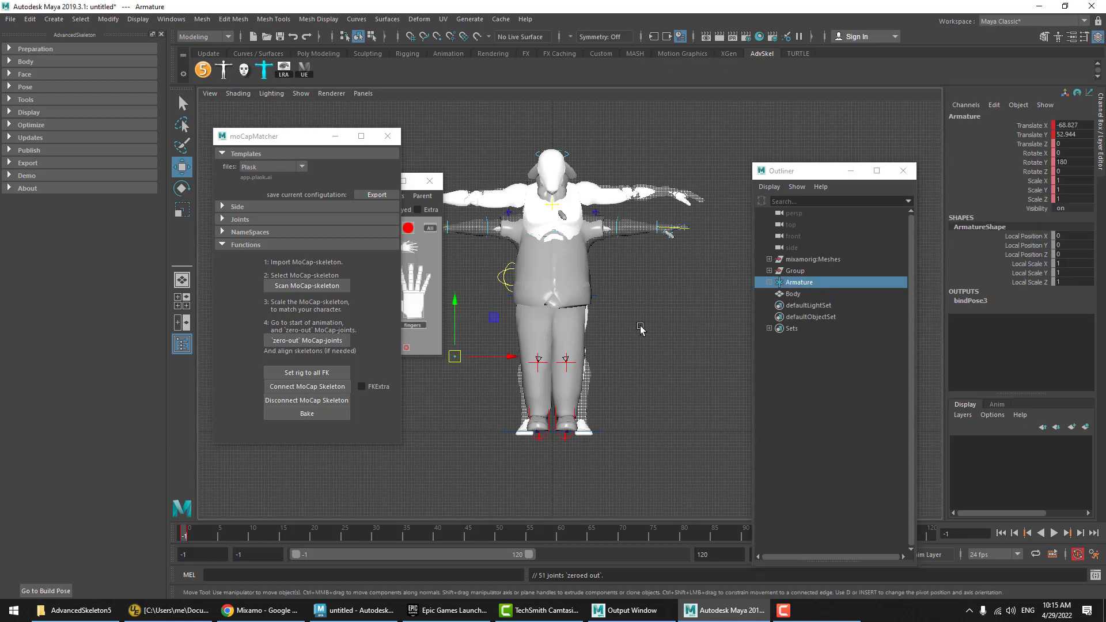
key(r)
middle_drag(655, 323, 626, 328)
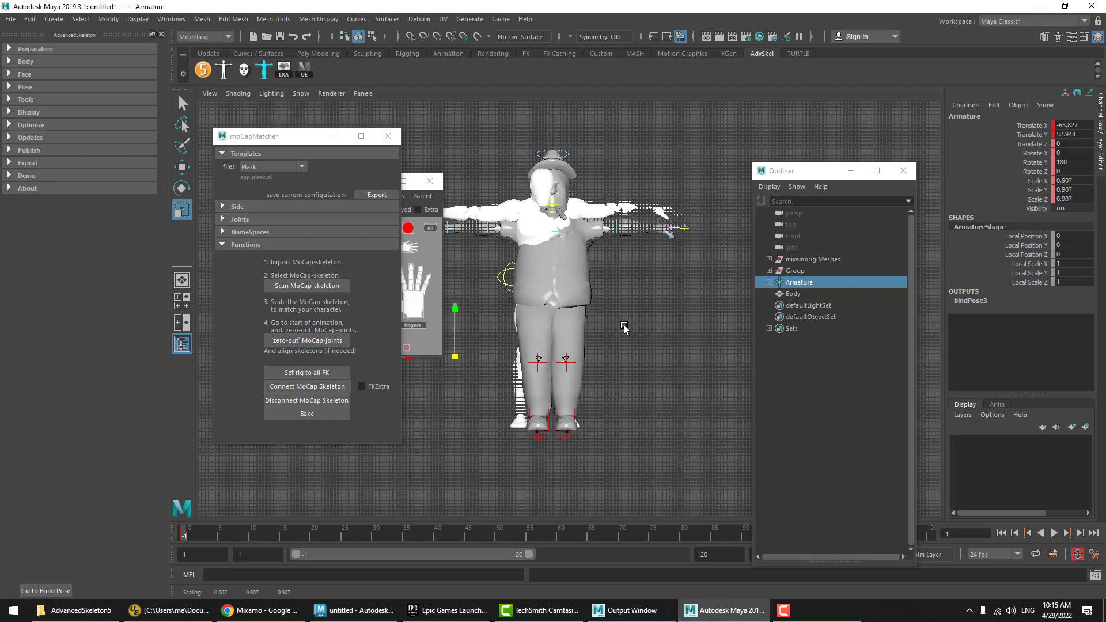
key(w)
middle_drag(463, 389, 473, 393)
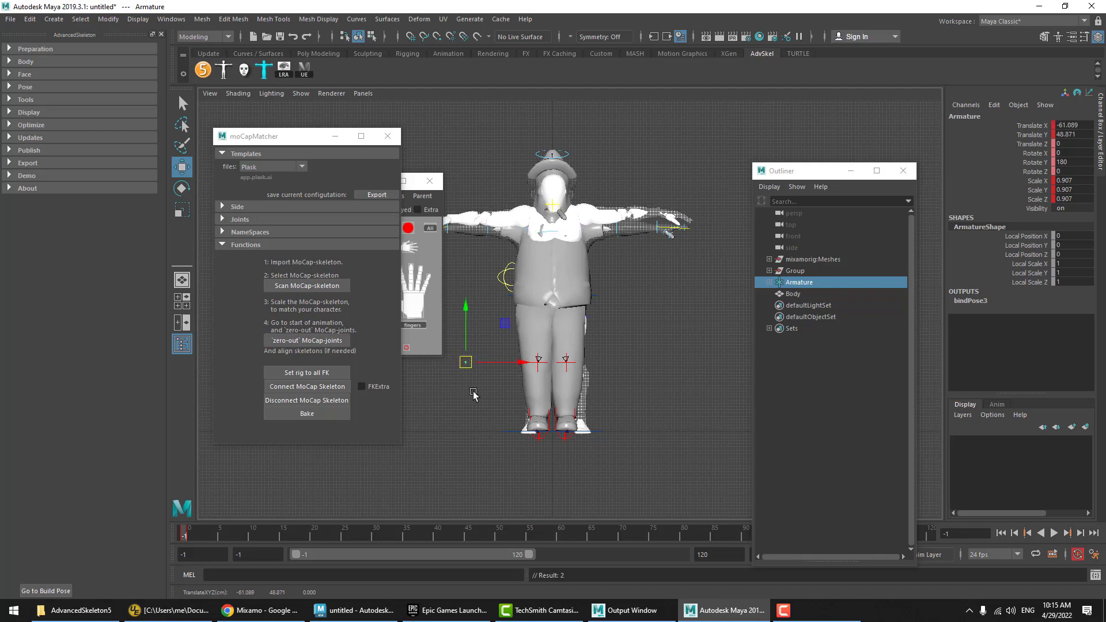
key(6)
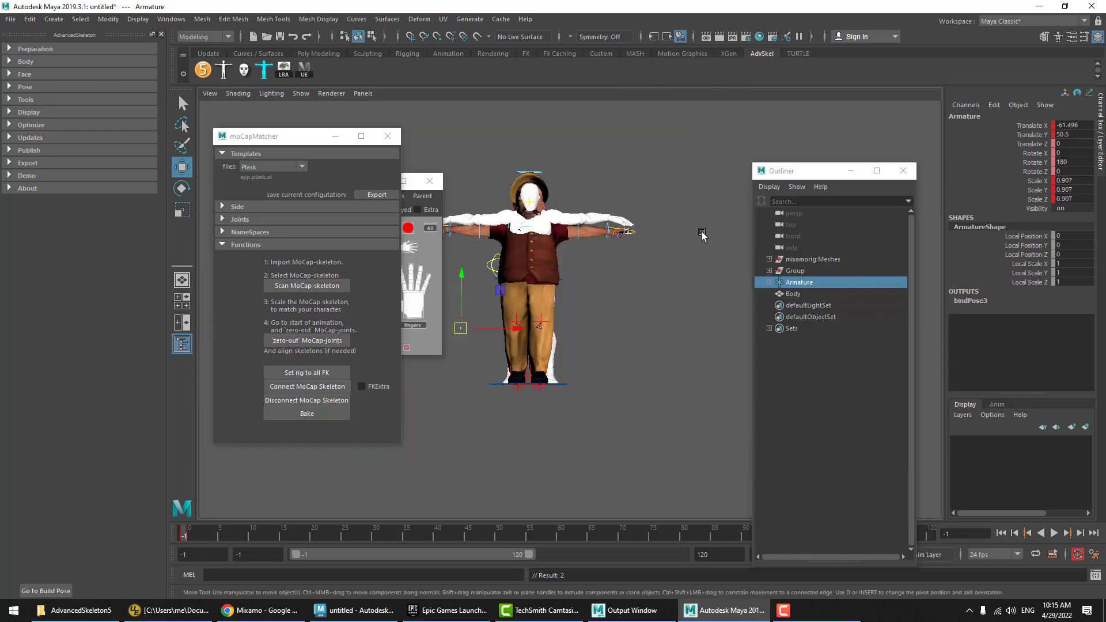
mouse_move(704, 238)
alt+mouse_down()
mouse_move(593, 271)
mouse_move(492, 281)
mouse_move(699, 291)
mouse_move(613, 352)
mouse_move(519, 339)
alt+mouse_up()
- Set the rig to all FK and connect it to the mocap skeleton
click(458, 331)
click(300, 375)
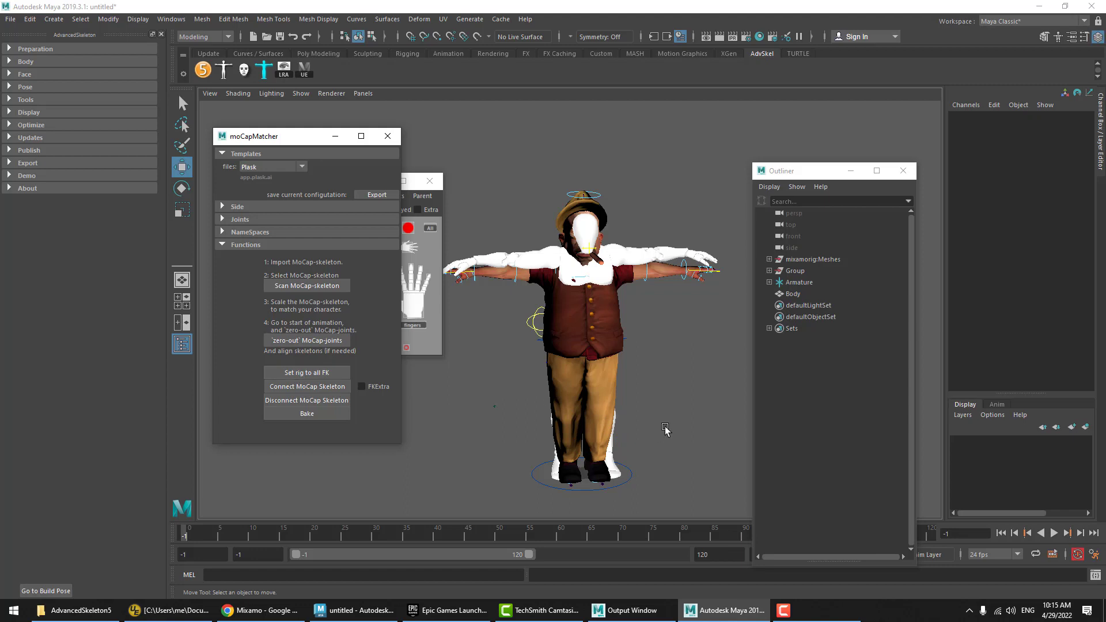
click(298, 387)
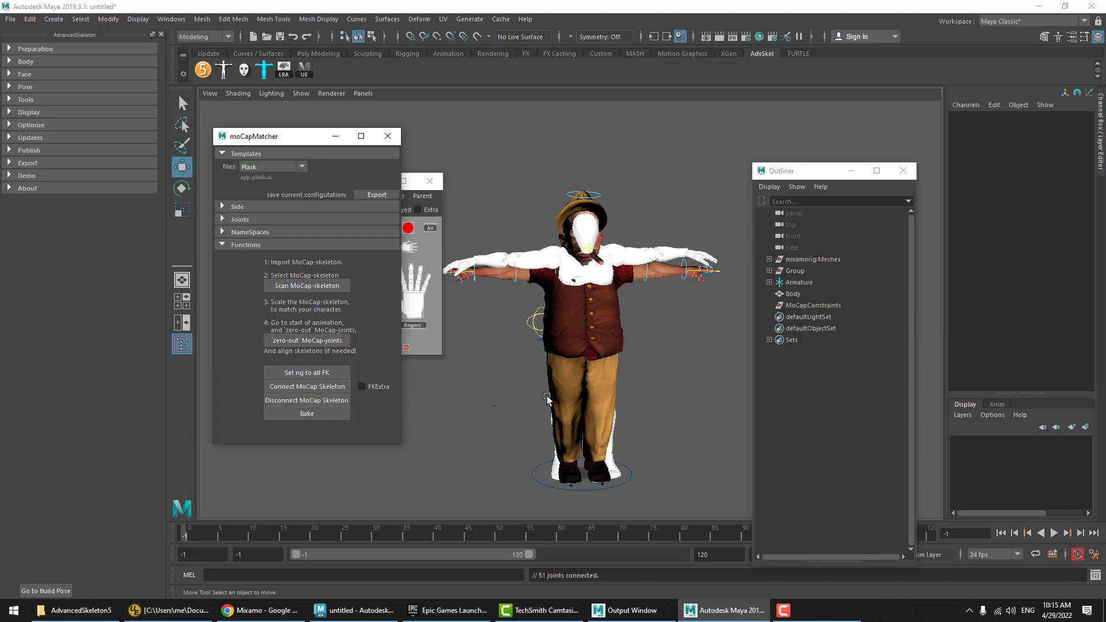
drag(190, 534, 342, 553)
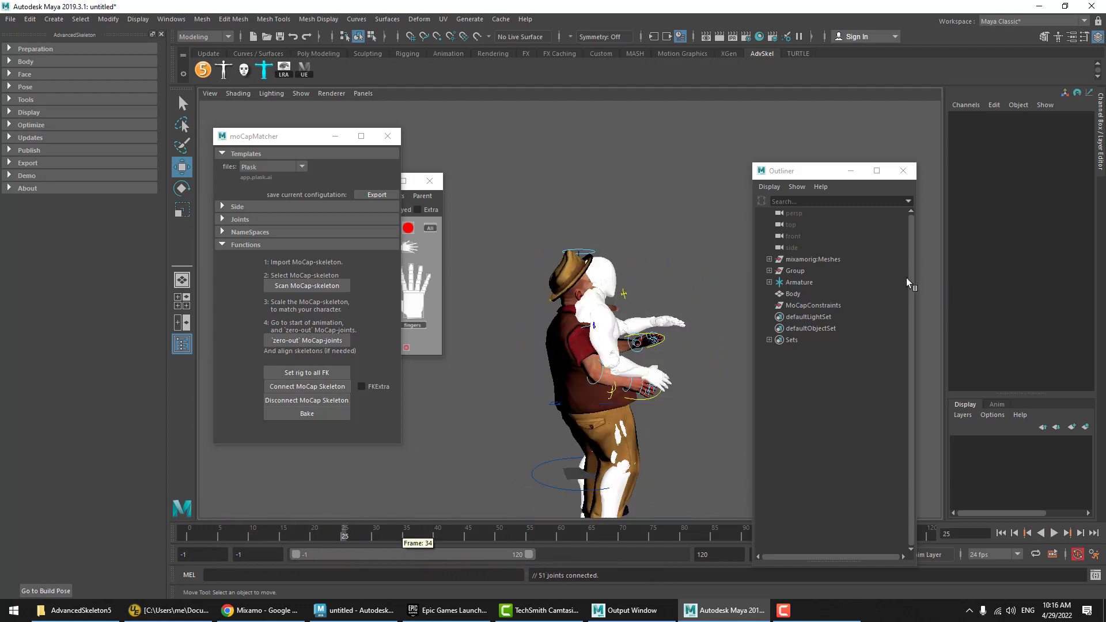
- Hide the mocap Body and MoCapConstraints and play the dance
drag(810, 302, 808, 293)
key(ctrl+h)
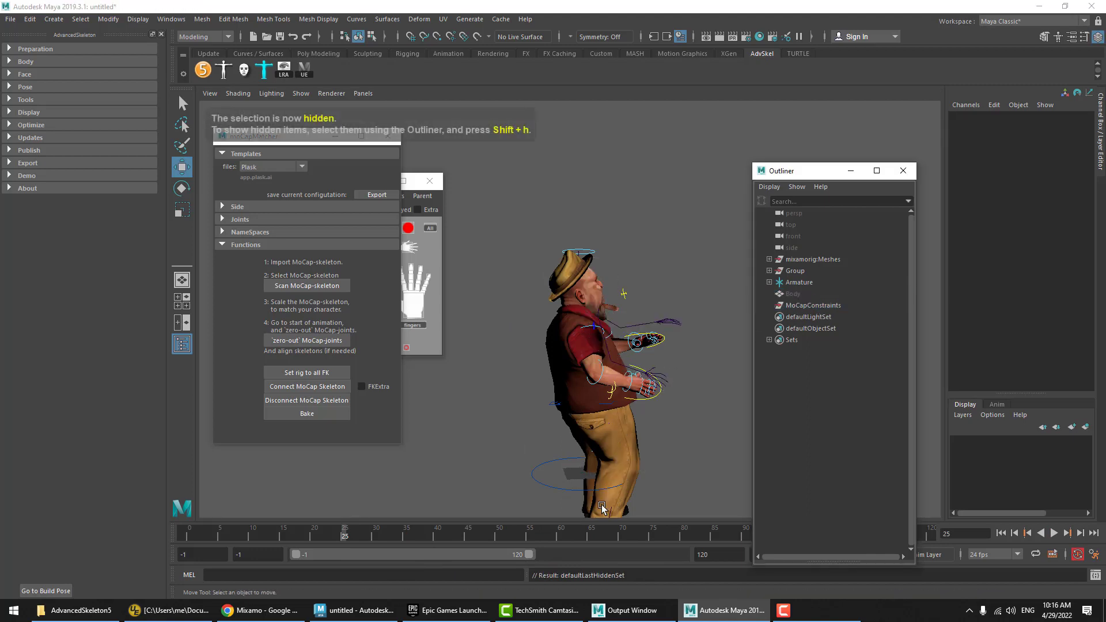
click(1053, 532)
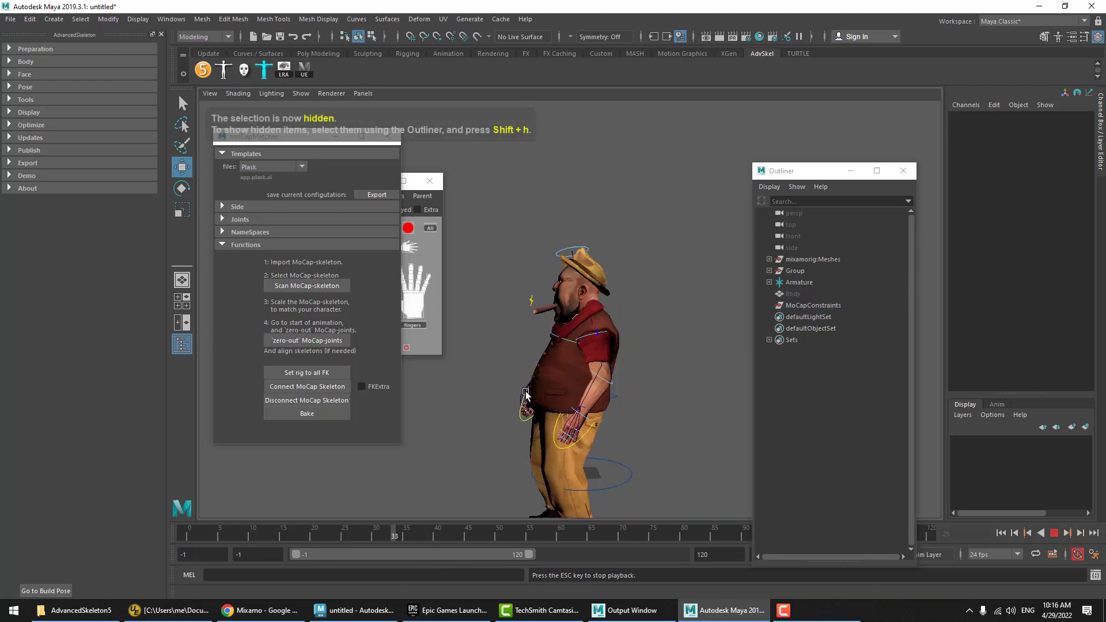
alt+drag(548, 407, 794, 387)
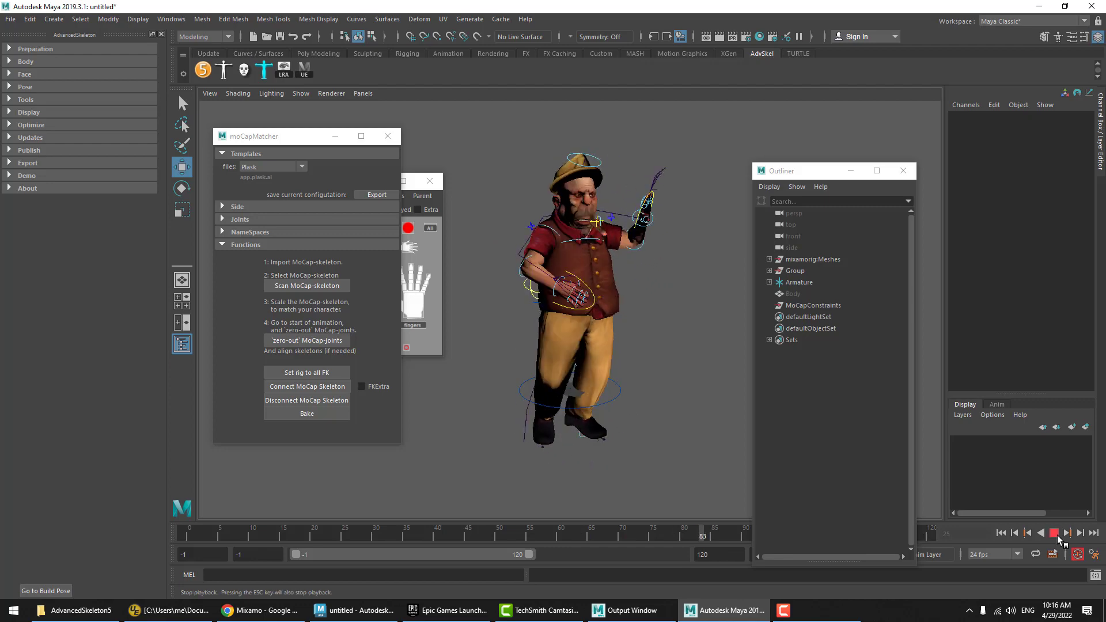
- Replay the mocap-driven Boss dance, scrubbing back to frame 71 and then about frame 48
click(721, 534)
drag(668, 536, 628, 537)
key(space)
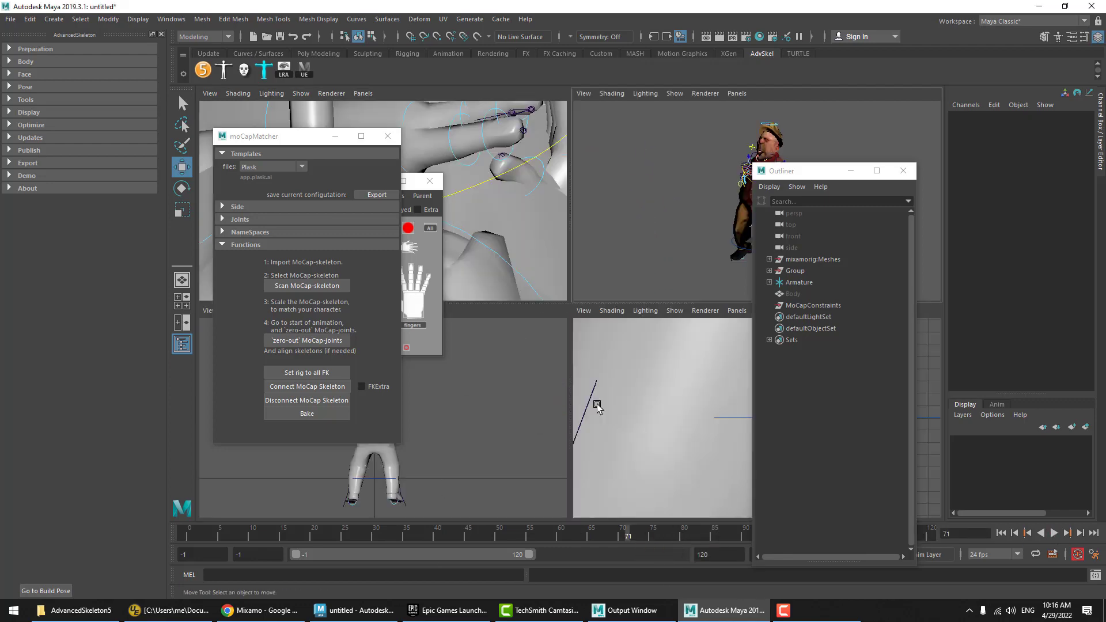
key(alt+v)
key(space)
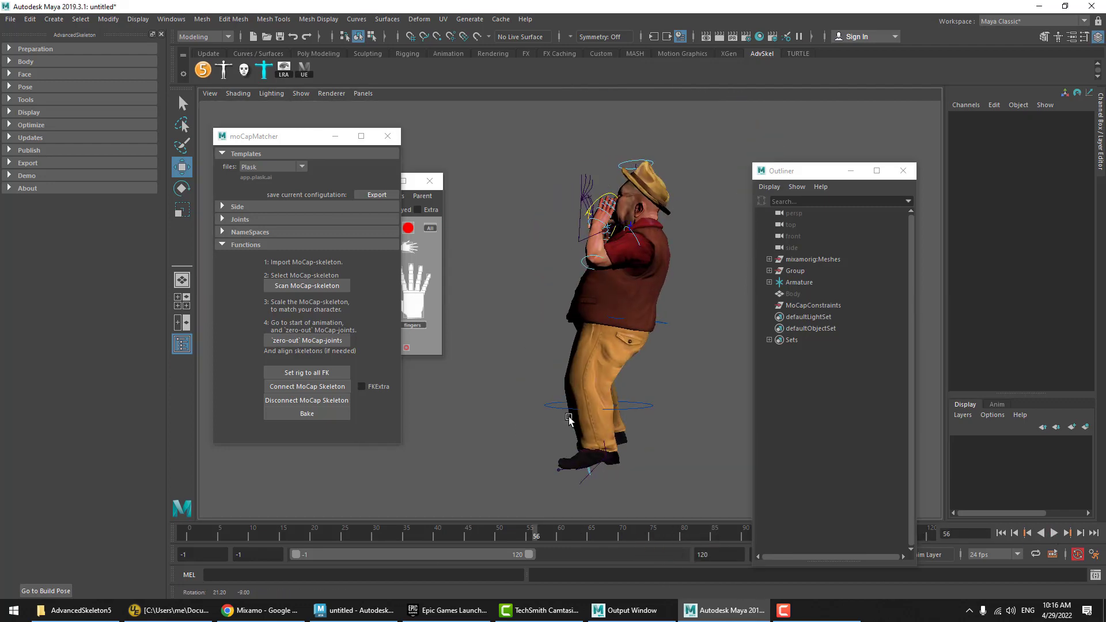
drag(539, 539, 158, 527)
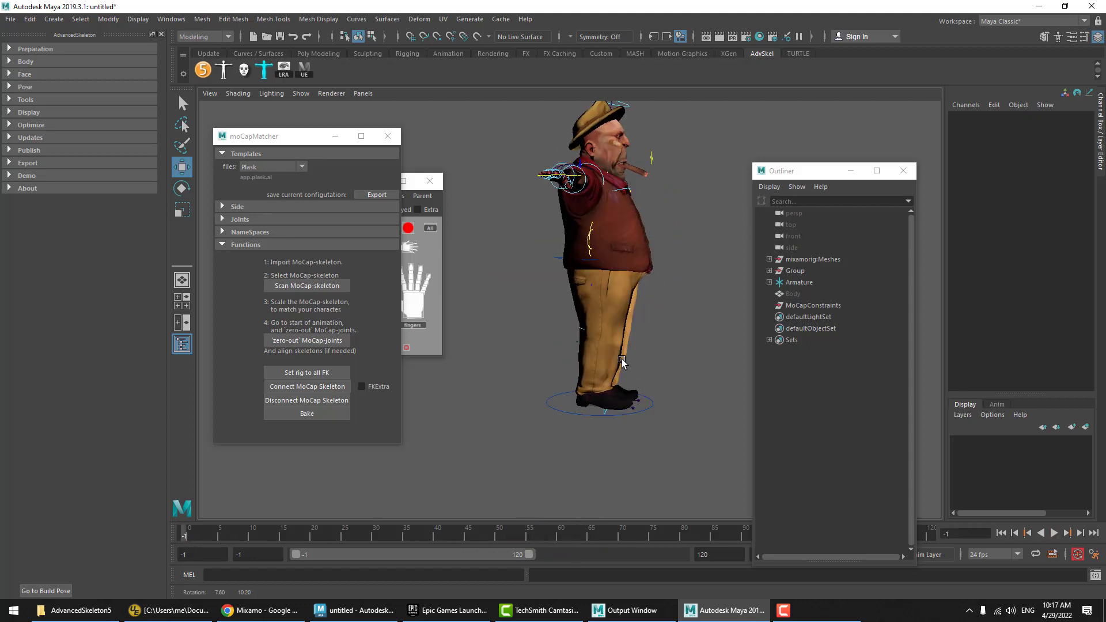
- Unhide the Body mesh with Shift+H and view it in wireframe inside the Boss
click(813, 294)
key(shift+h)
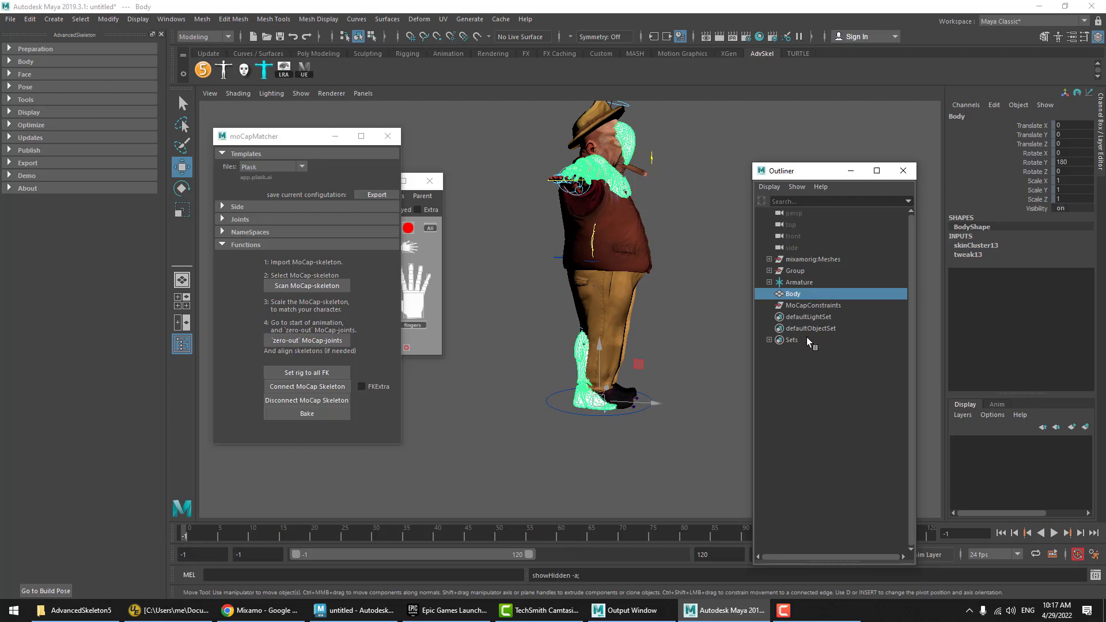
mouse_move(664, 288)
alt+mouse_down()
mouse_move(676, 289)
mouse_move(649, 289)
mouse_move(670, 286)
alt+mouse_up()
key(4)
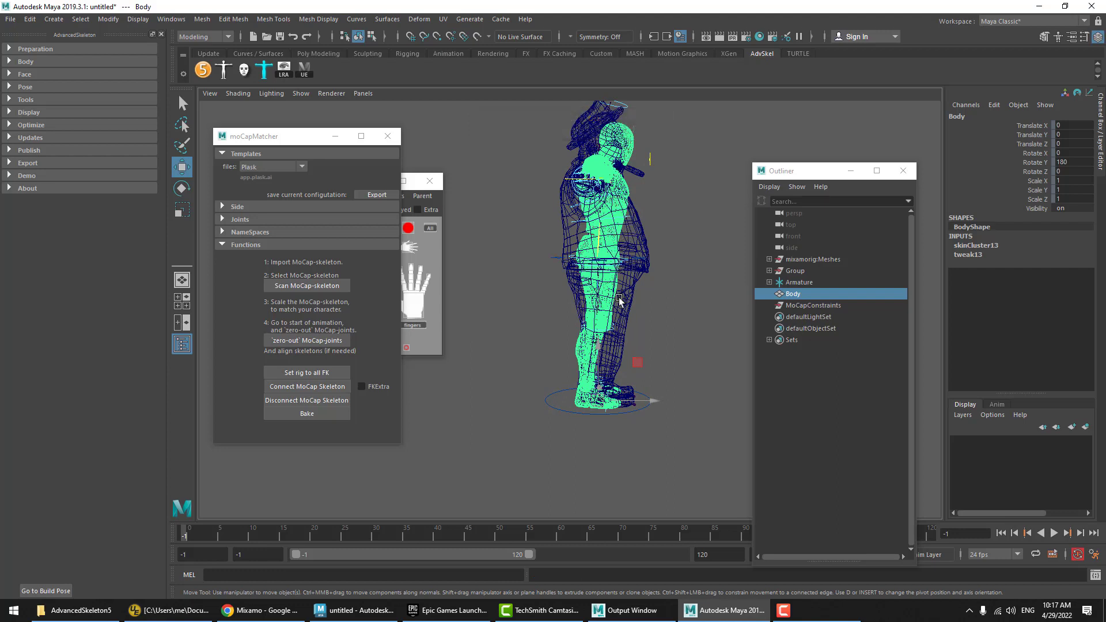
alt+drag(610, 192, 570, 220)
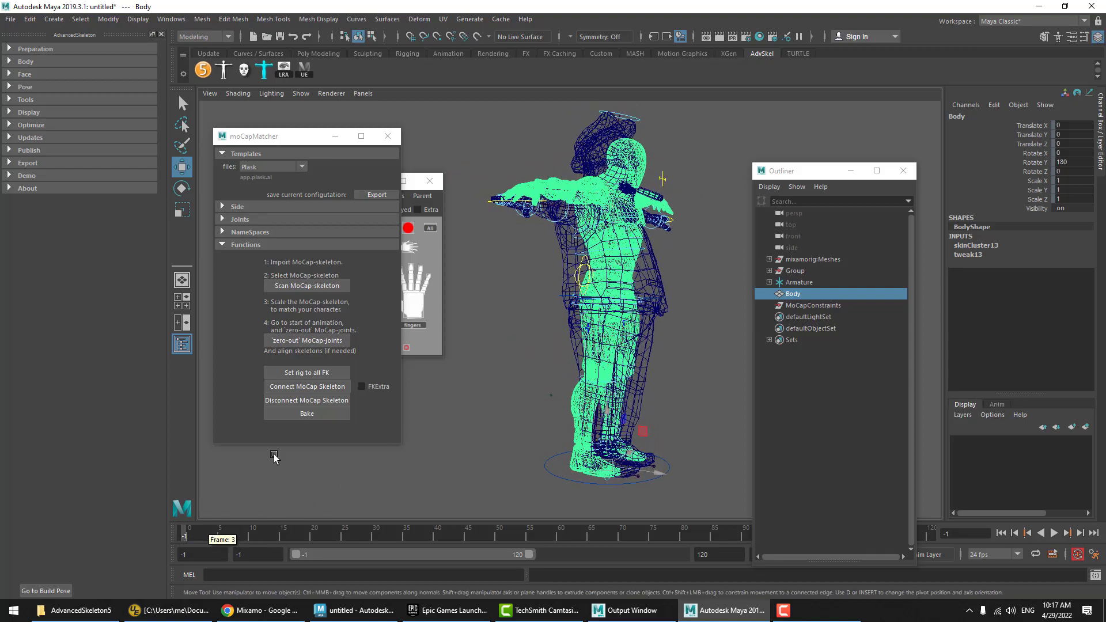
- Disconnect the mocap skeleton, test-rotate the FKChest_M chest control, then undo
click(298, 402)
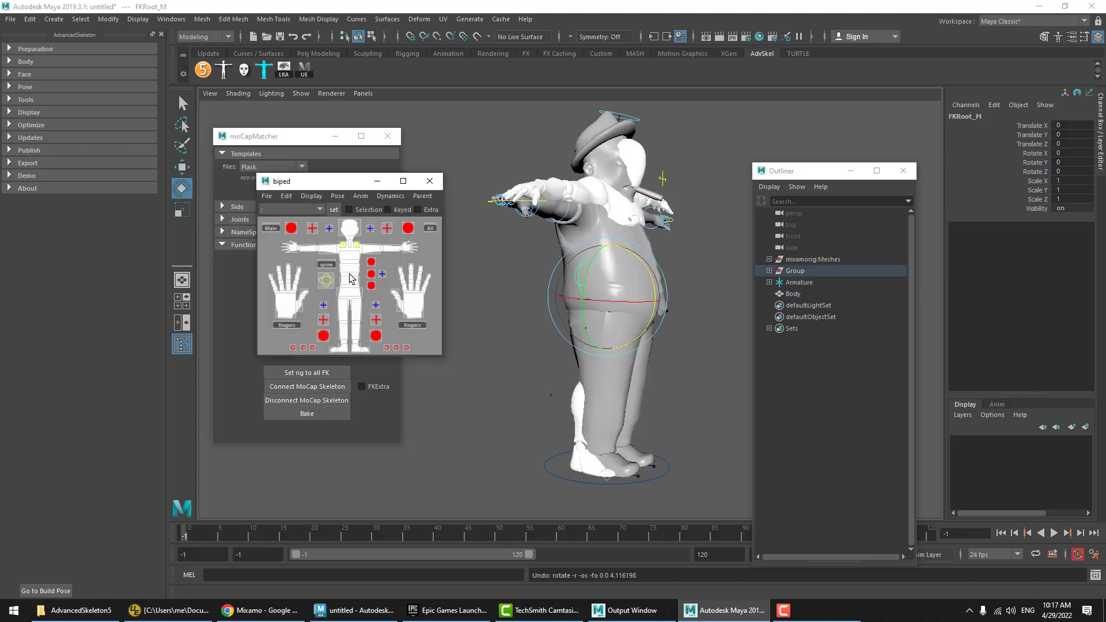
click(655, 236)
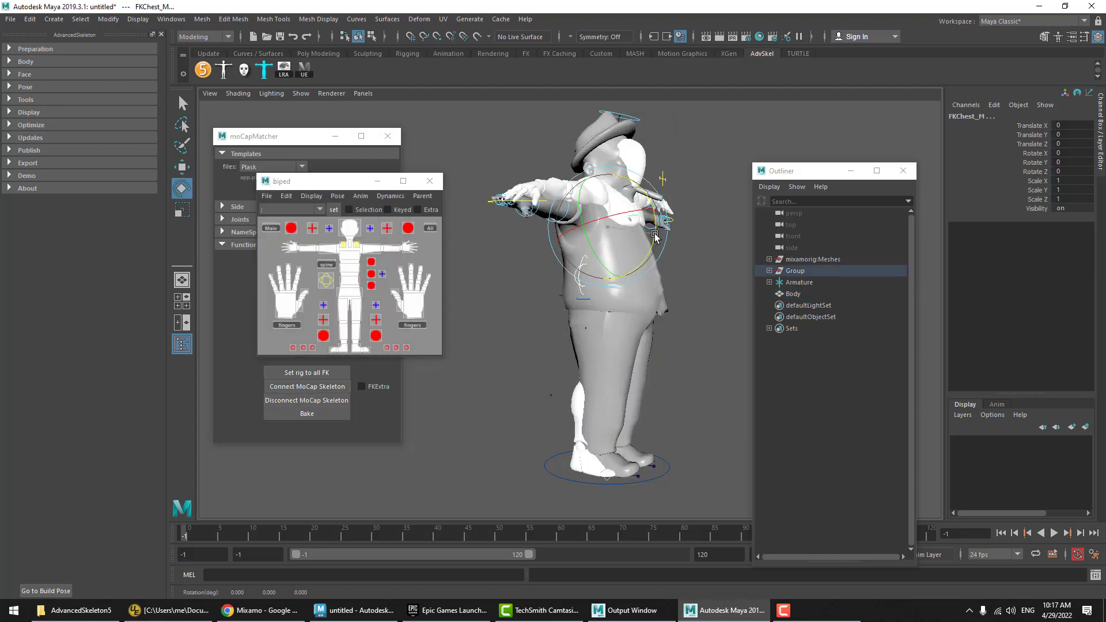
drag(655, 237, 657, 243)
key(ctrl+z)
key(ctrl+z)
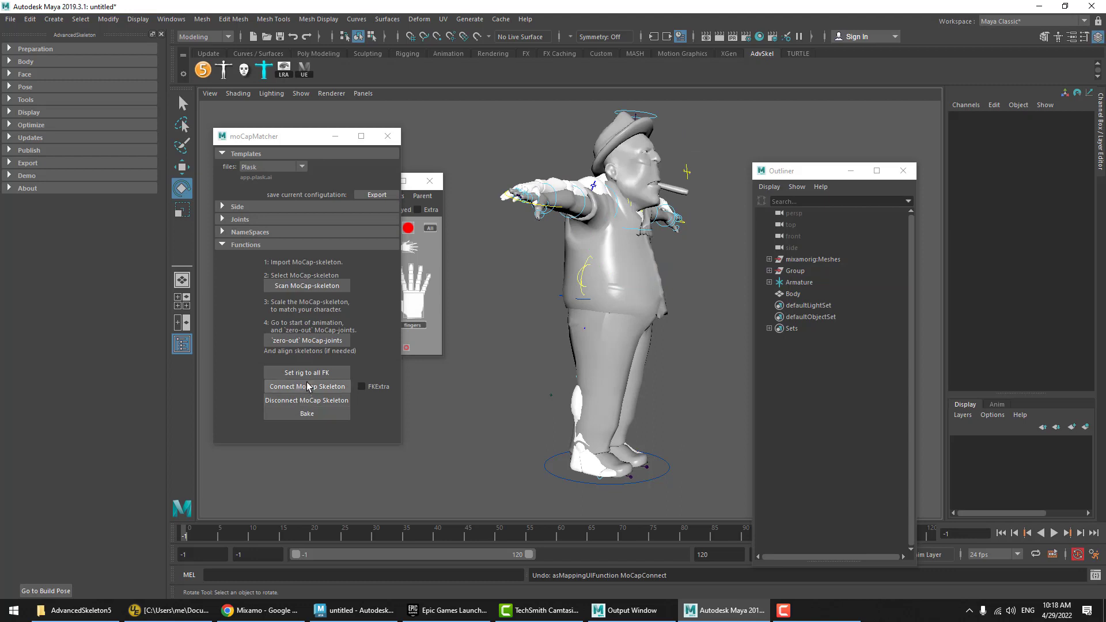
- Reconnect the mocap skeleton and play the dance, framing the dancing character
click(308, 389)
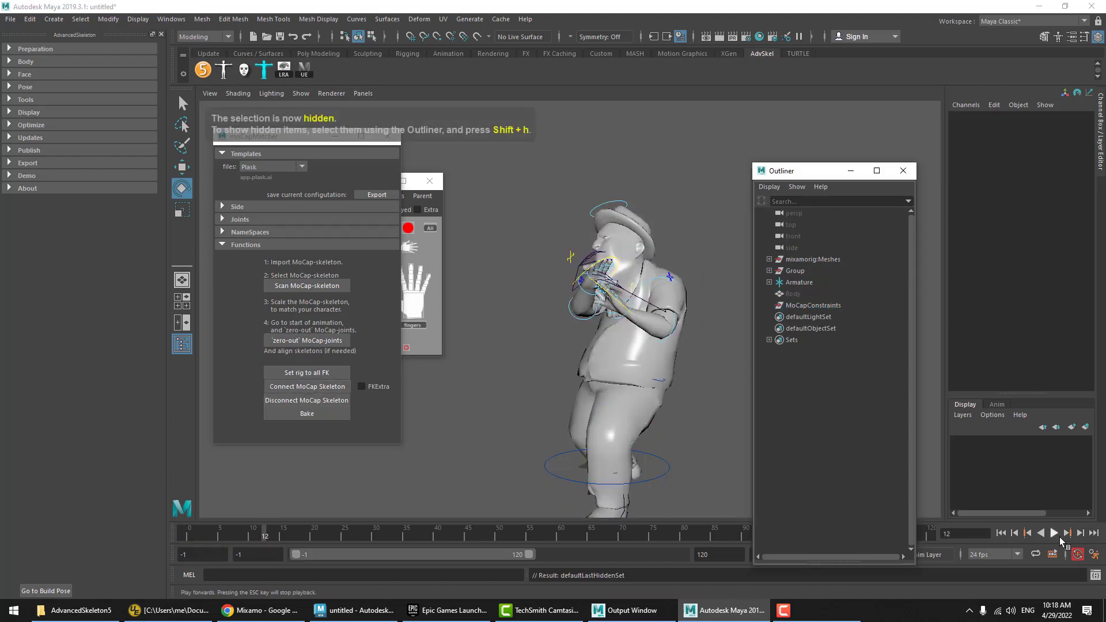
key(alt+v)
alt+drag(576, 397, 628, 429)
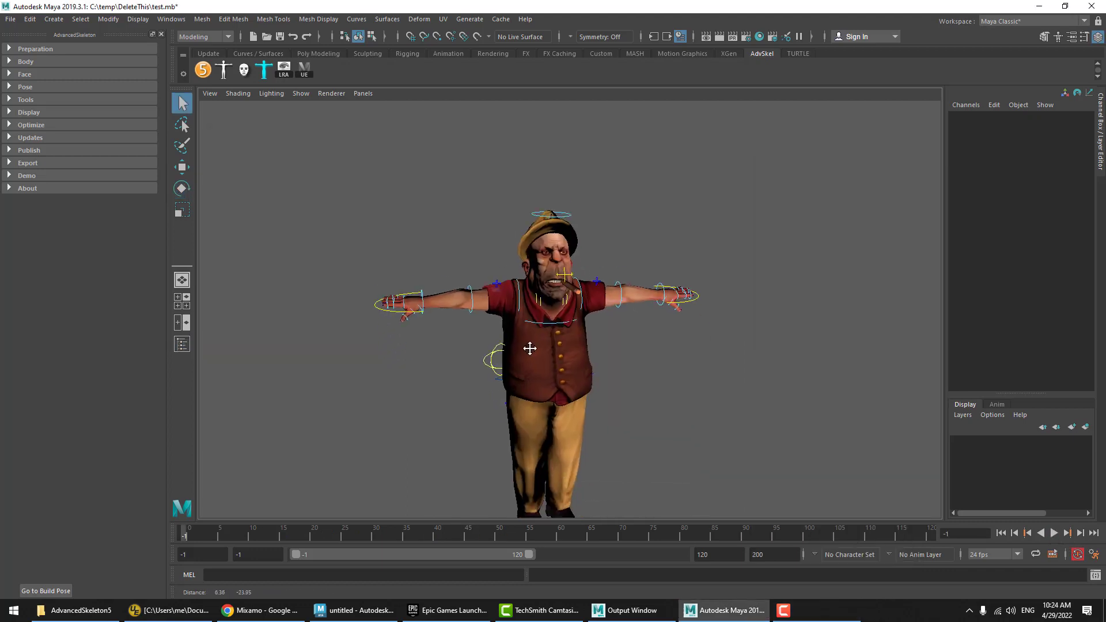
mouse_move(530, 348)
alt+middle_down()
mouse_move(540, 367)
mouse_move(530, 346)
mouse_move(539, 350)
alt+middle_up()
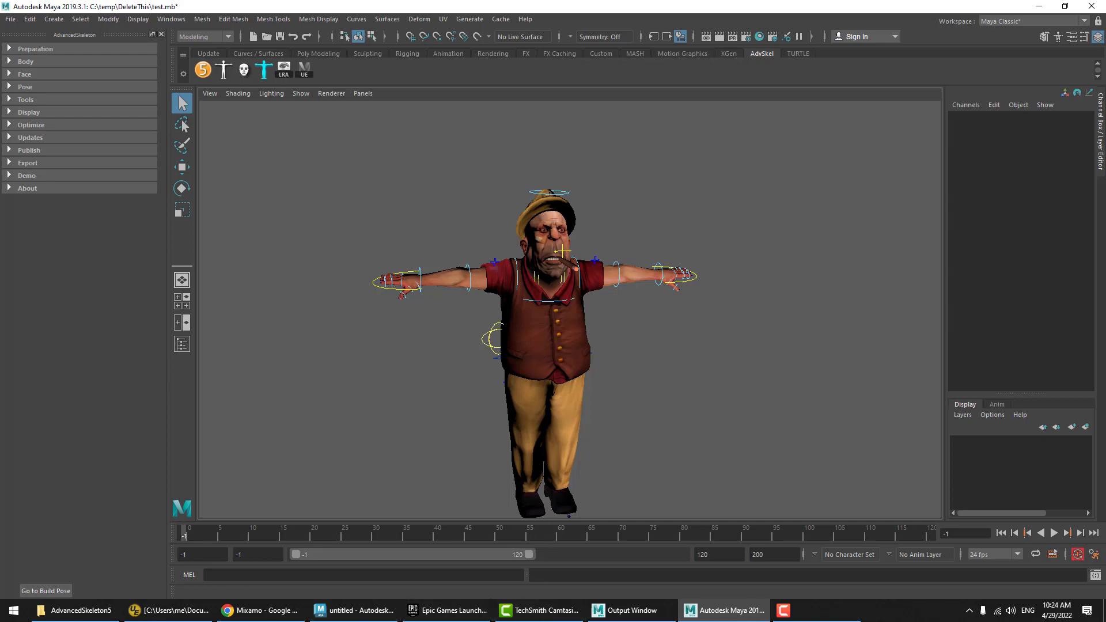
- Check the Live Link Face app page in Chrome, then return to Maya
click(259, 610)
click(673, 77)
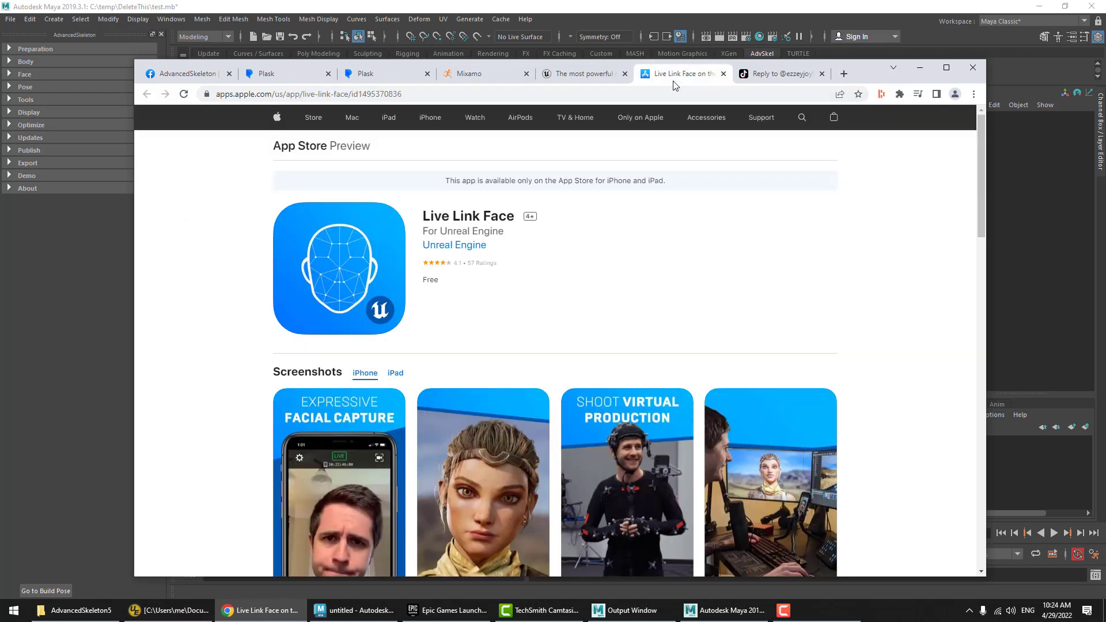
click(540, 4)
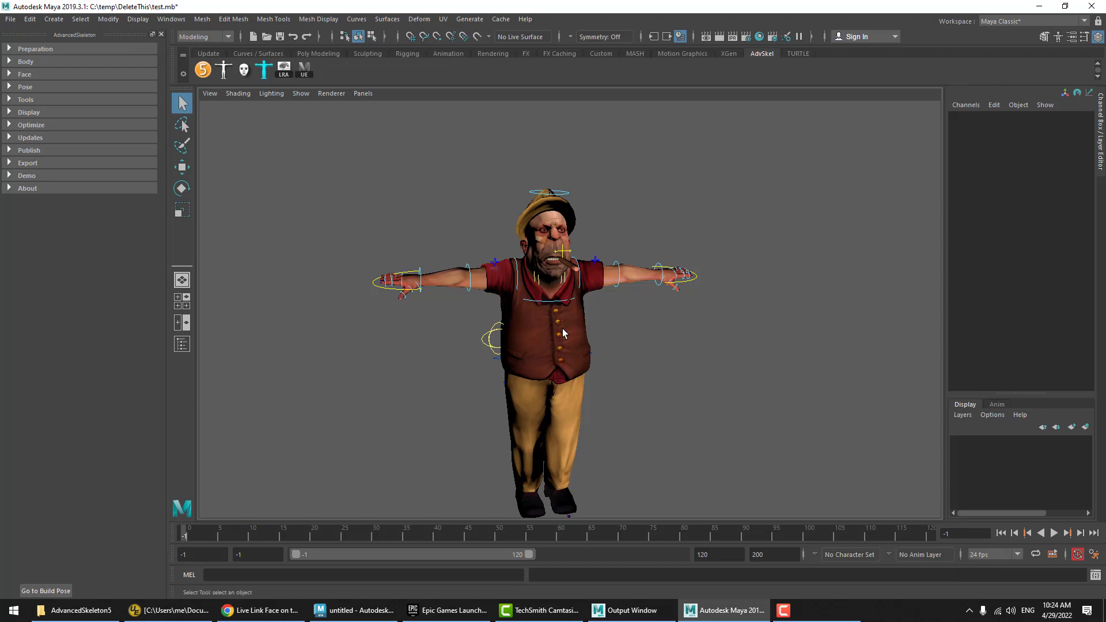
- In AdvancedSkeleton's Face tools, fit the head in wireframe and assign the face mask
scroll(573, 280, up, 10)
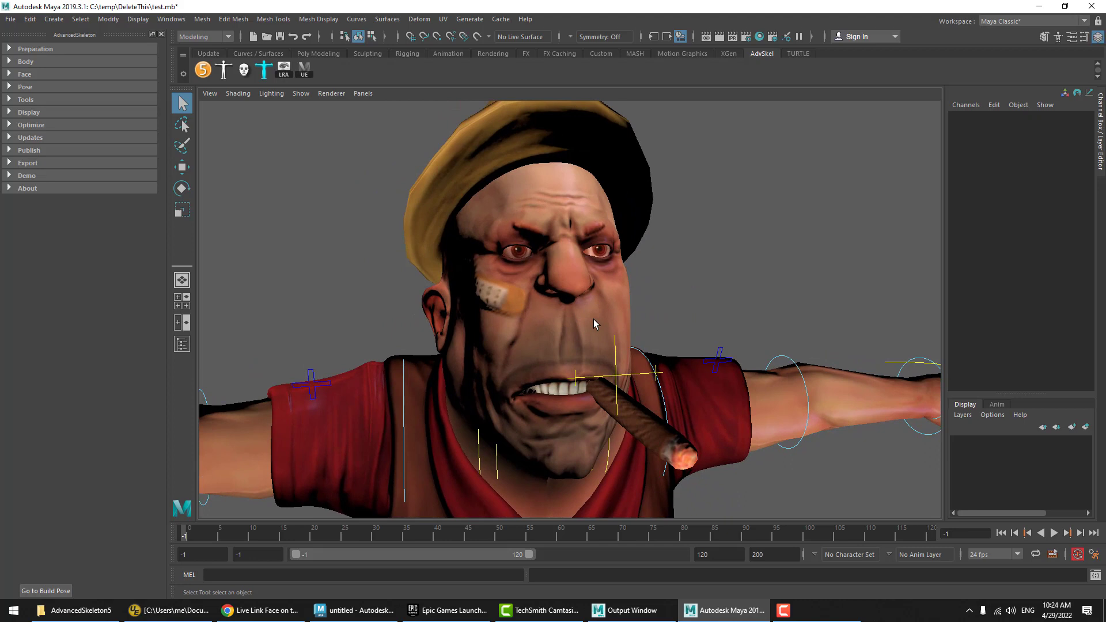
click(24, 74)
click(34, 112)
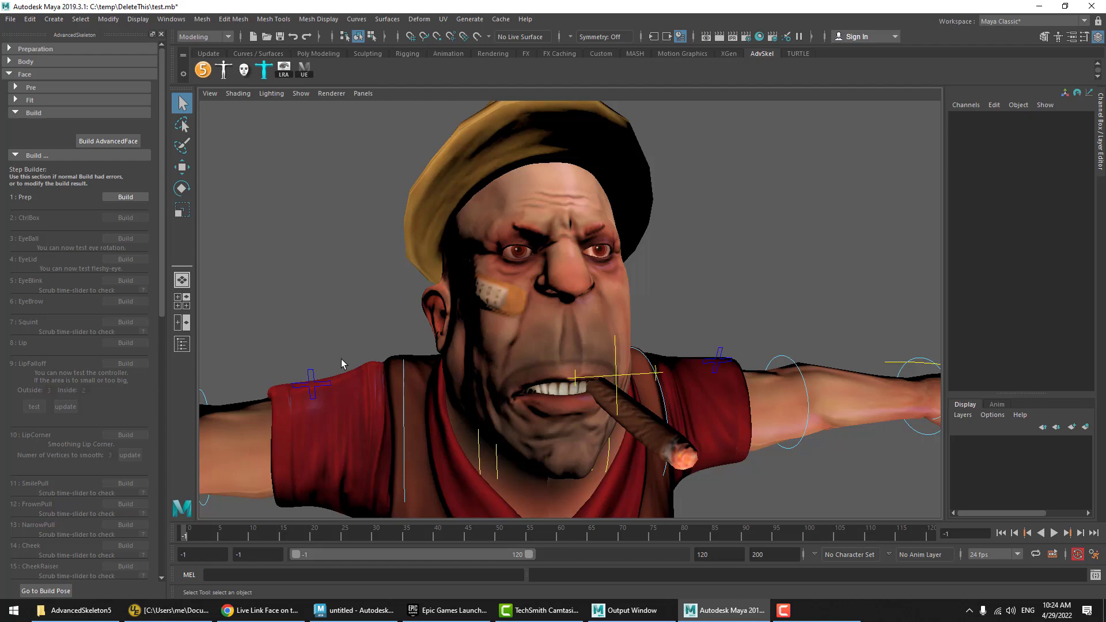
click(512, 350)
click(365, 270)
click(30, 99)
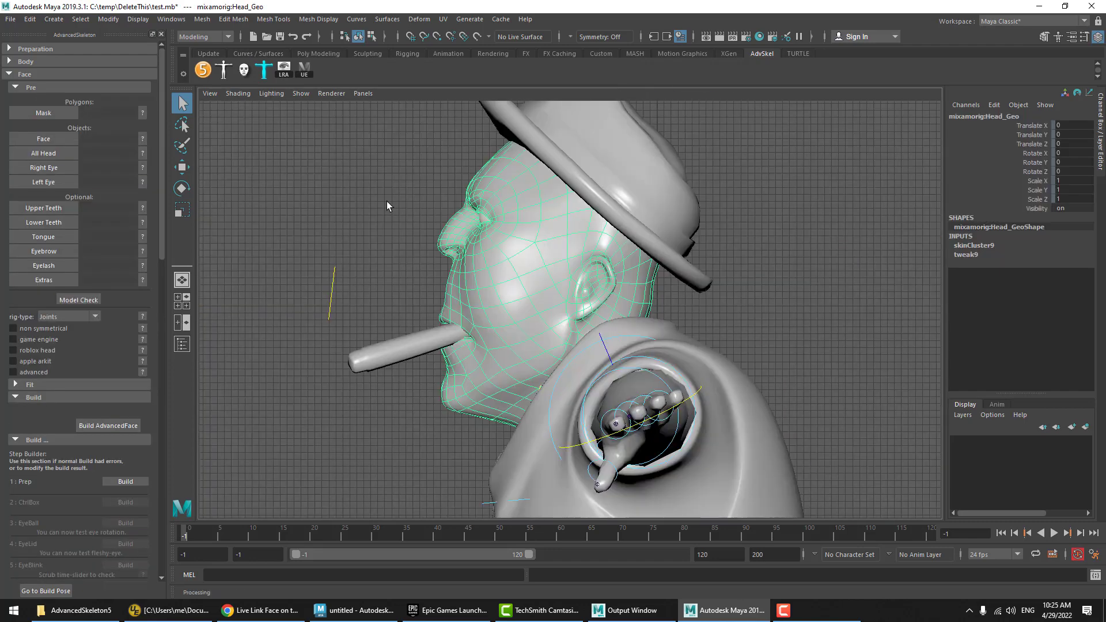
key(4)
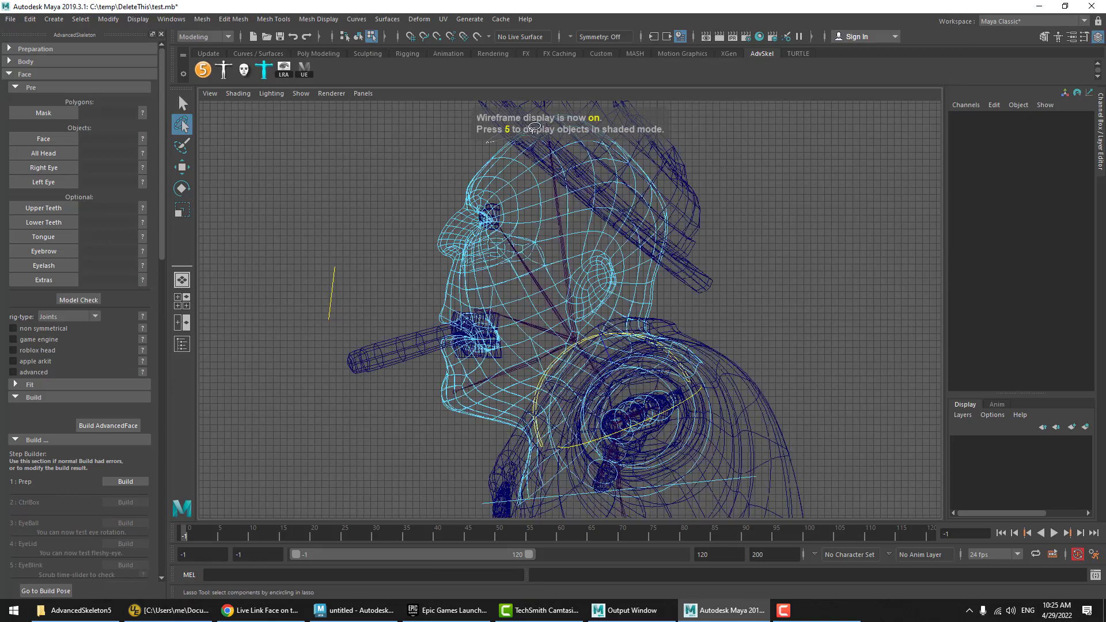
click(44, 113)
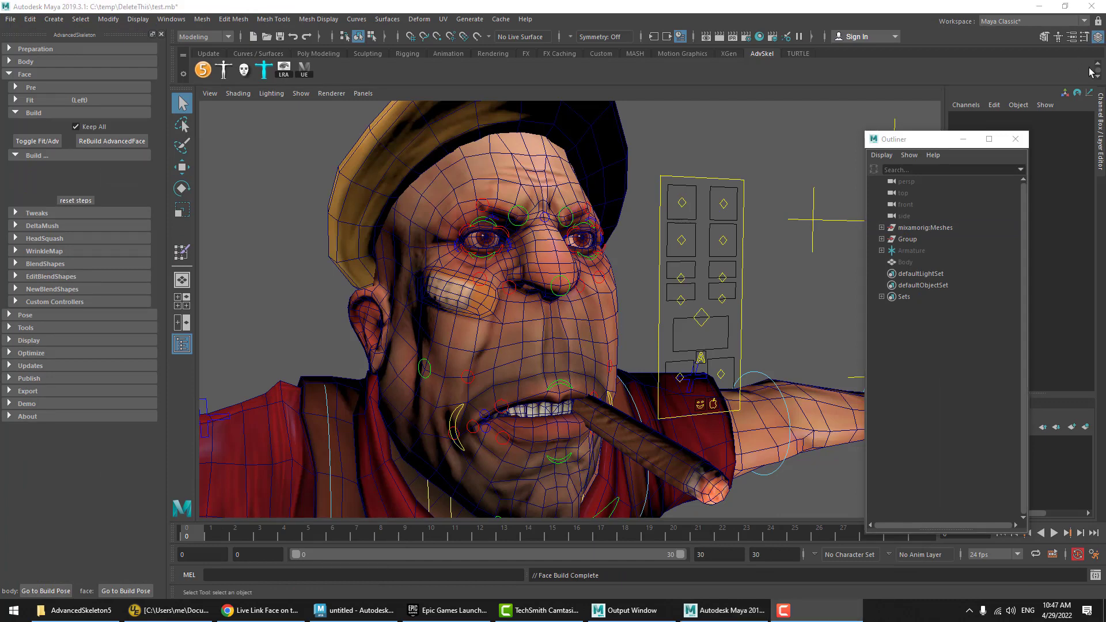
- Collapse the AdvancedSkeleton face sections and close the Outliner
click(41, 114)
click(37, 125)
click(41, 91)
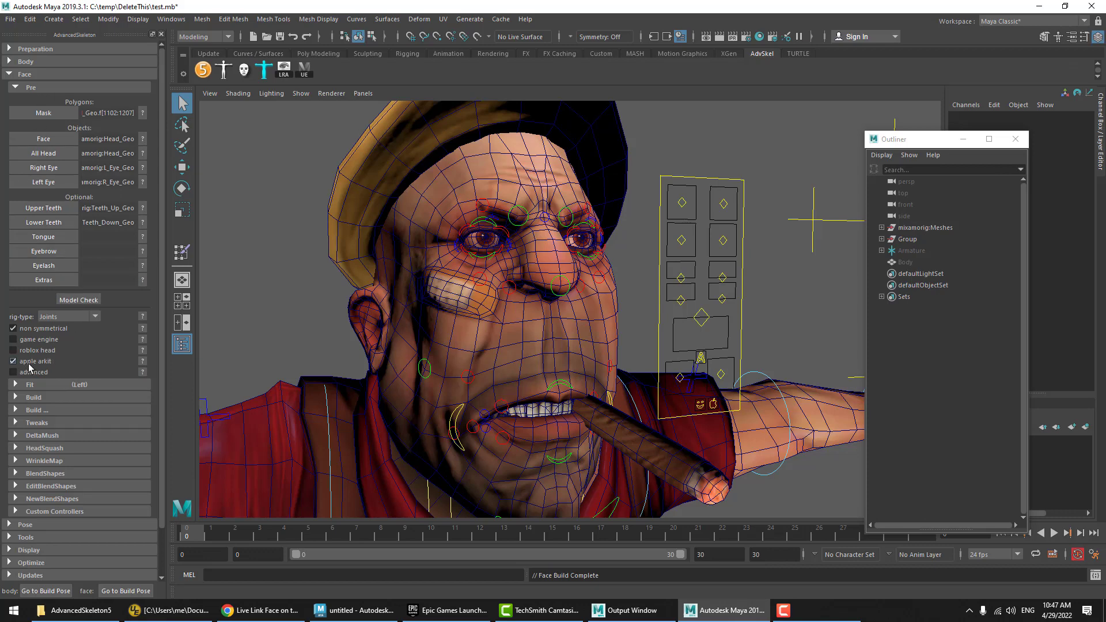
click(32, 88)
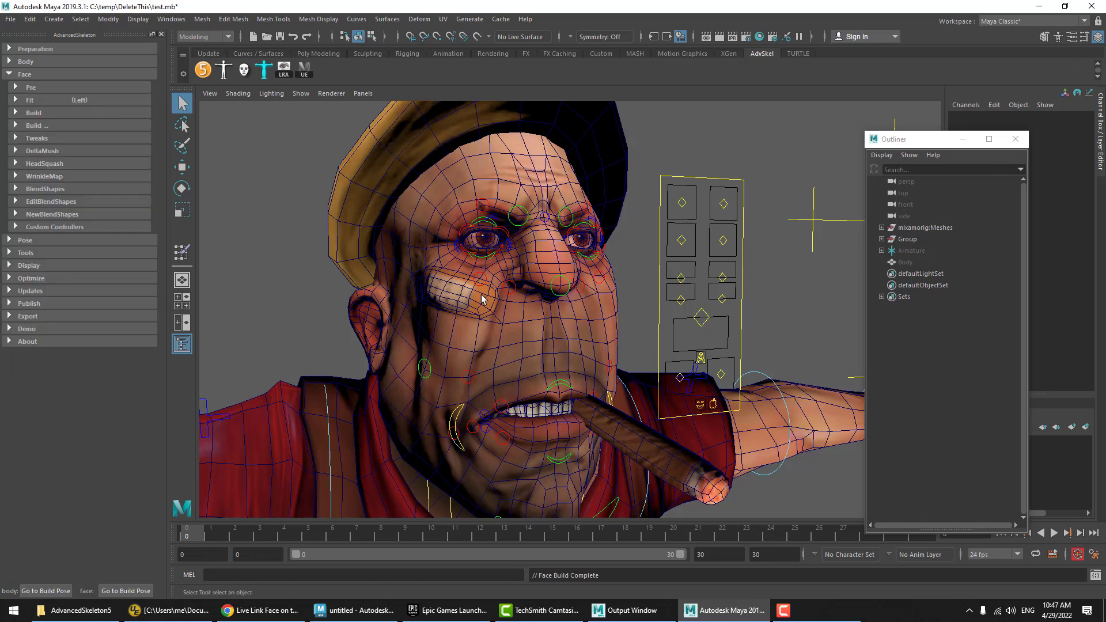
scroll(720, 393, up, 10)
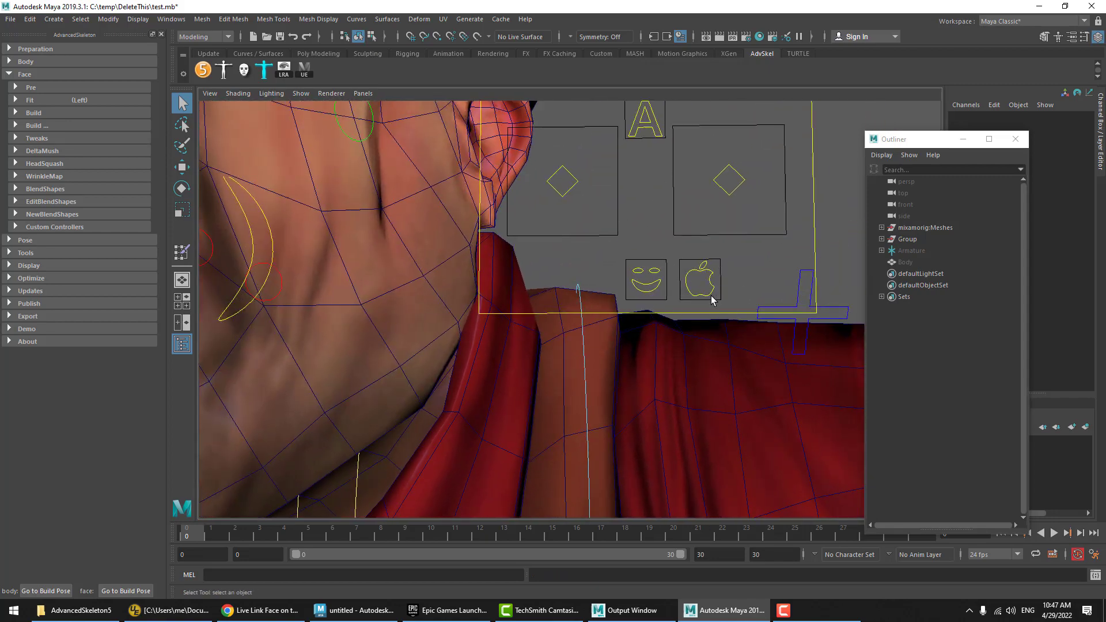
click(1015, 139)
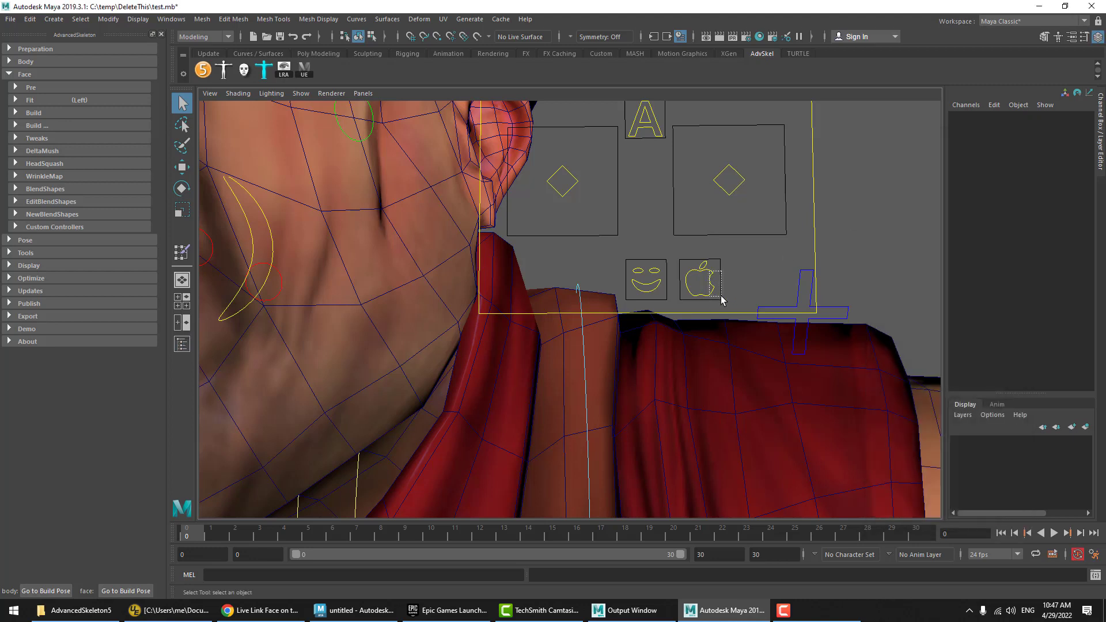
- Test Eye Look Down Left at 10 on the ARKit face control, then undo it
drag(721, 300, 723, 301)
click(1023, 136)
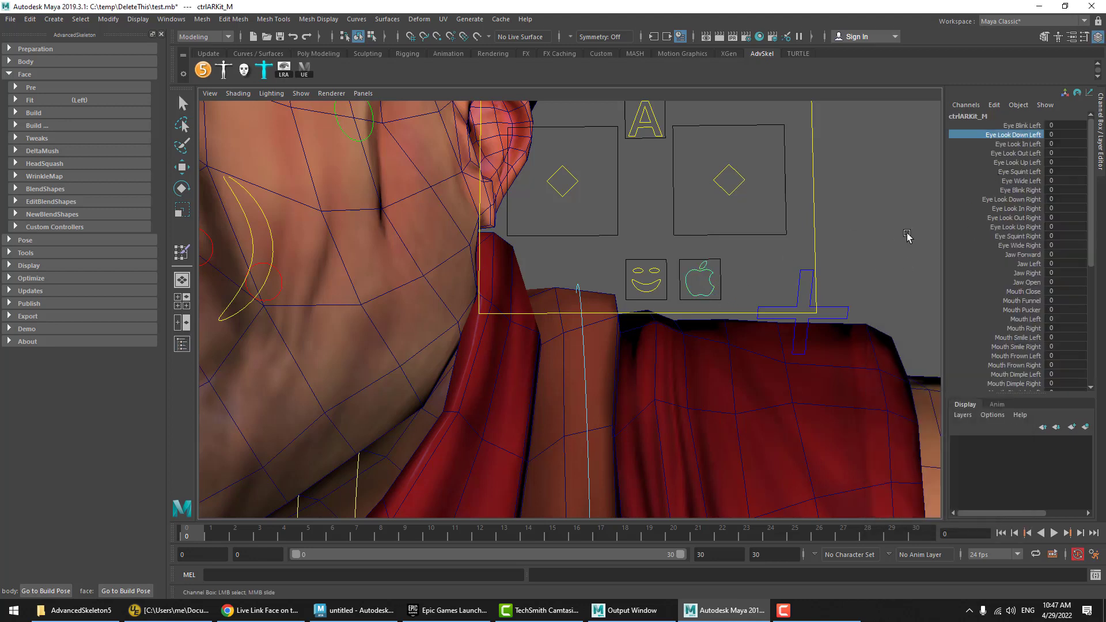
middle_drag(731, 223, 849, 224)
scroll(725, 236, down, 5)
key(ctrl+z)
key(ctrl+z)
key(ctrl+z)
key(ctrl+z)
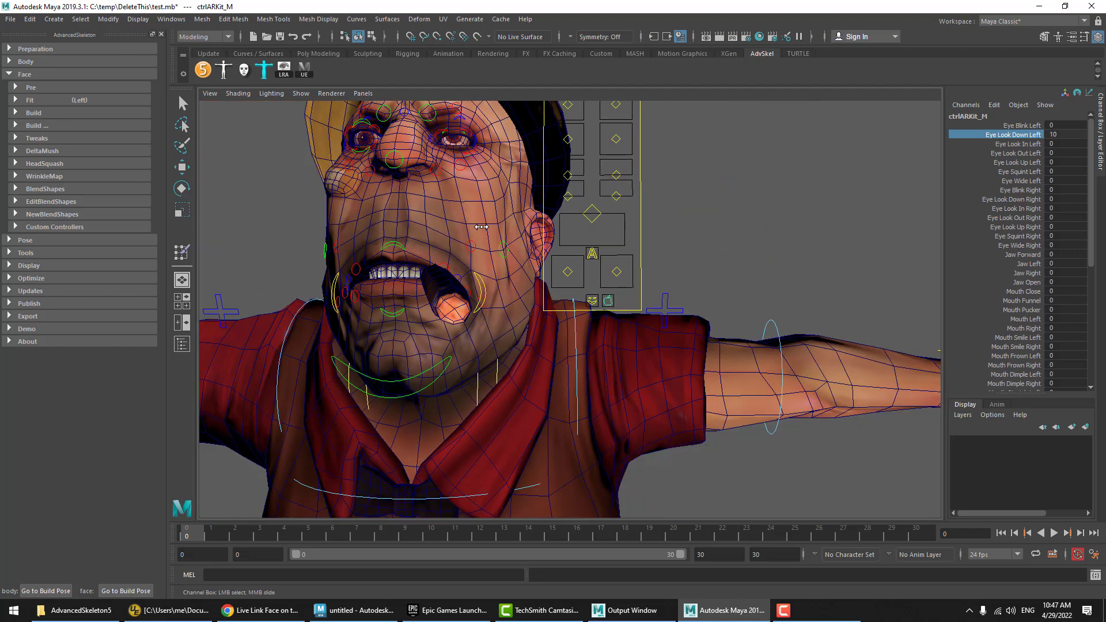
click(1020, 180)
alt+drag(803, 245, 667, 294)
key(q)
click(718, 287)
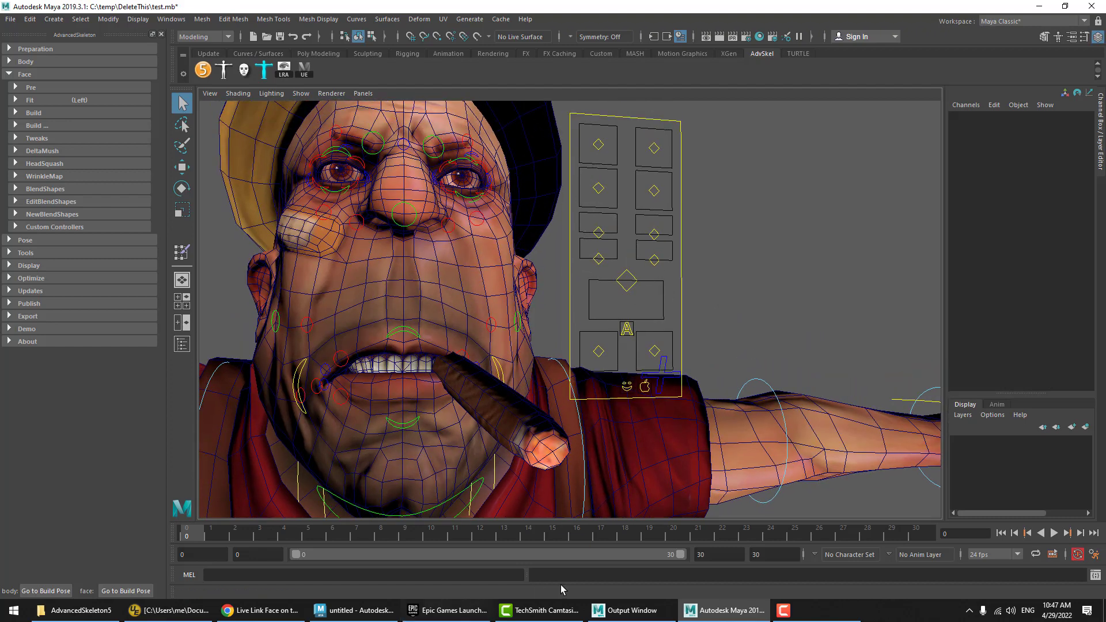
- Glance at the Live Link Face page, then return to Maya closer to the face
click(283, 617)
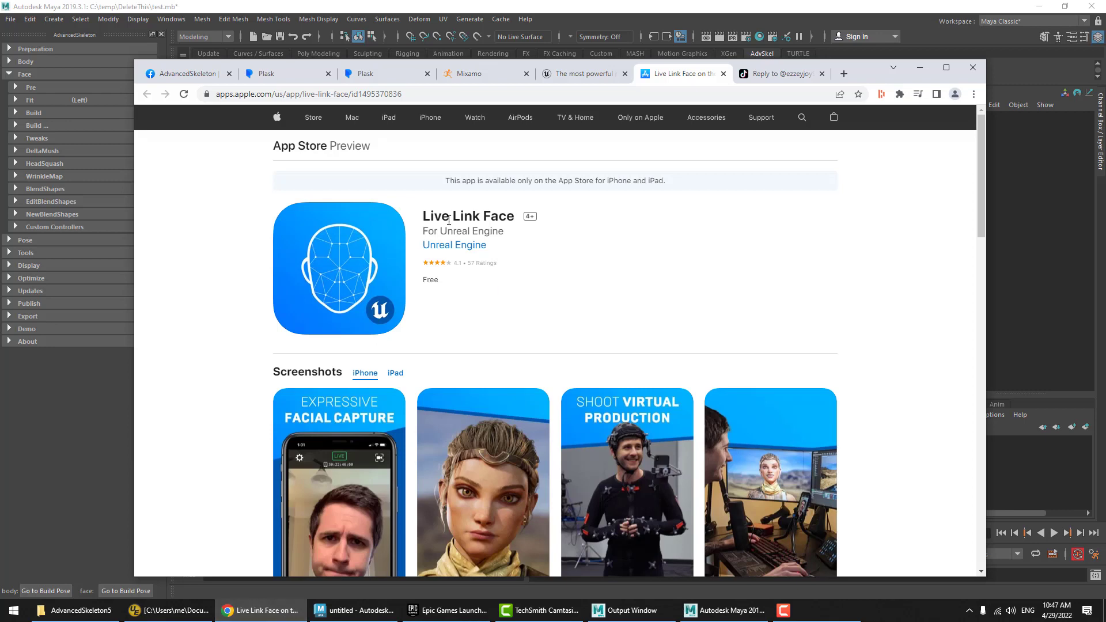
click(920, 68)
alt+right_drag(579, 276, 630, 318)
- Preview Angry, Surprise and Fear on the emotions control, undoing each back to 0
click(645, 422)
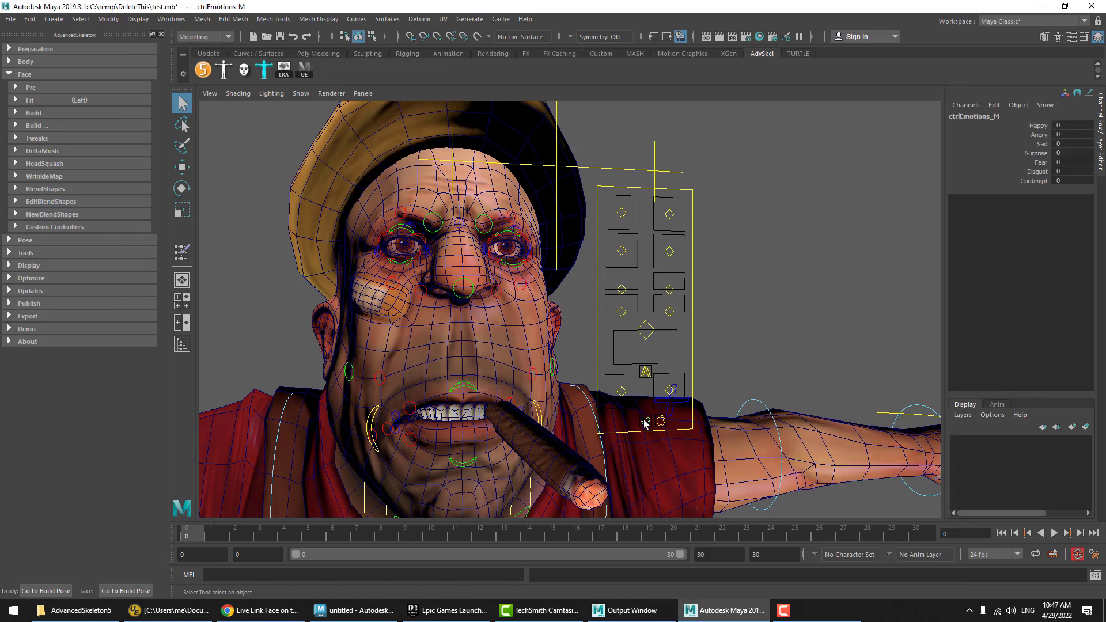
click(1036, 134)
middle_drag(586, 311, 1016, 275)
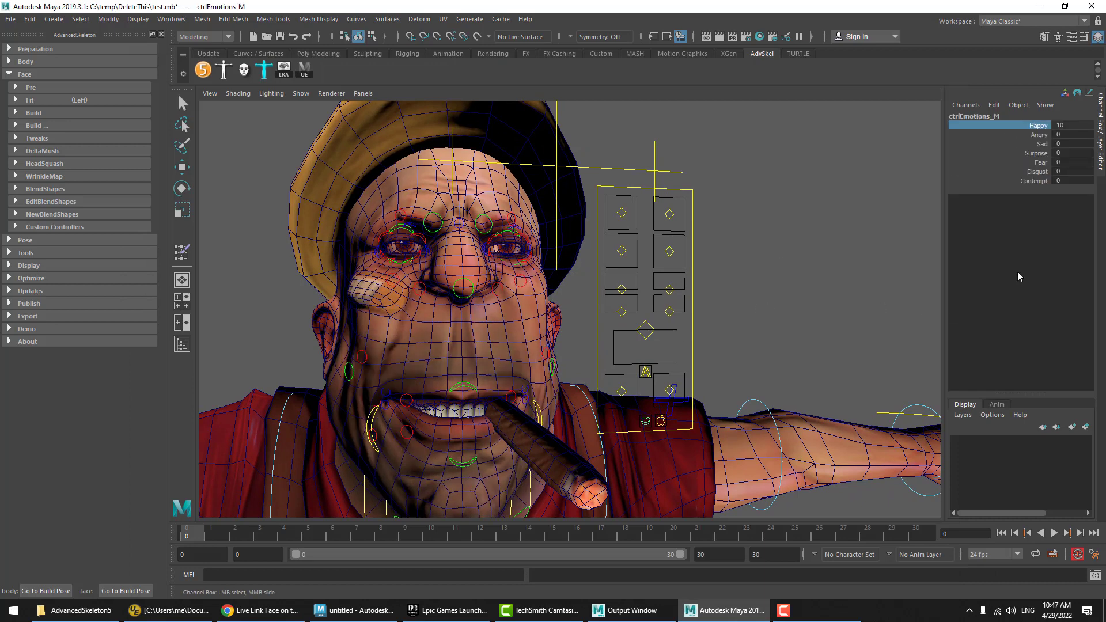
key(ctrl+z)
middle_drag(610, 276, 840, 296)
key(ctrl+z)
click(1036, 153)
middle_drag(1037, 153, 1055, 179)
key(ctrl+z)
click(1037, 162)
middle_drag(600, 234, 785, 237)
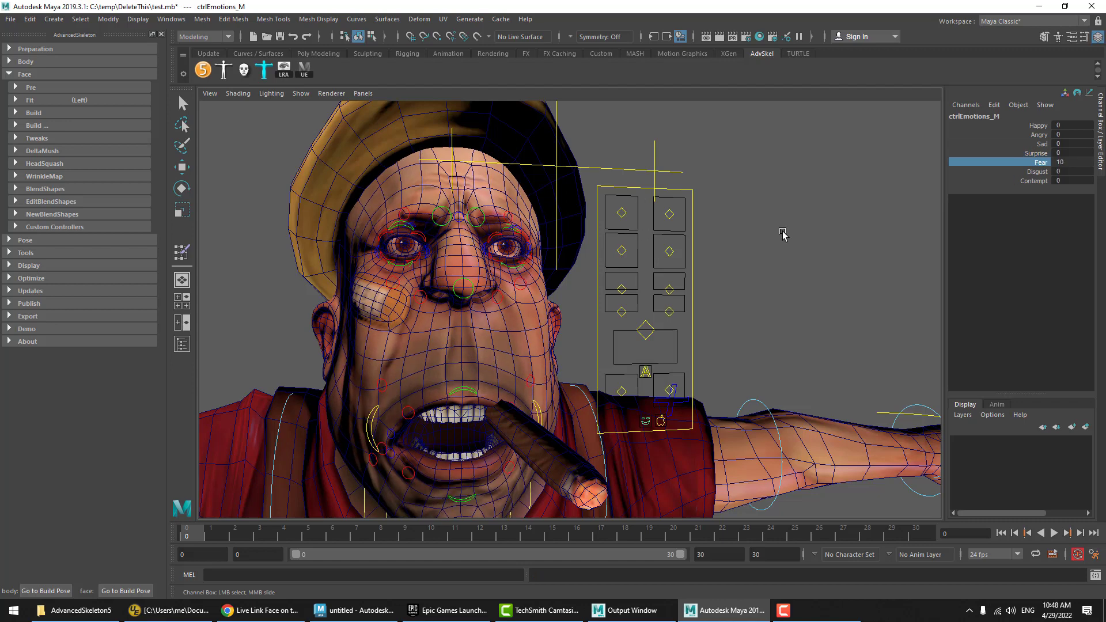
key(ctrl+z)
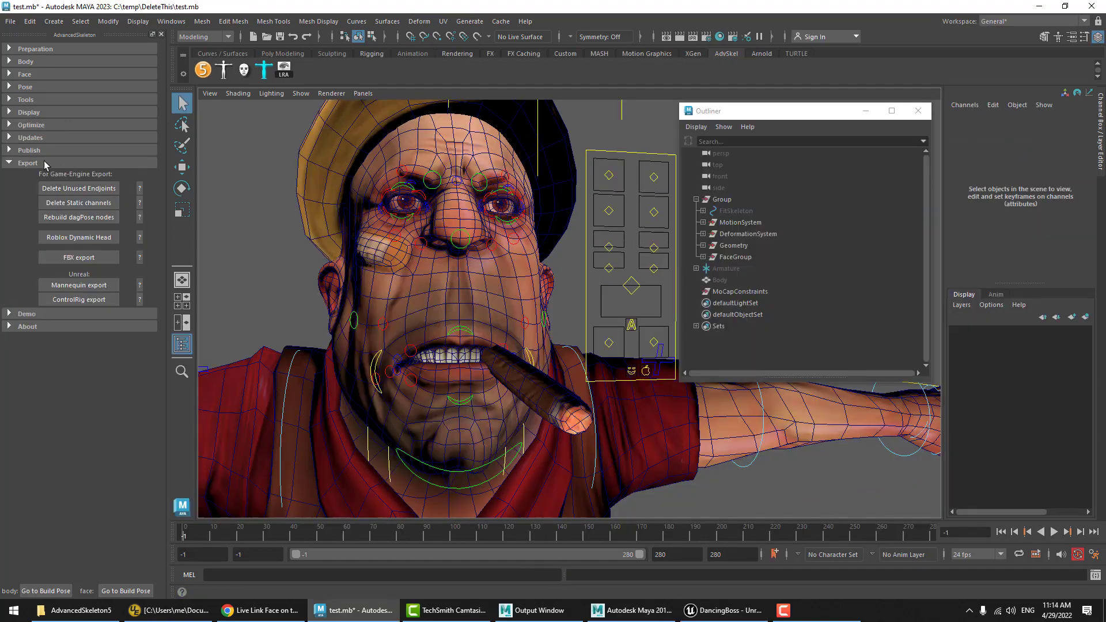
- Run Face > BlendShapes Convert on the face driving systems, then reopen the Export section
click(40, 164)
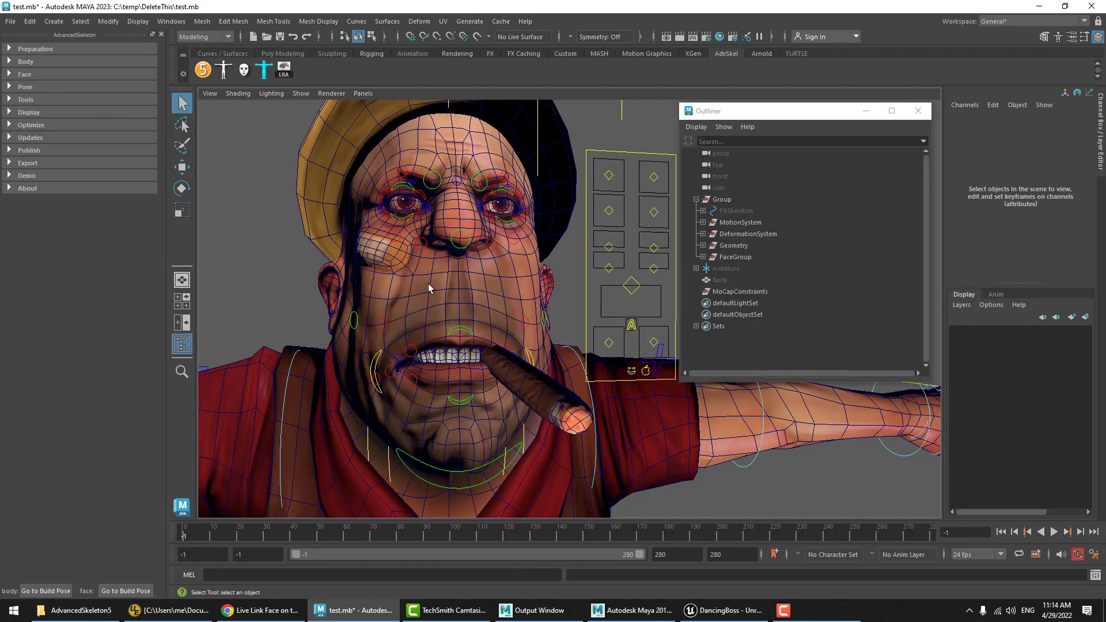
click(32, 76)
click(26, 89)
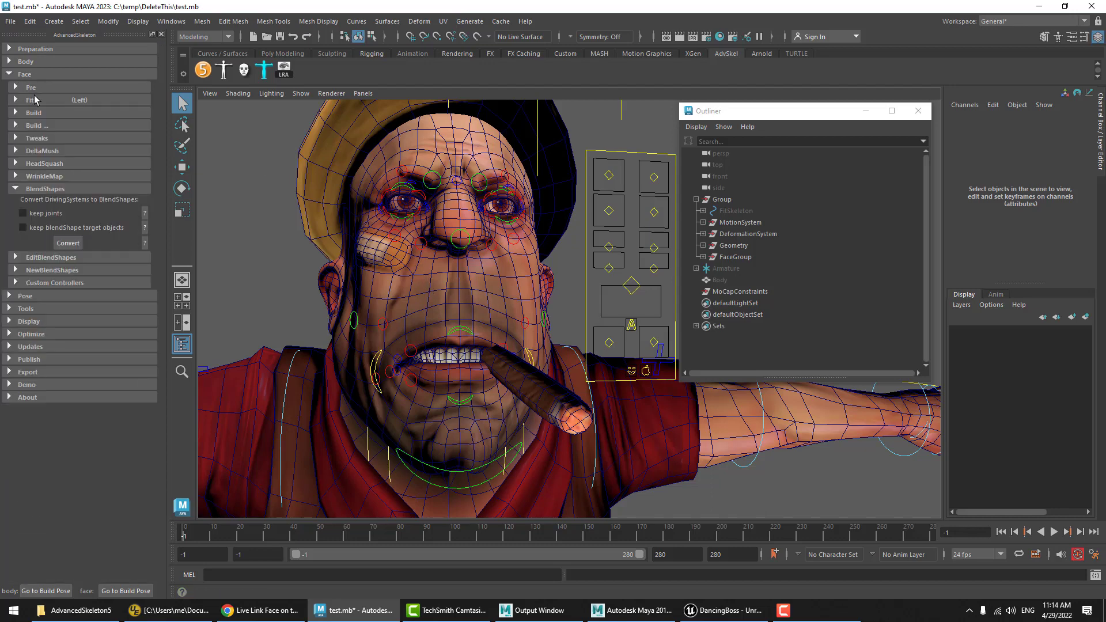
click(41, 189)
click(51, 190)
click(67, 245)
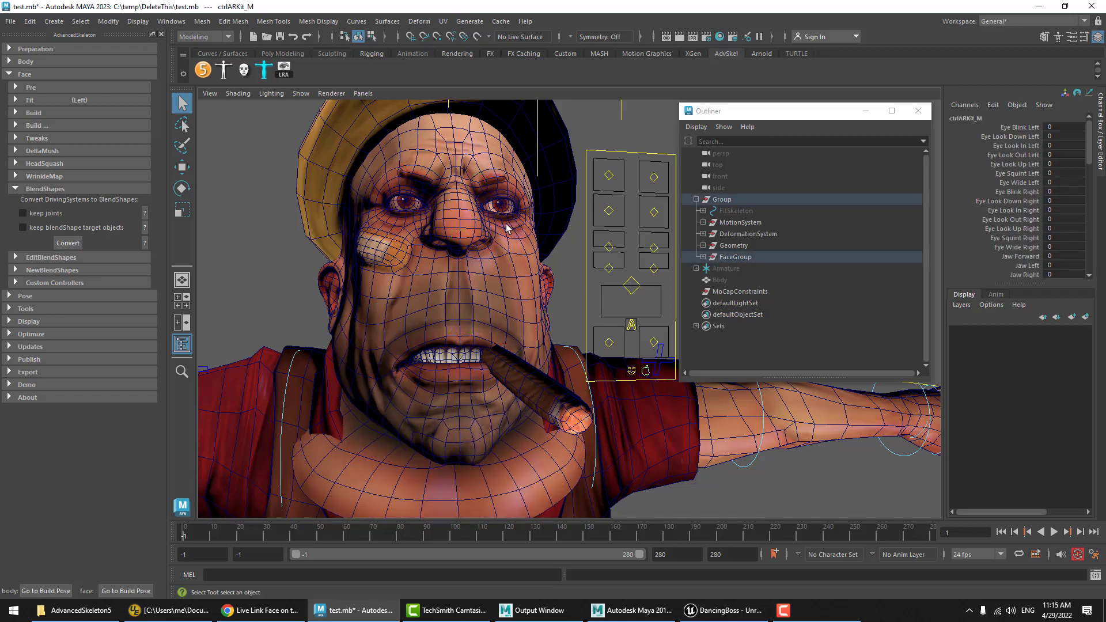
click(8, 75)
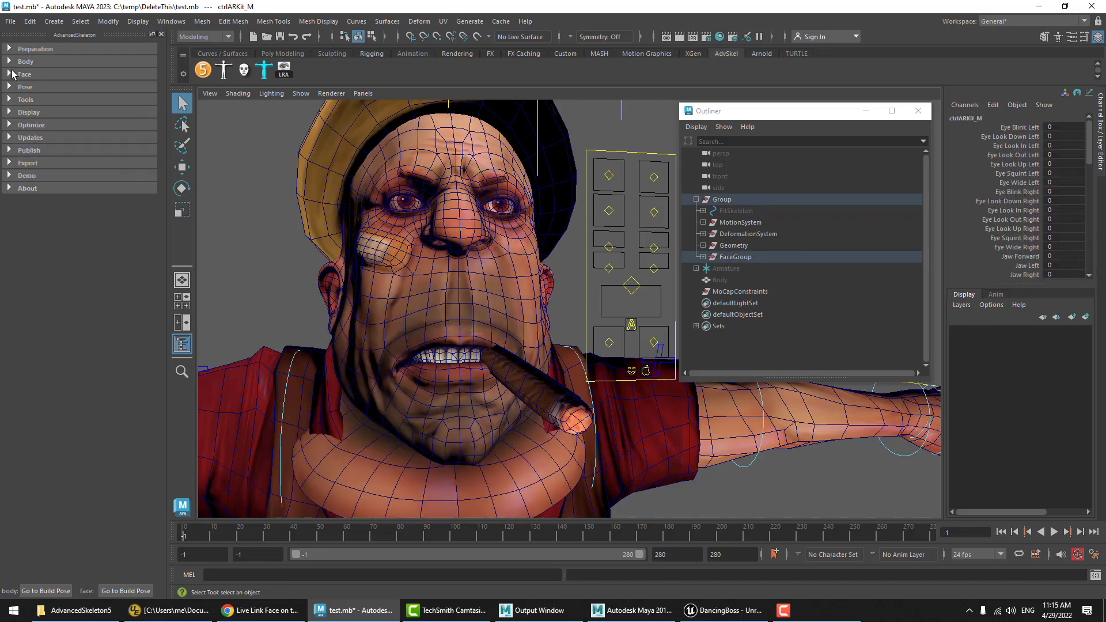
click(28, 163)
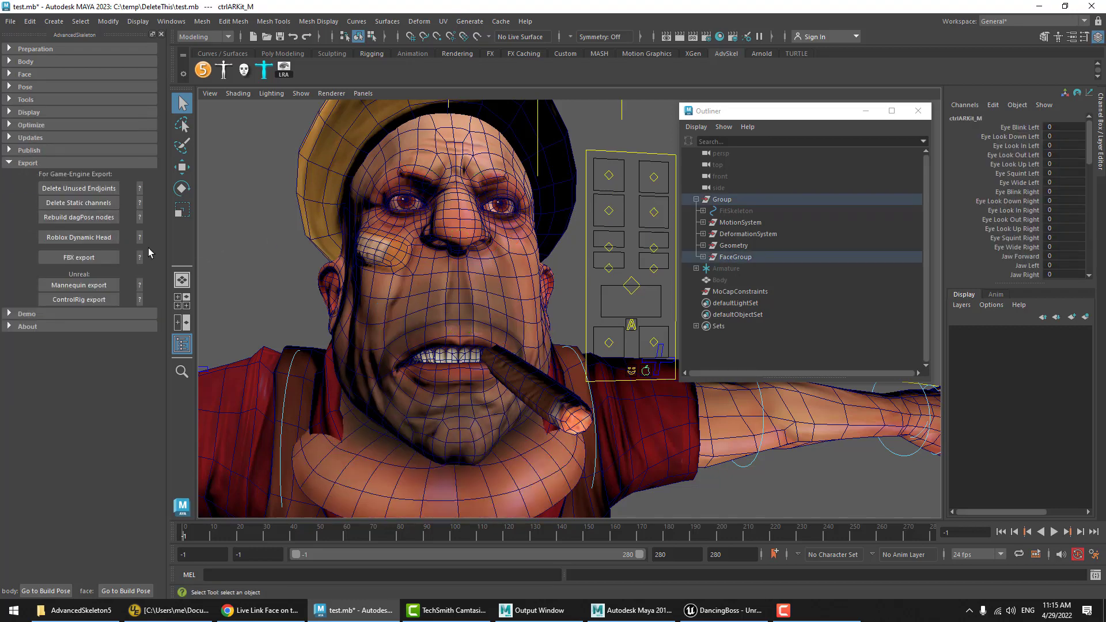
- Export the Boss selection as FBX 'DancingBass' with Bake Animation and Deformed Models on
click(79, 258)
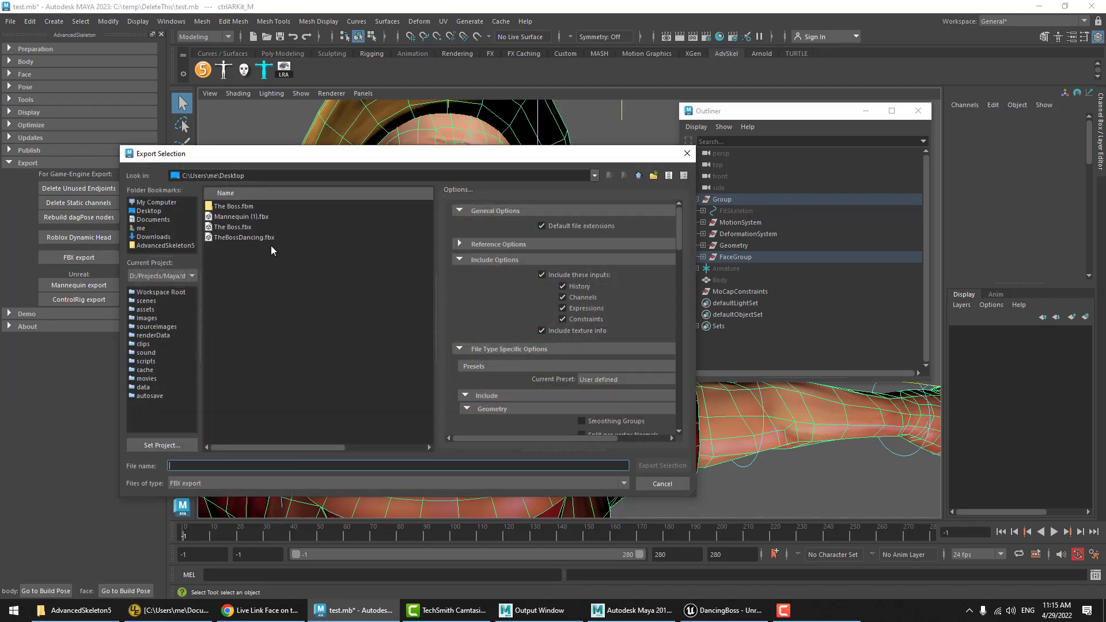
text(DancingBass)
scroll(639, 325, down, 3)
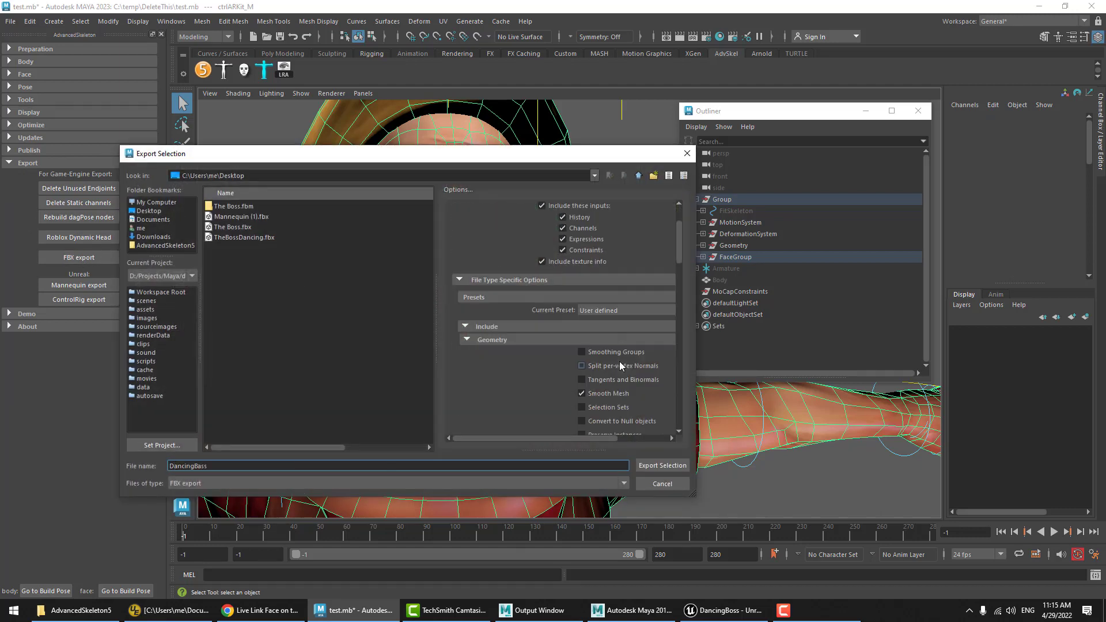
scroll(637, 323, up, 2)
drag(679, 244, 687, 295)
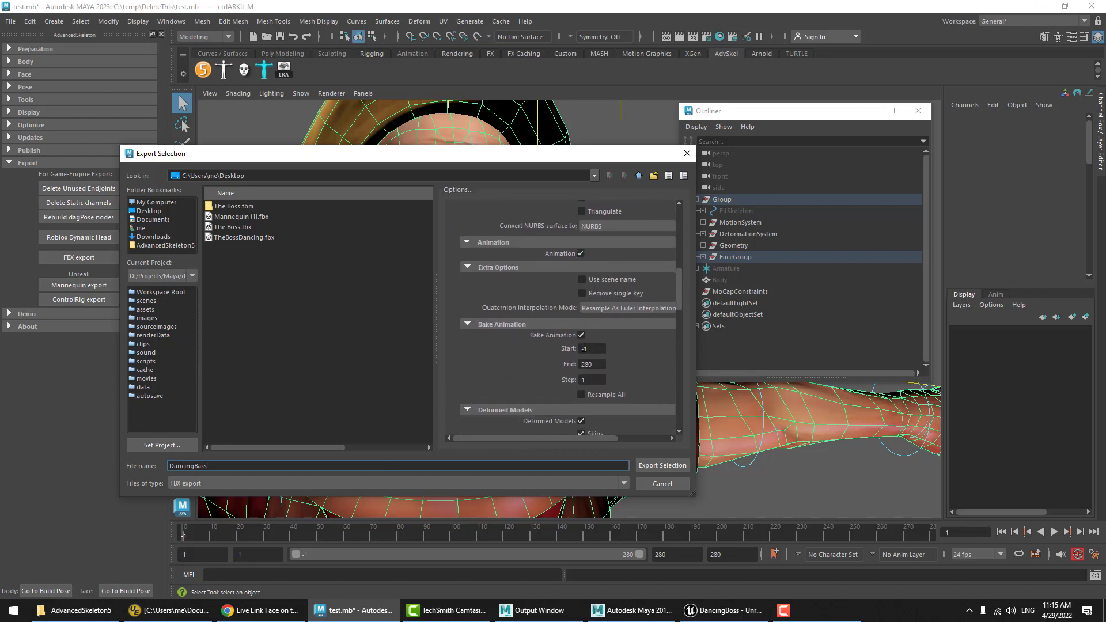
scroll(631, 327, down, 3)
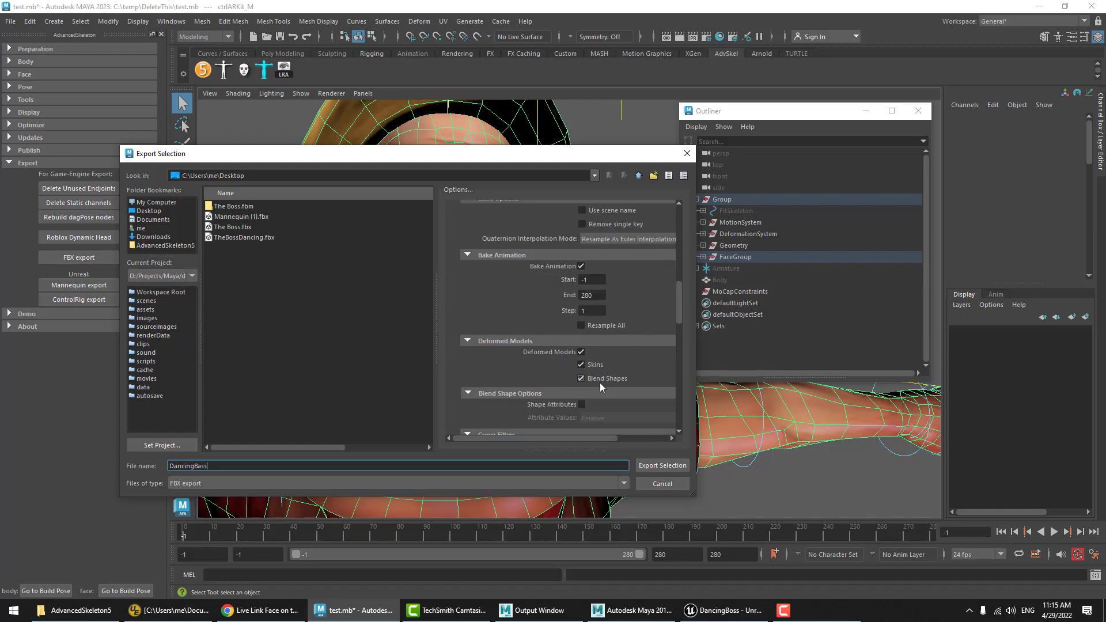
click(652, 473)
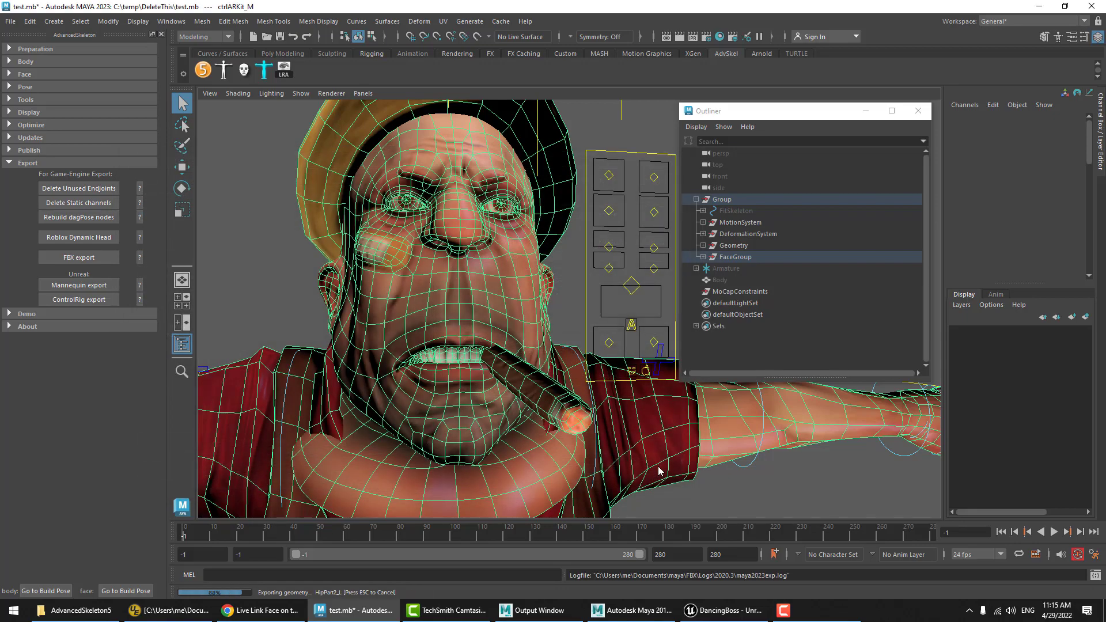
click(723, 610)
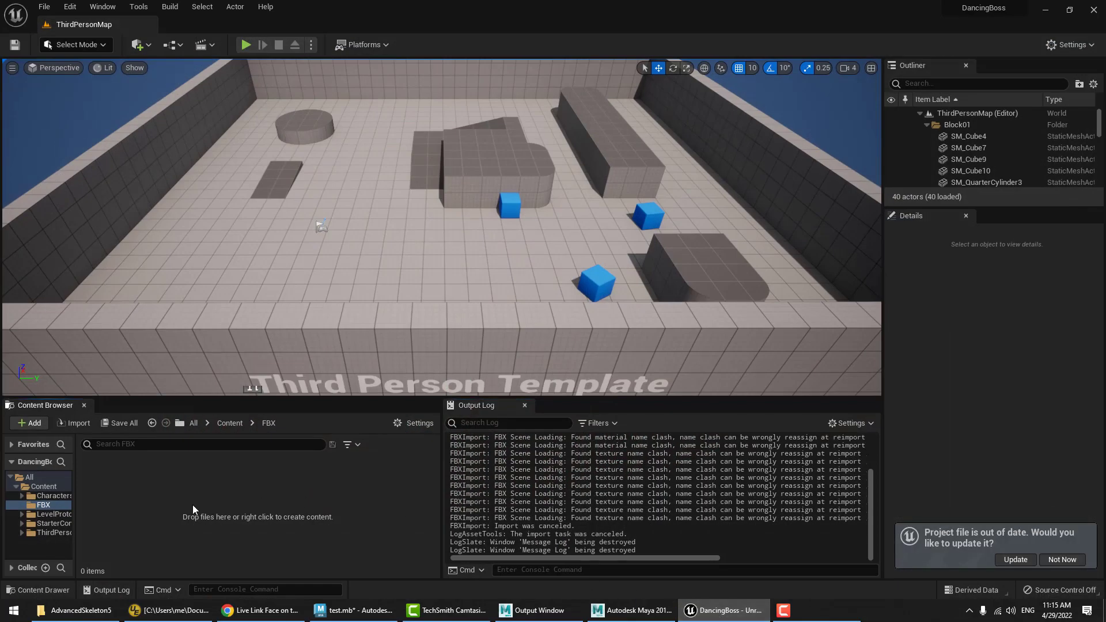
- Drag DancingBass.fbx from the desktop into Content > FBX and tick Import Morph Targets
click(42, 486)
click(47, 505)
key(super+d)
drag(23, 371, 250, 471)
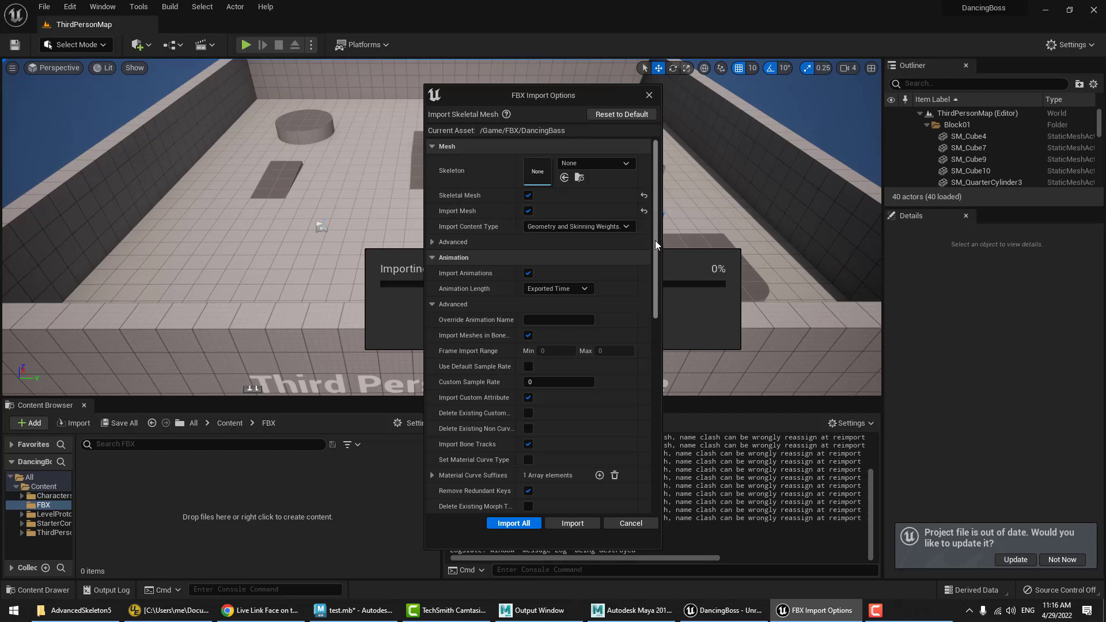
click(437, 243)
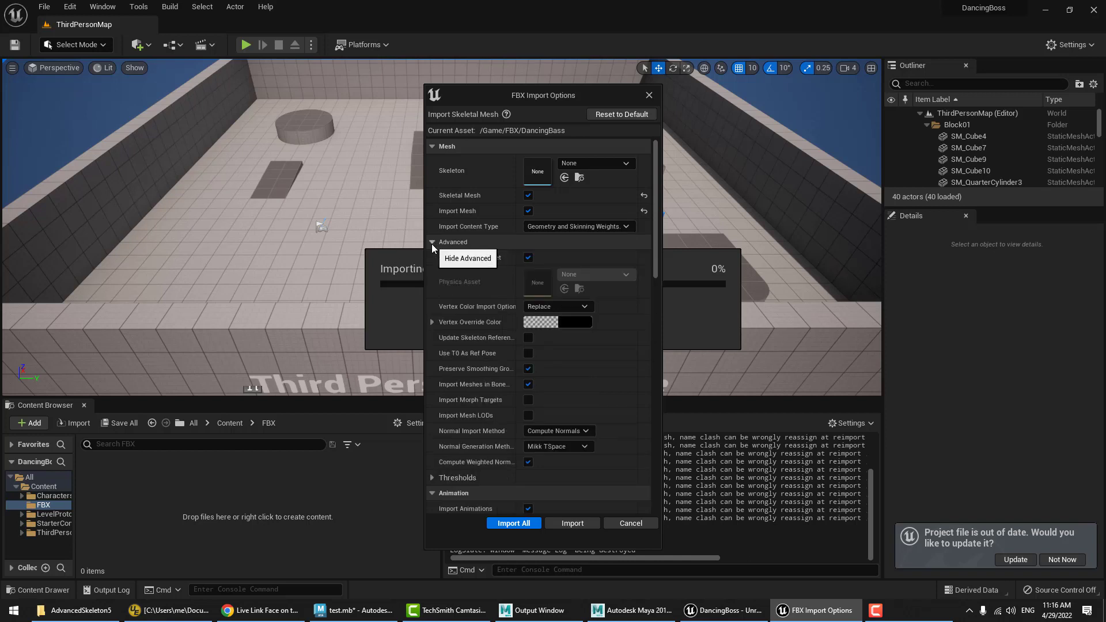
click(528, 400)
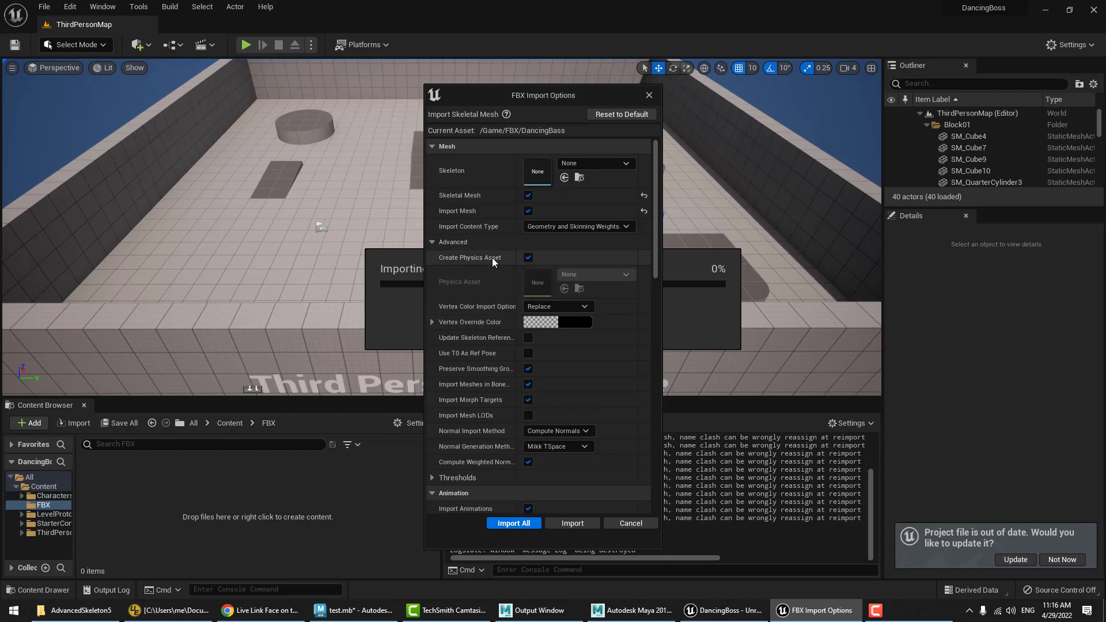
click(432, 241)
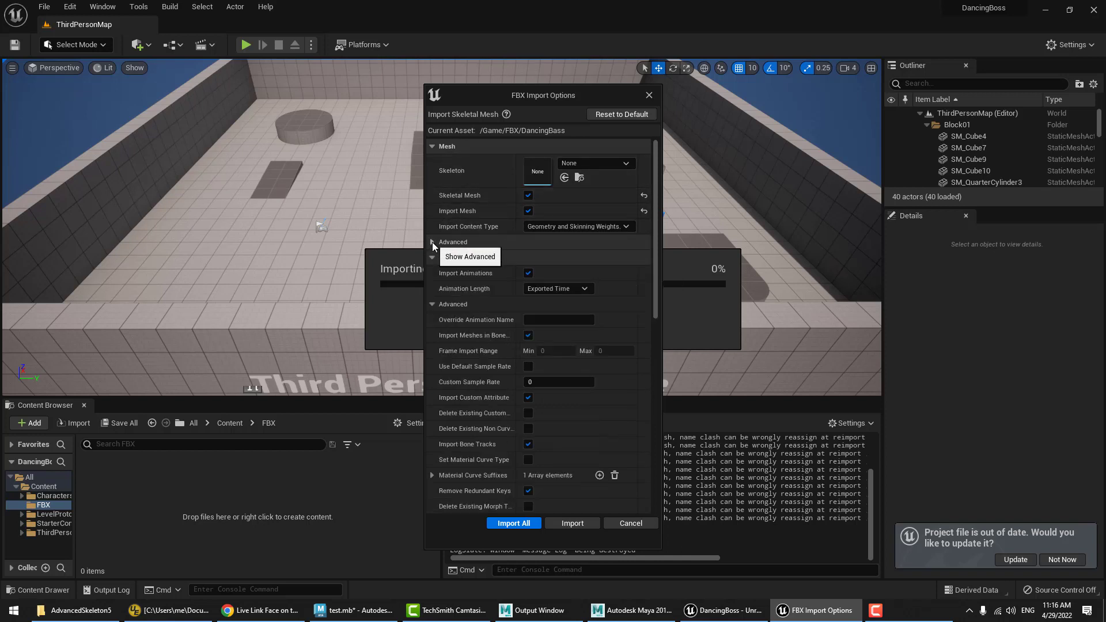
click(432, 242)
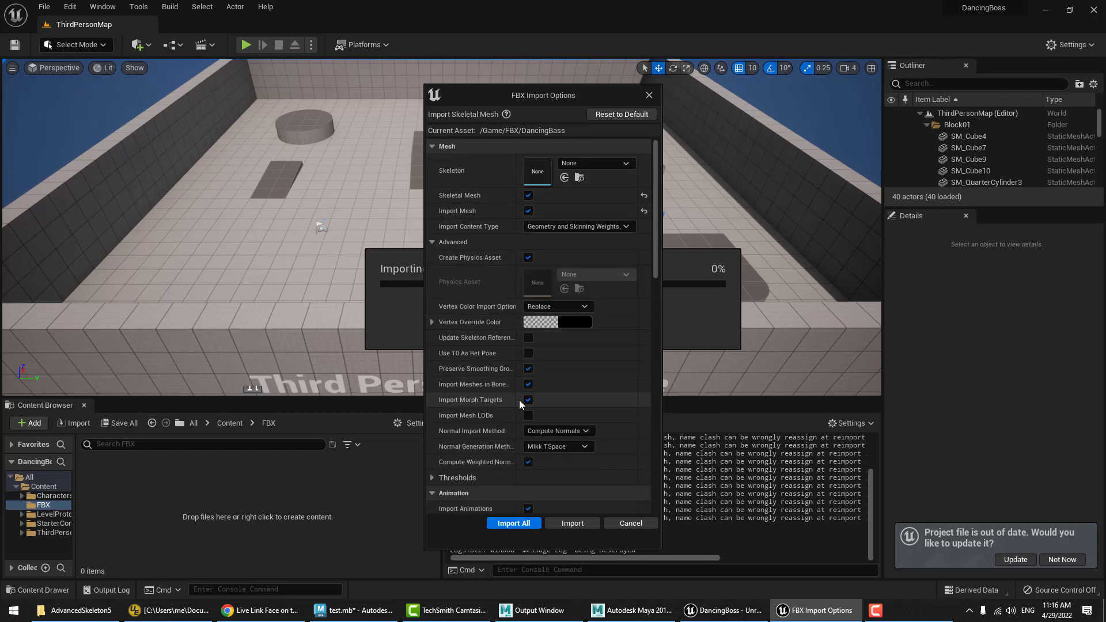
- Import All, drop DancingBass_Anim into the viewport, and Play the level to watch it dance
click(517, 524)
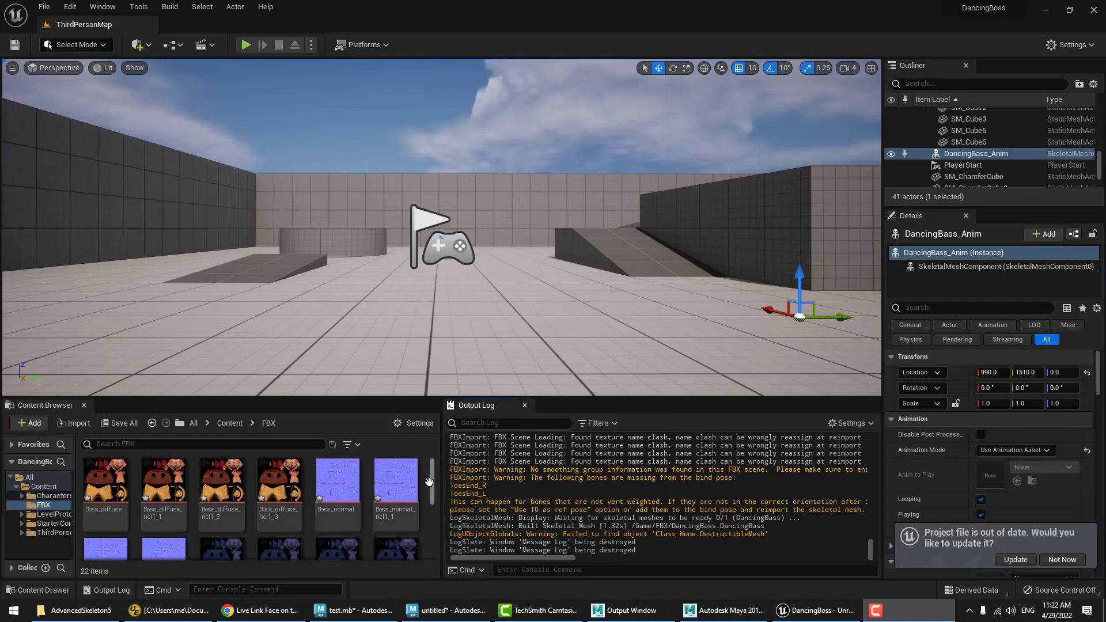
drag(429, 481, 429, 527)
click(296, 494)
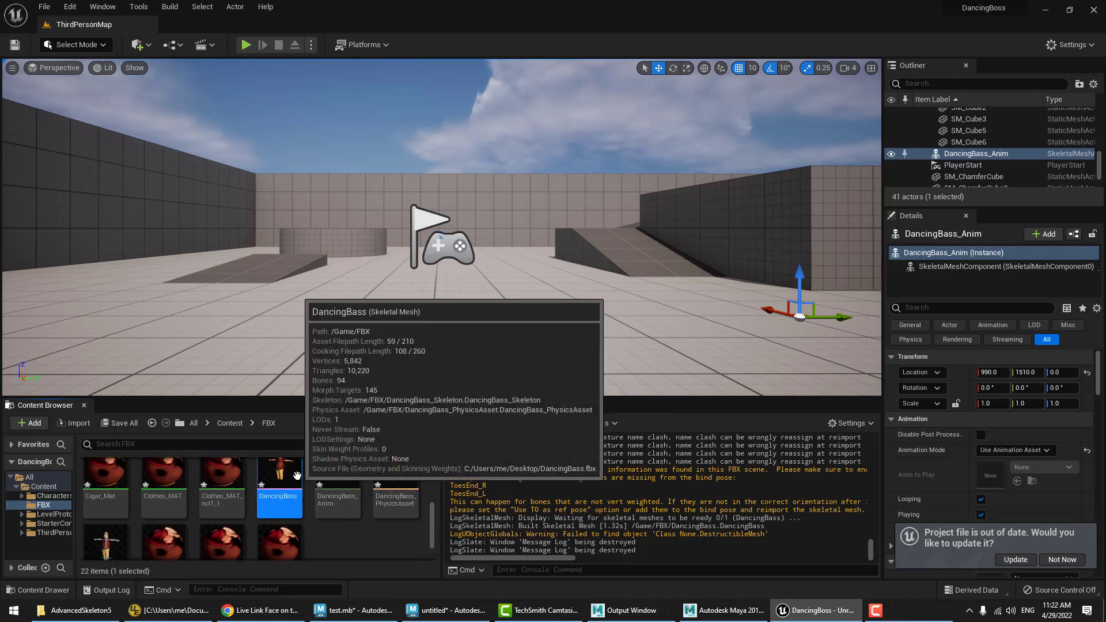
click(324, 486)
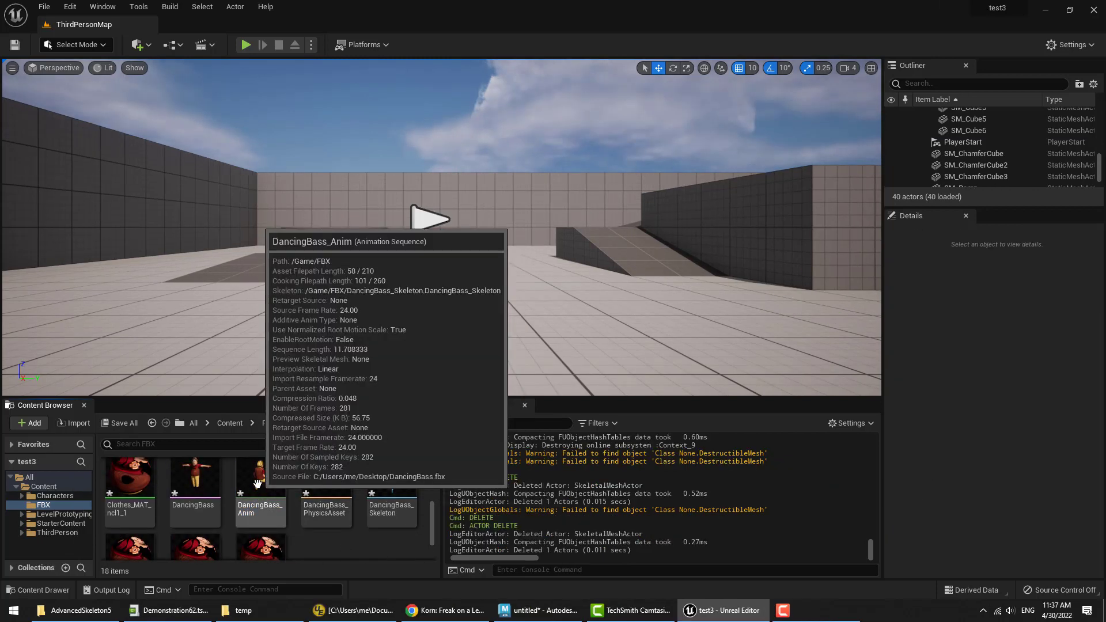
drag(280, 512, 562, 366)
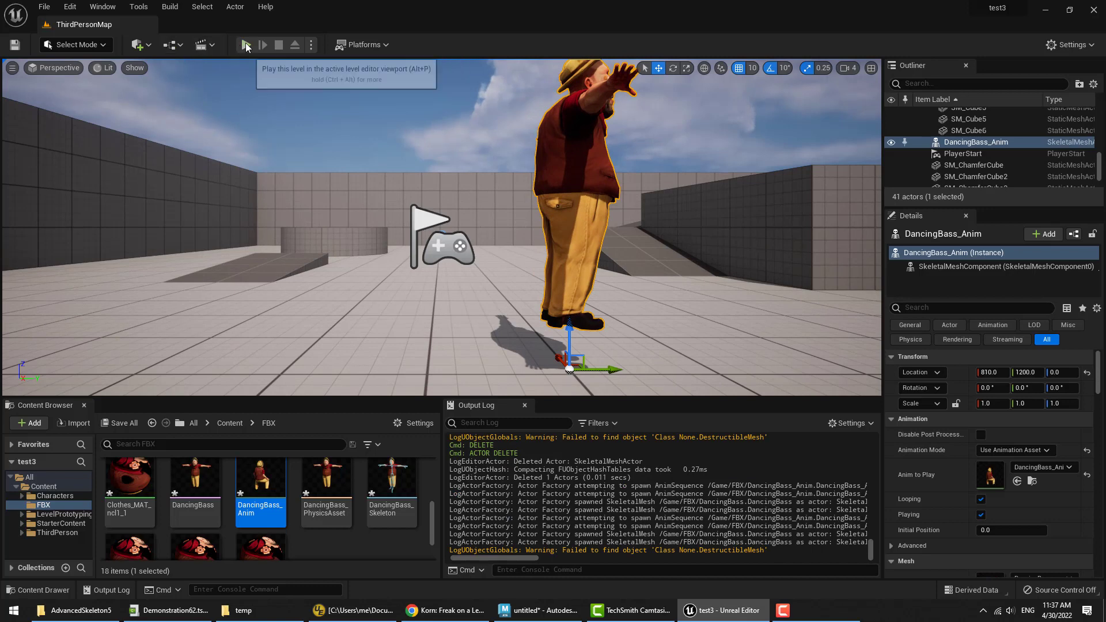
click(245, 44)
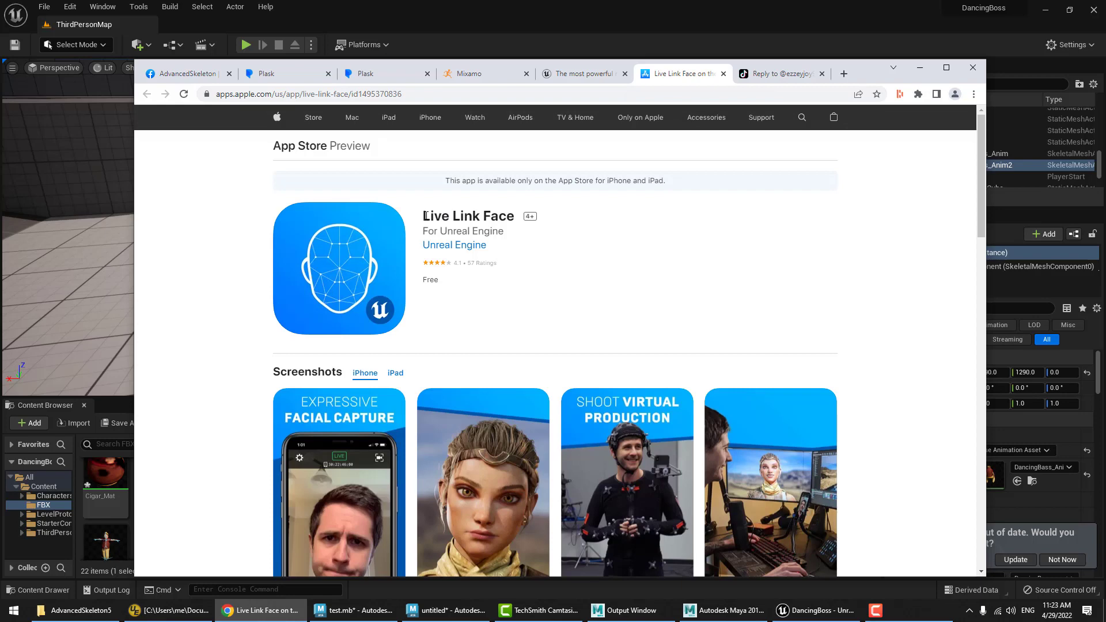
- Highlight the Live Link Face app name and Unreal Engine subtitle on its App Store page
drag(425, 216, 495, 212)
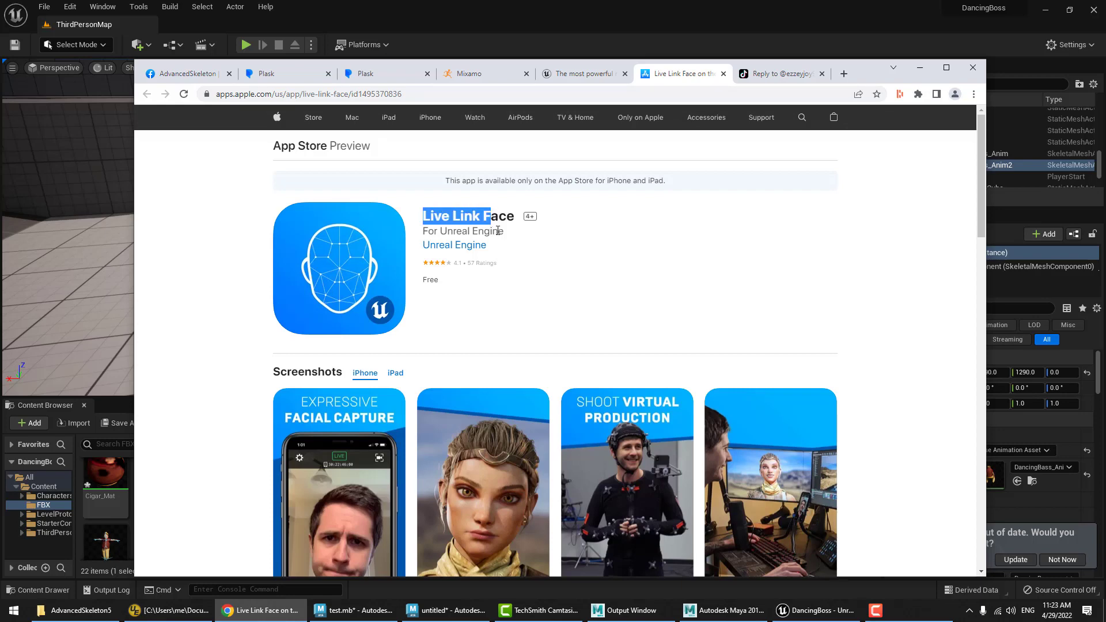
drag(498, 231, 437, 232)
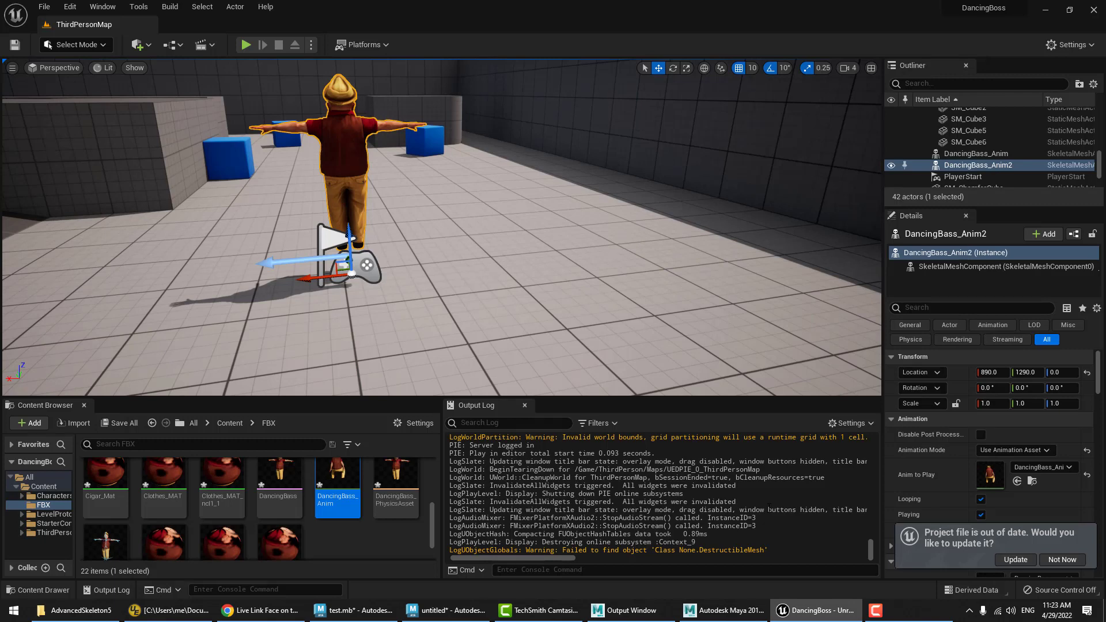
click(259, 610)
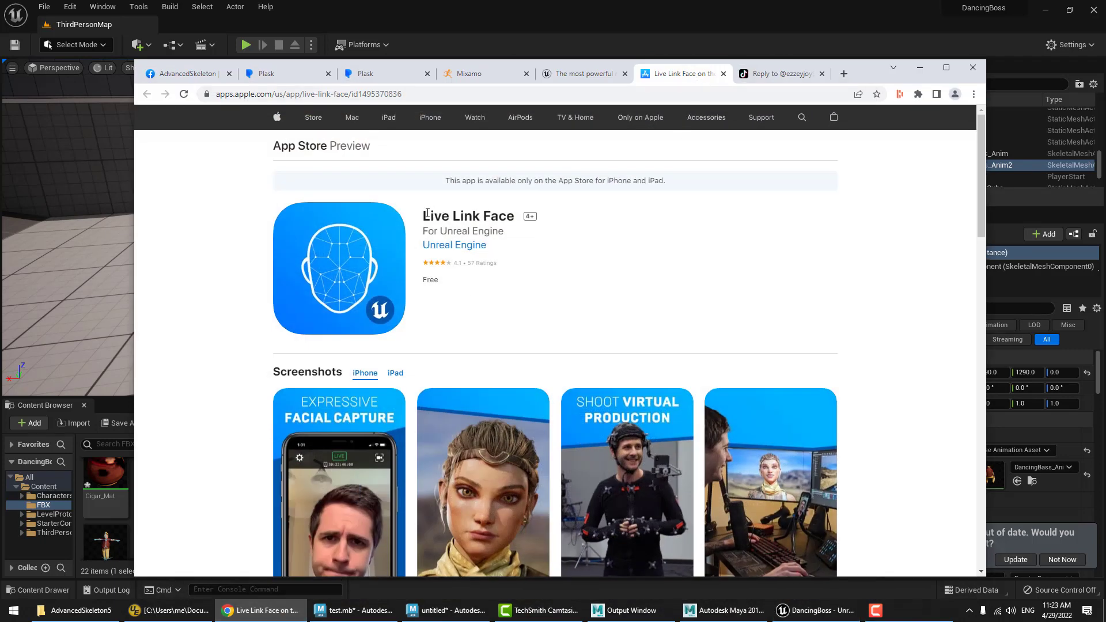
mouse_move(424, 216)
mouse_down()
mouse_move(494, 212)
mouse_move(437, 231)
mouse_up()
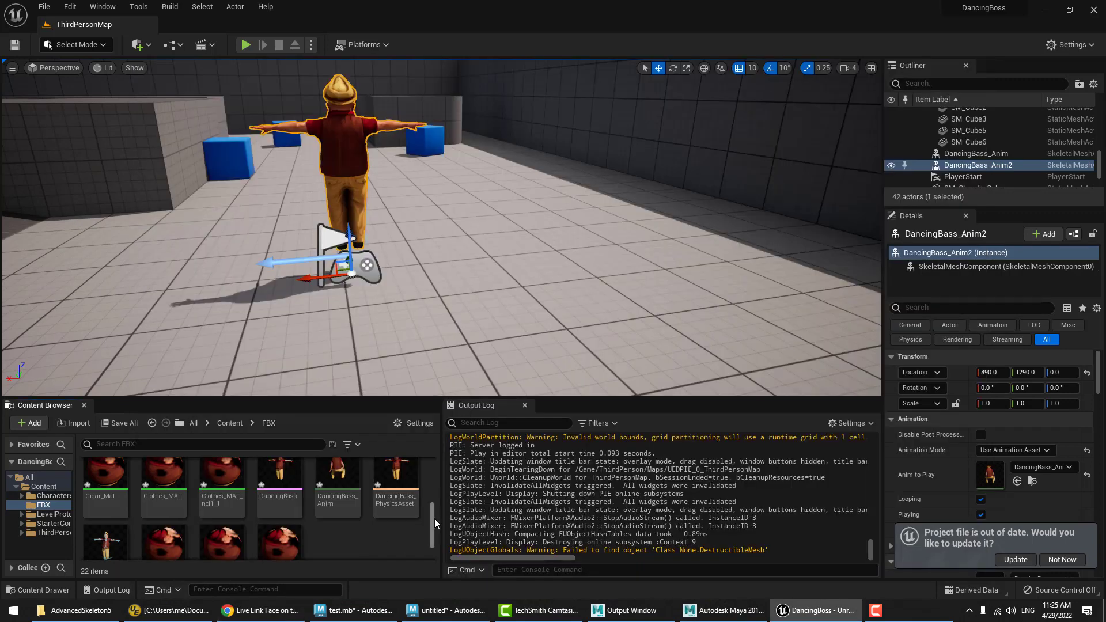
- Create DancingBass_Skeleton_AnimBlueprint from the DancingBass skeleton and open it in the editor
scroll(435, 518, up, 2)
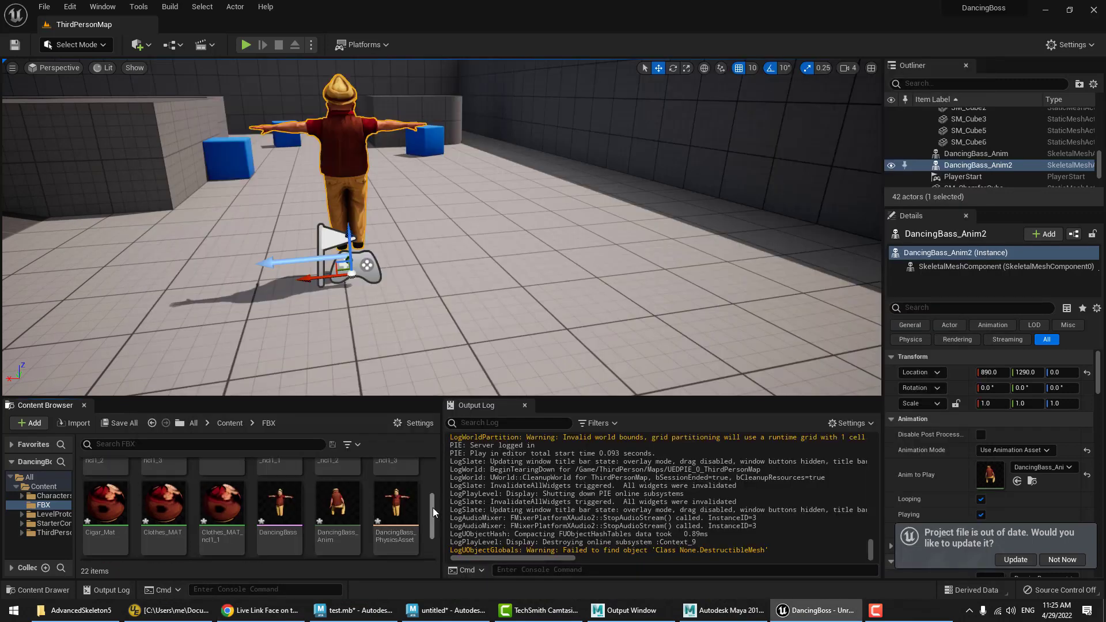
click(284, 496)
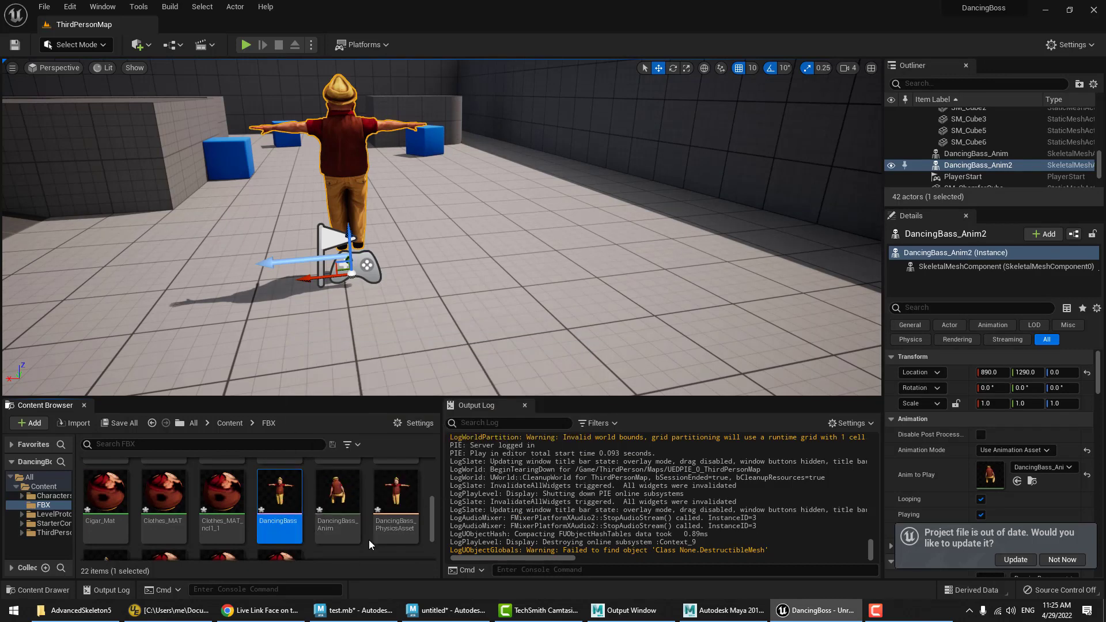
right_click(283, 501)
mouse_move(354, 154)
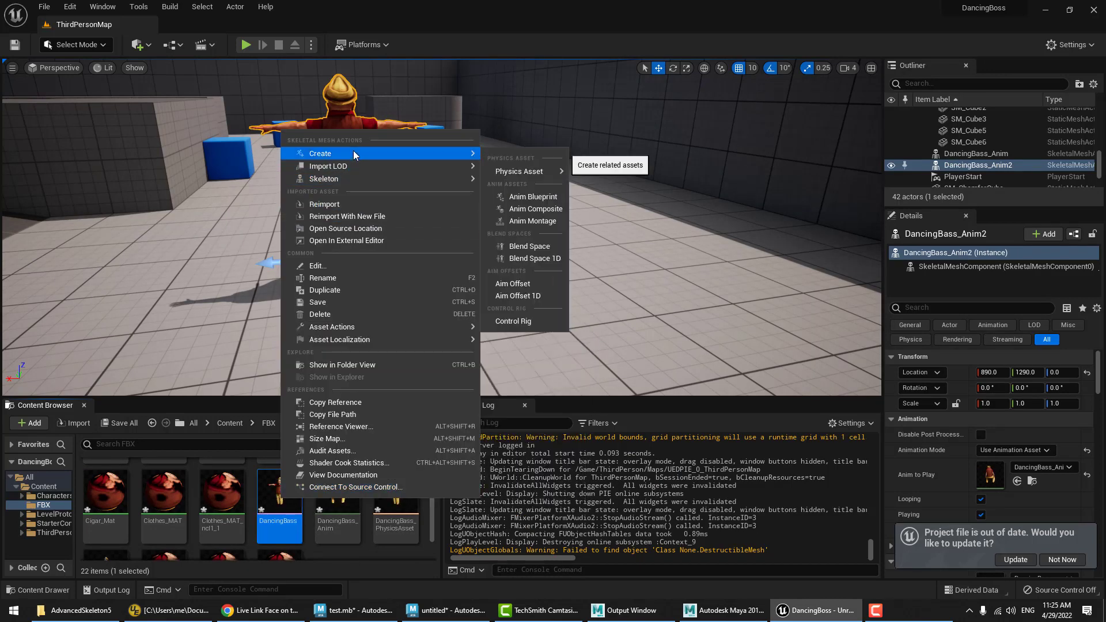
click(537, 197)
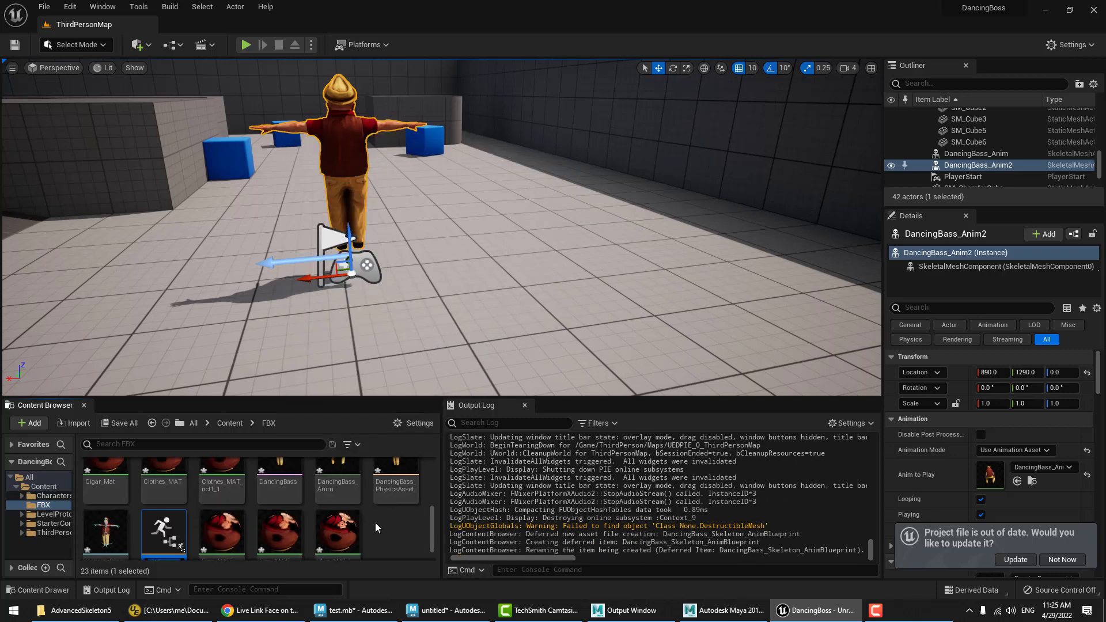
double_click(162, 546)
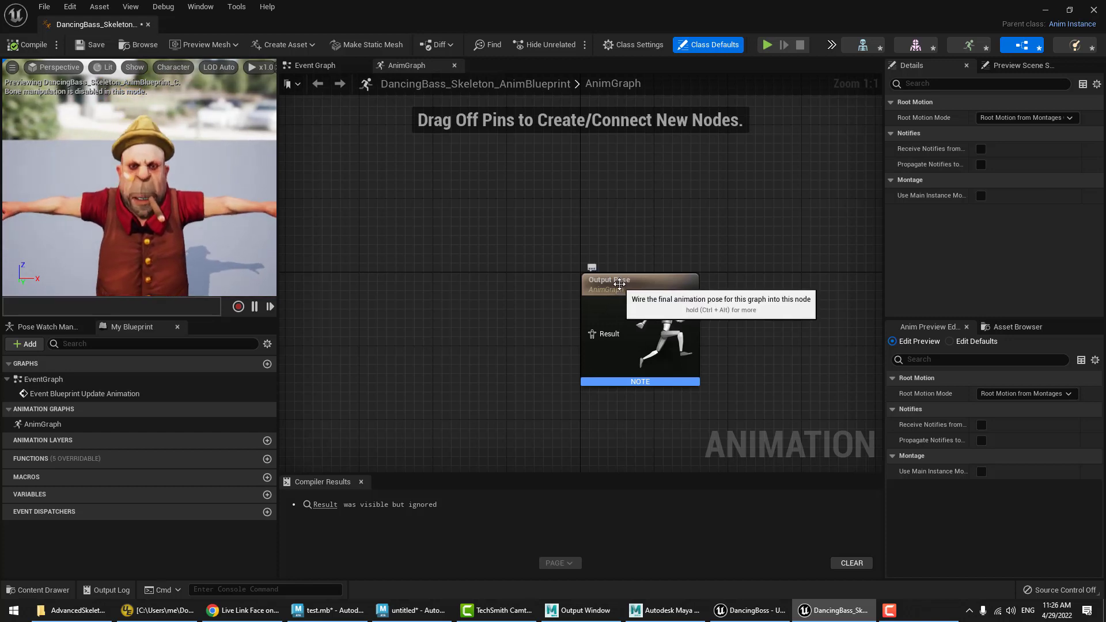
- Search 'face' from Output Pose's Result pin and cancel without adding a node
drag(633, 287, 652, 269)
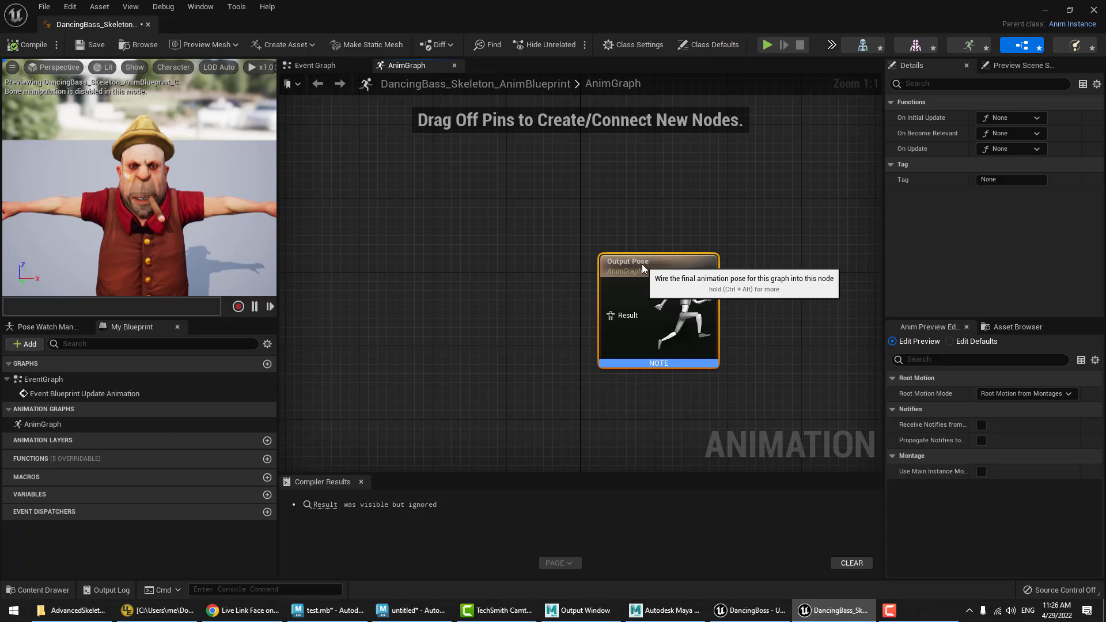
drag(609, 315, 503, 324)
text(face)
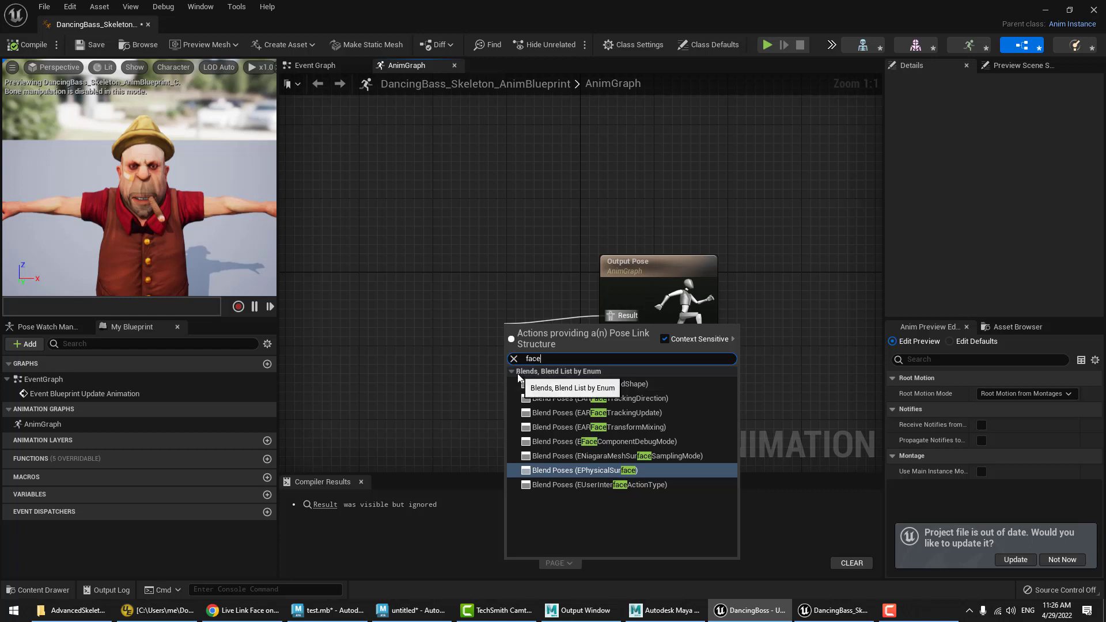
click(487, 374)
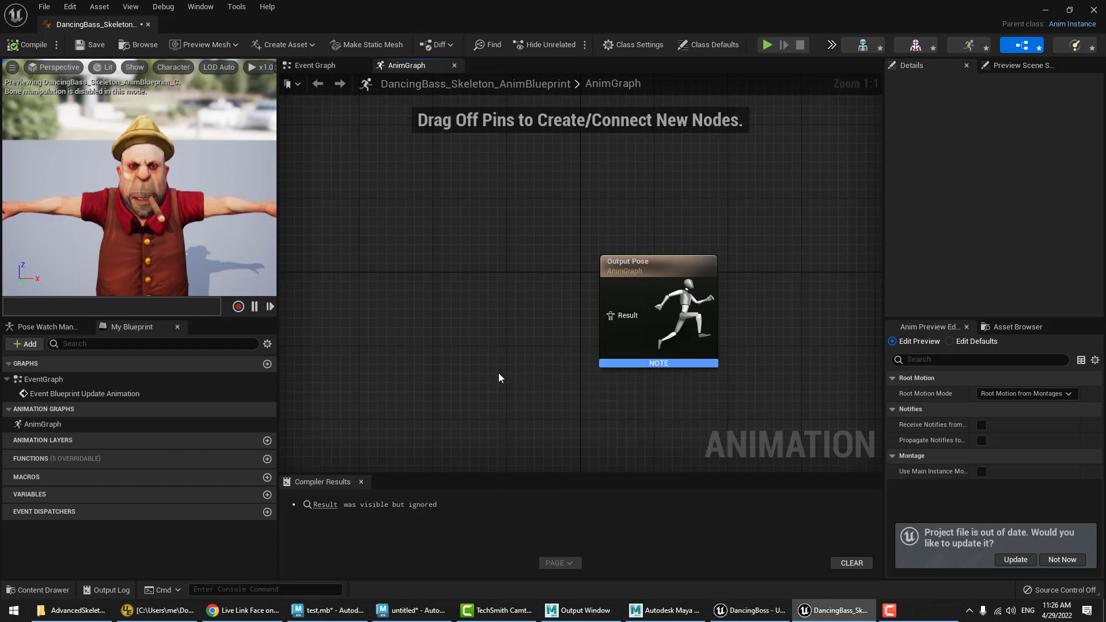
click(73, 9)
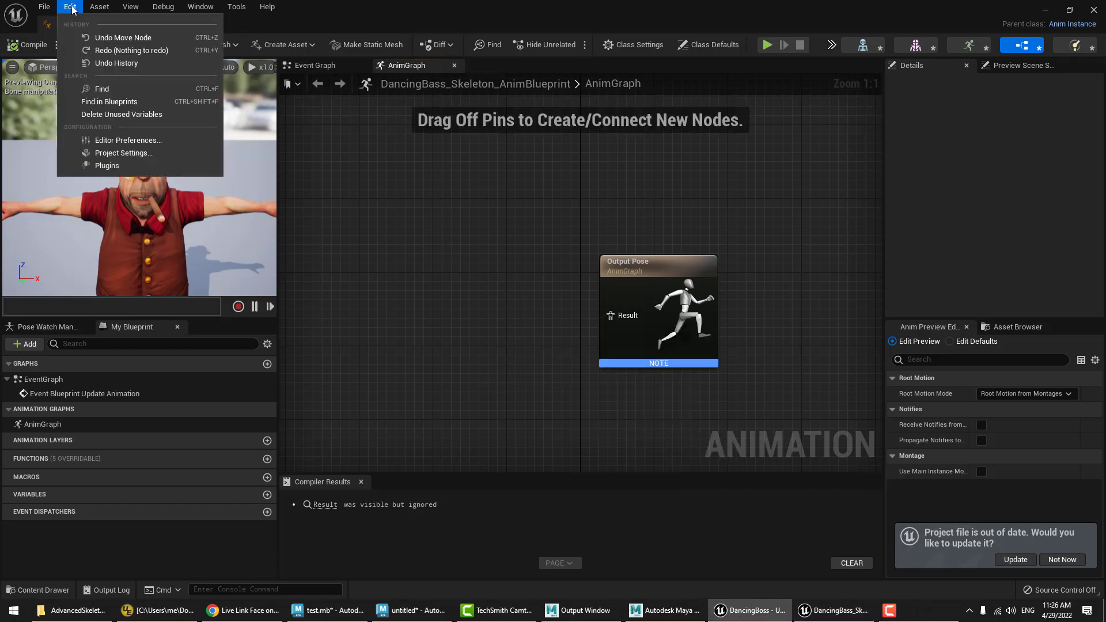
- In Plugins, search 'live', enable Apple ARKit, and close the plugin list
click(106, 165)
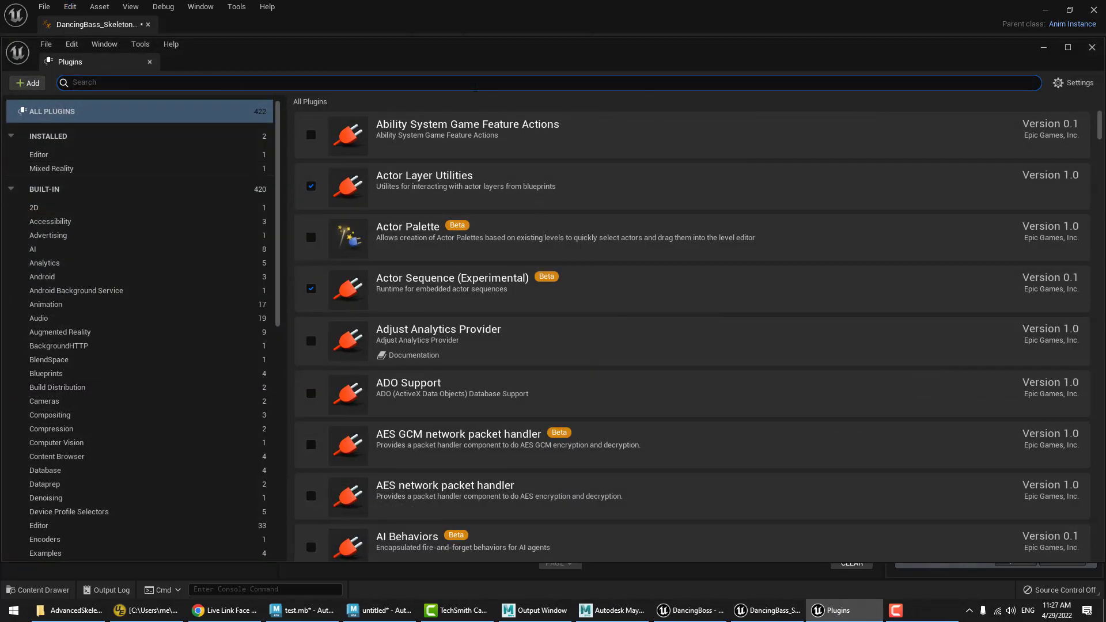
text(live)
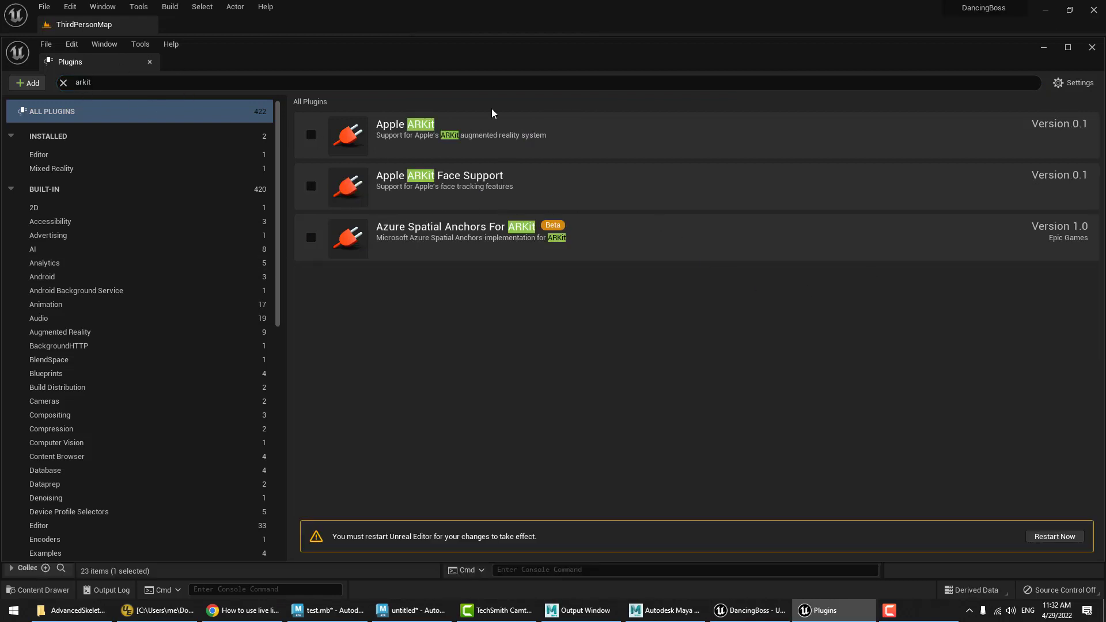
click(312, 136)
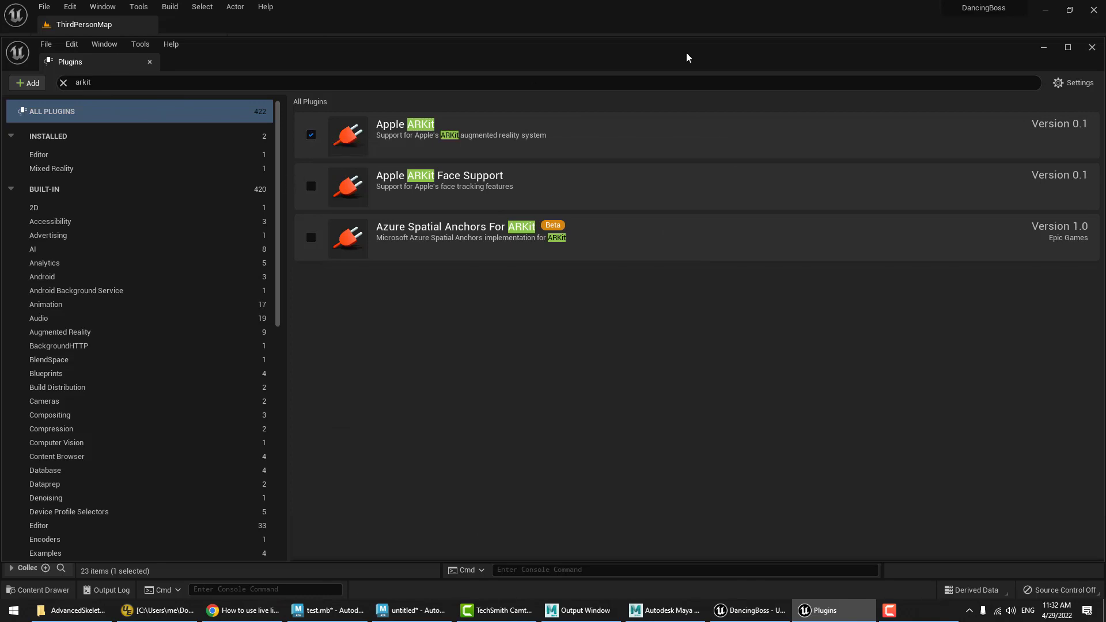
click(1092, 47)
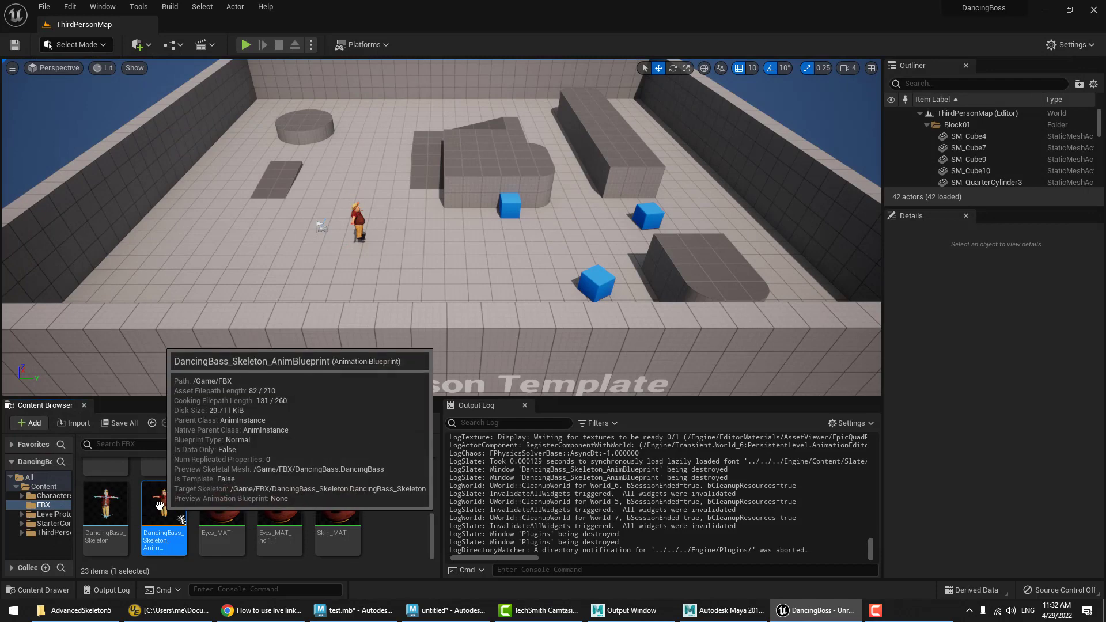
- Add a Live Link Pose node feeding Output Pose, set its subject to the iPhone, and compile
double_click(160, 507)
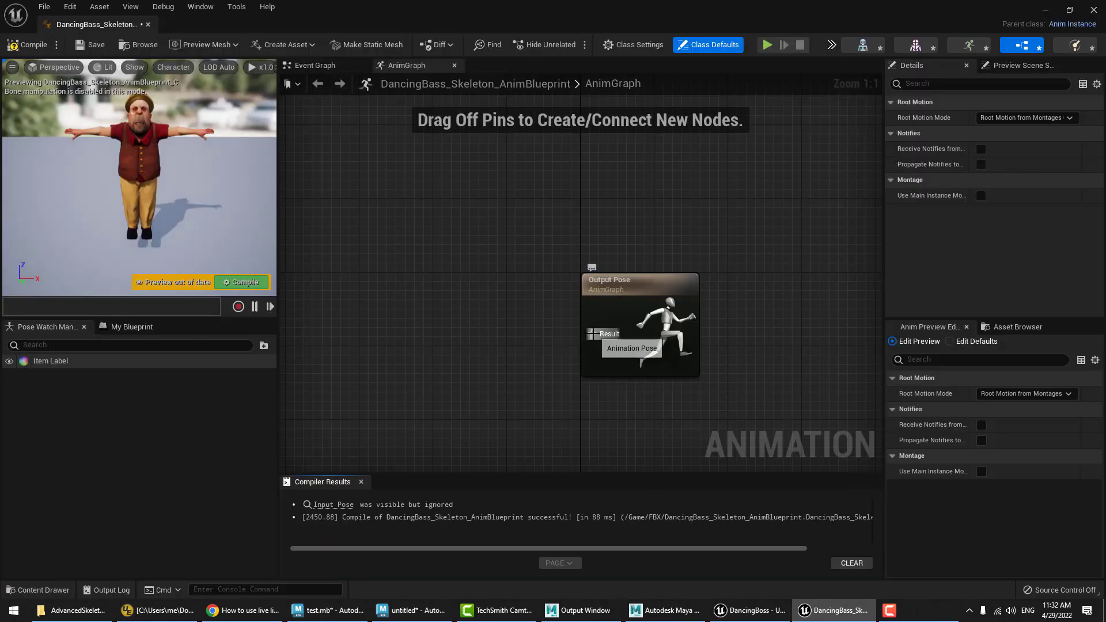
drag(592, 335, 447, 327)
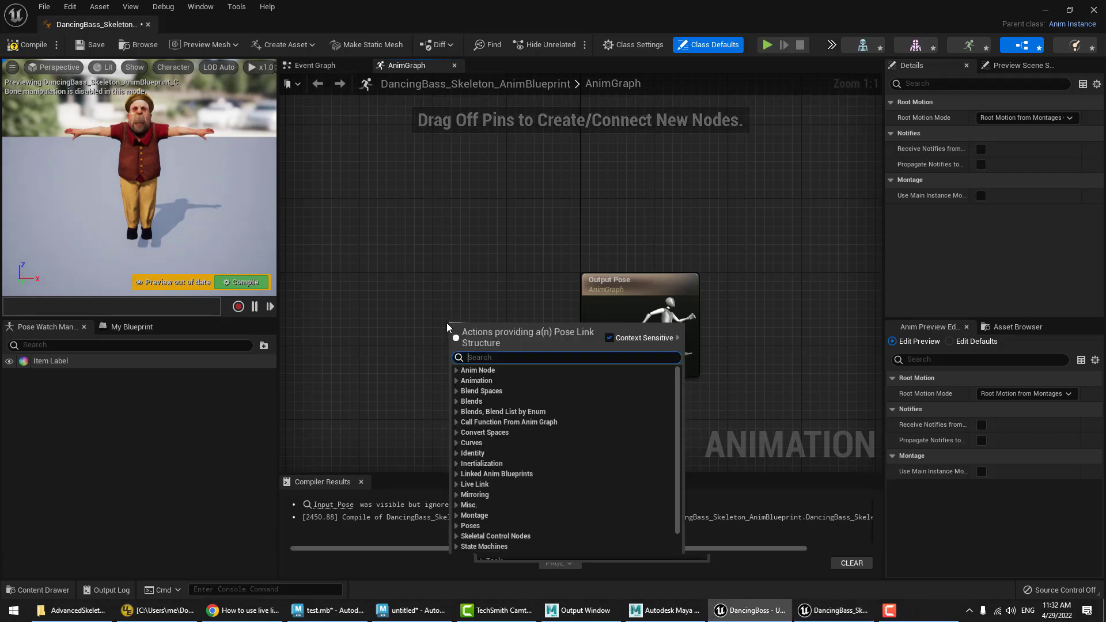
text(live)
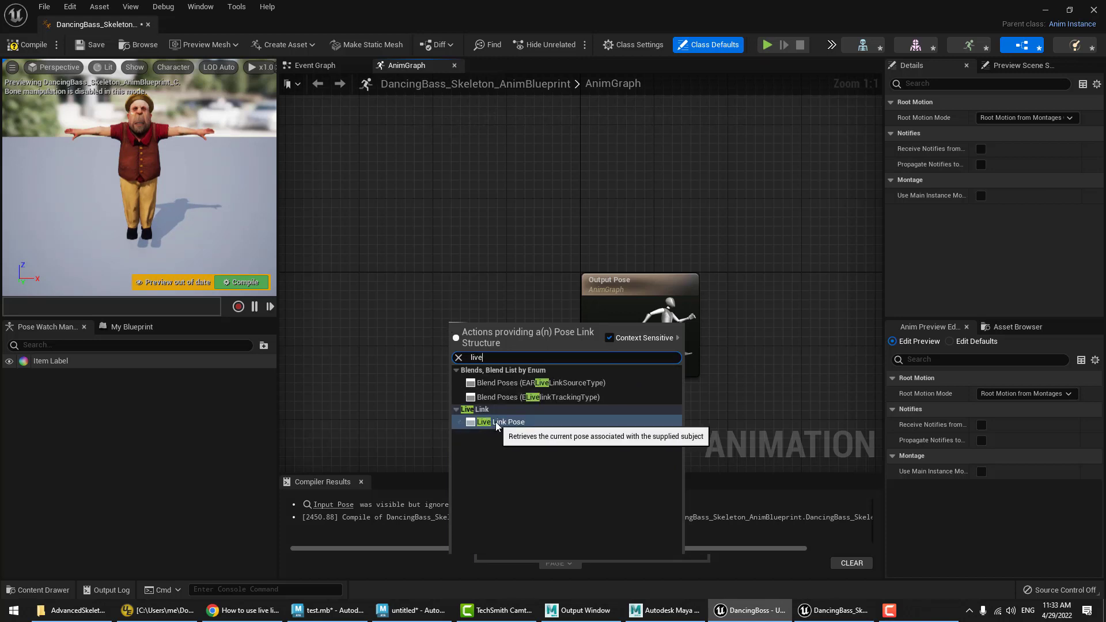
click(496, 422)
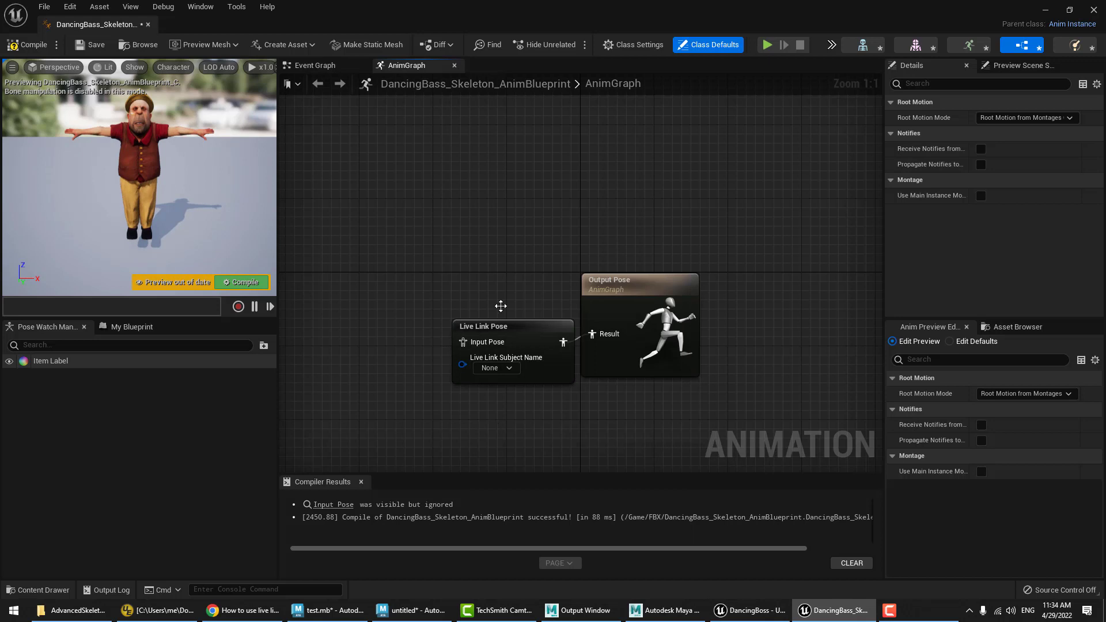
drag(497, 326, 442, 252)
click(454, 295)
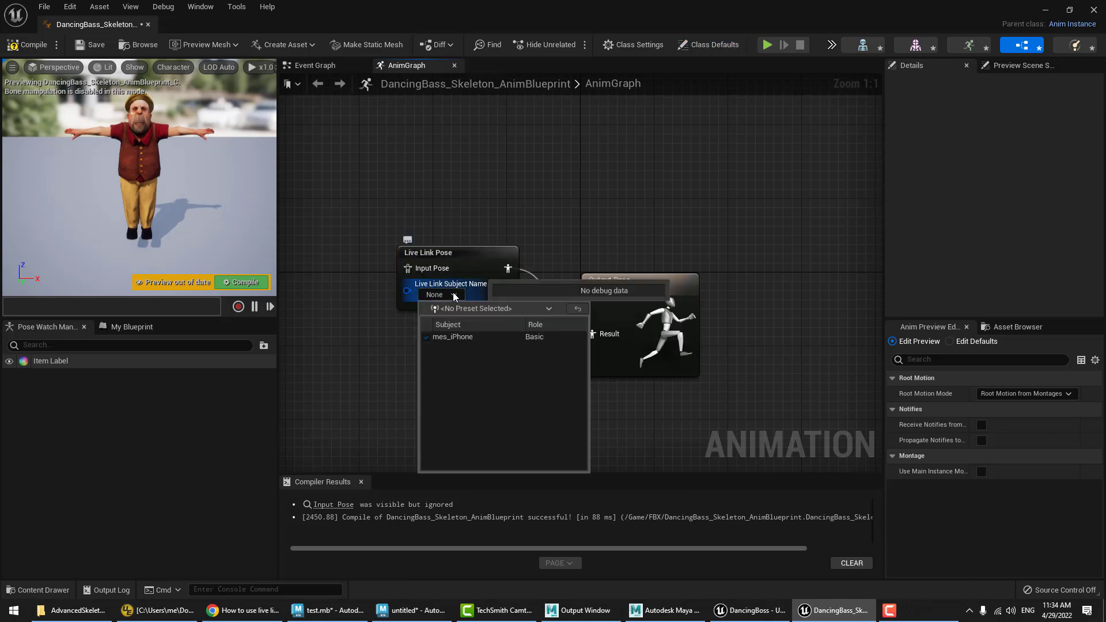
click(455, 337)
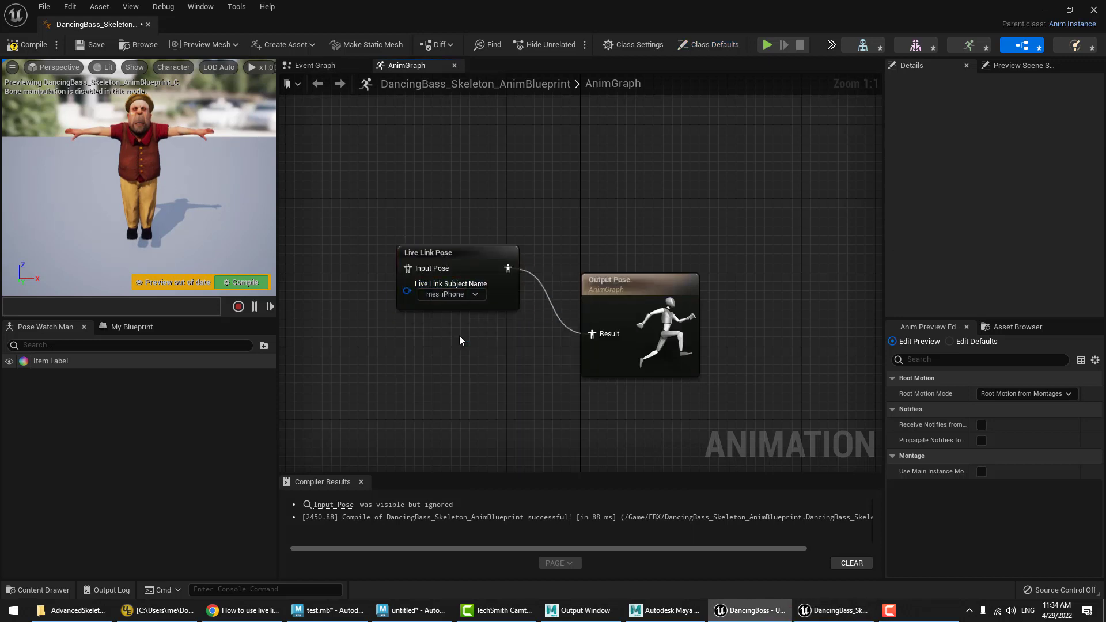
click(242, 282)
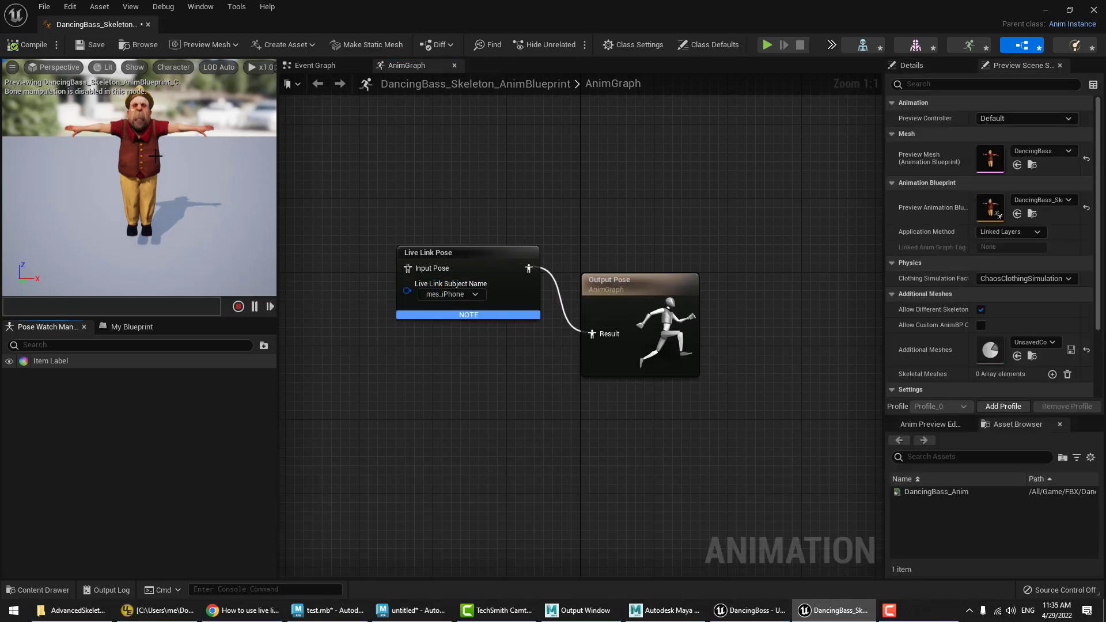
- Feed DancingBass_Anim into Live Link Pose's input, recompile, and place the blueprint in the level
drag(155, 156, 160, 162)
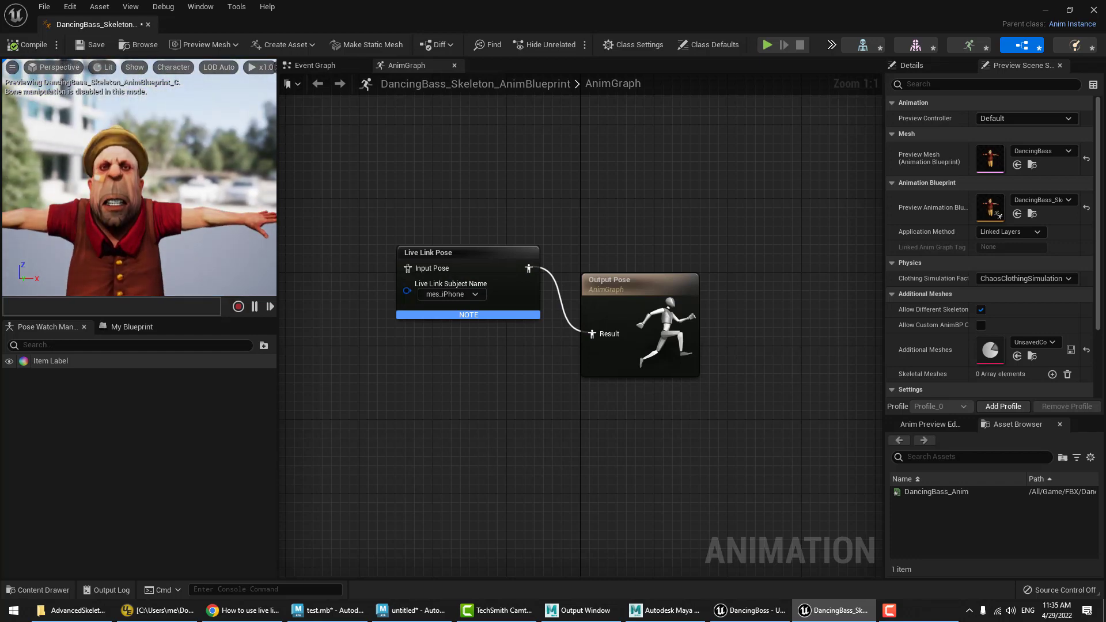
drag(970, 491, 380, 413)
drag(459, 444, 406, 268)
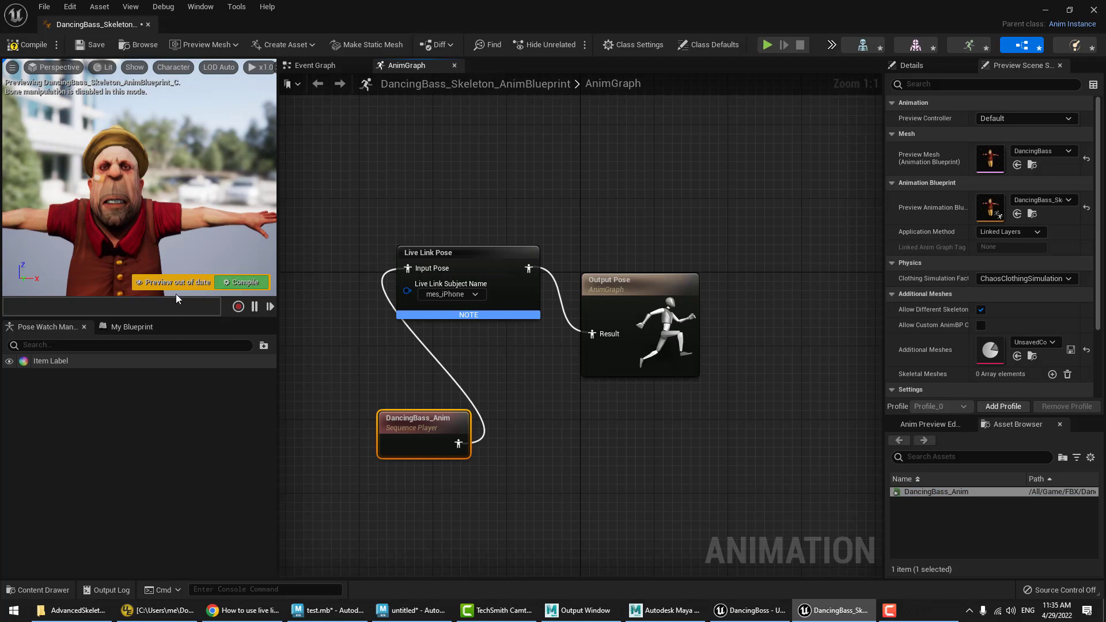
click(188, 283)
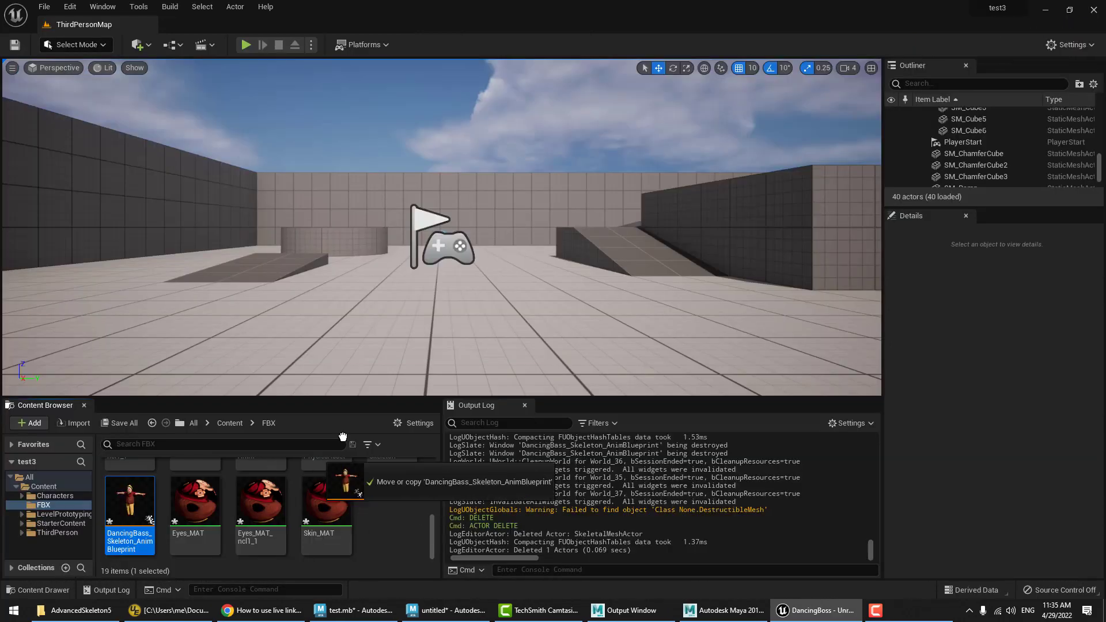
drag(342, 436, 570, 360)
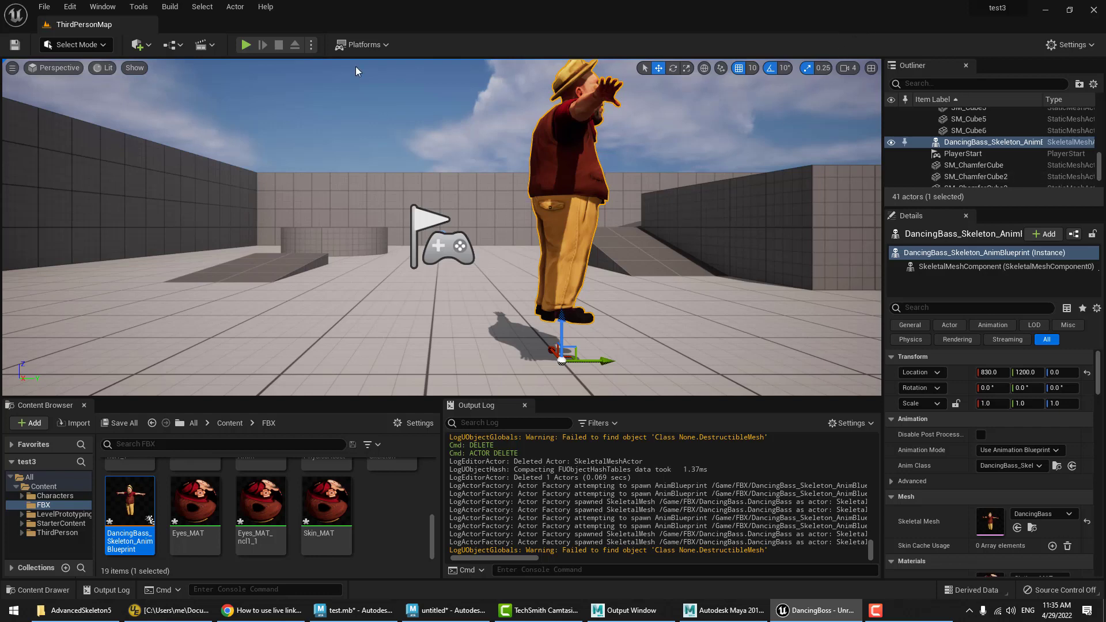
- Play the level and look around the dancing character in the game view
click(250, 42)
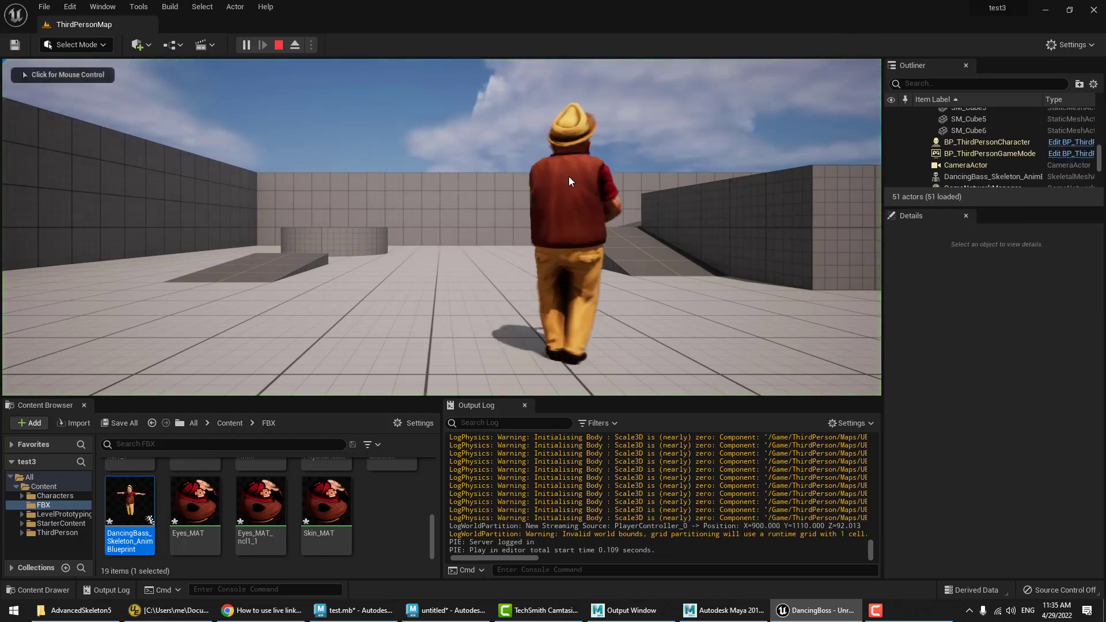
click(569, 222)
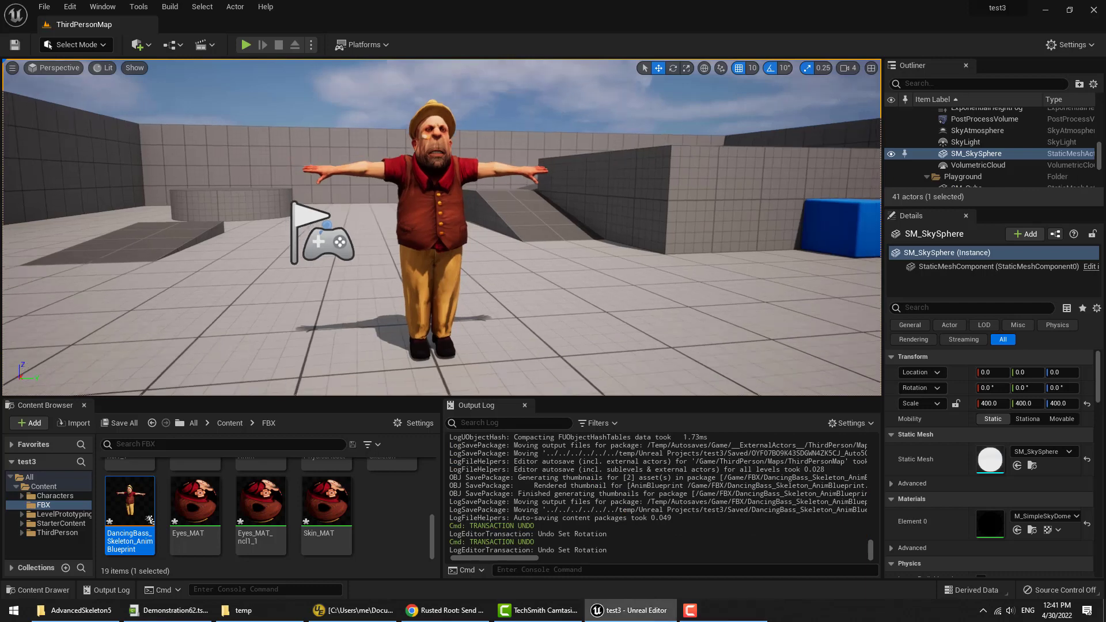
right_drag(442, 228, 441, 227)
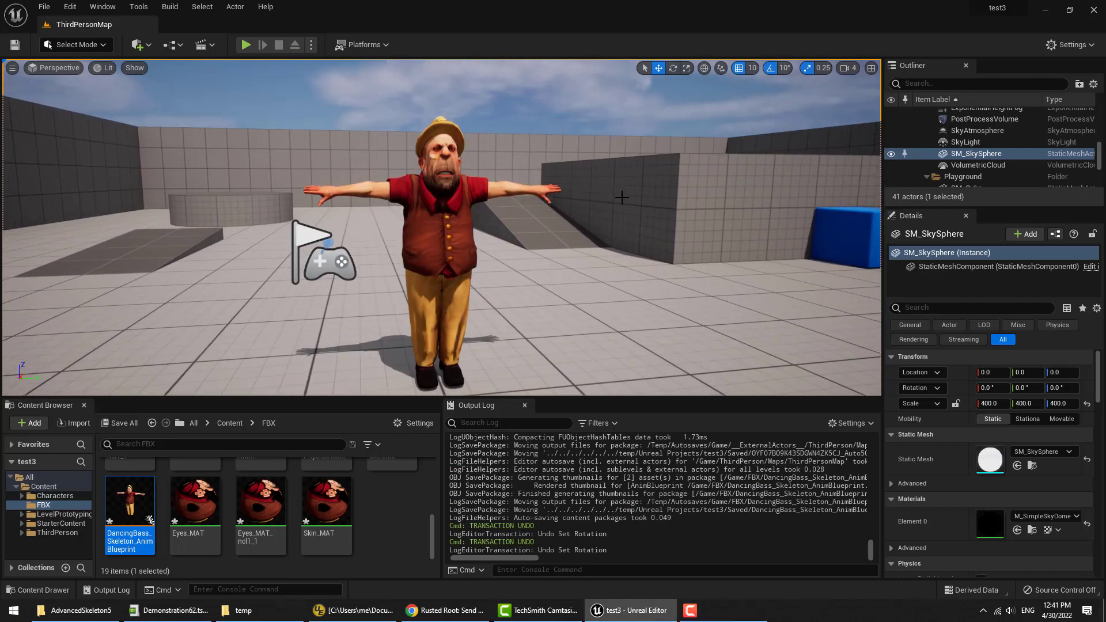